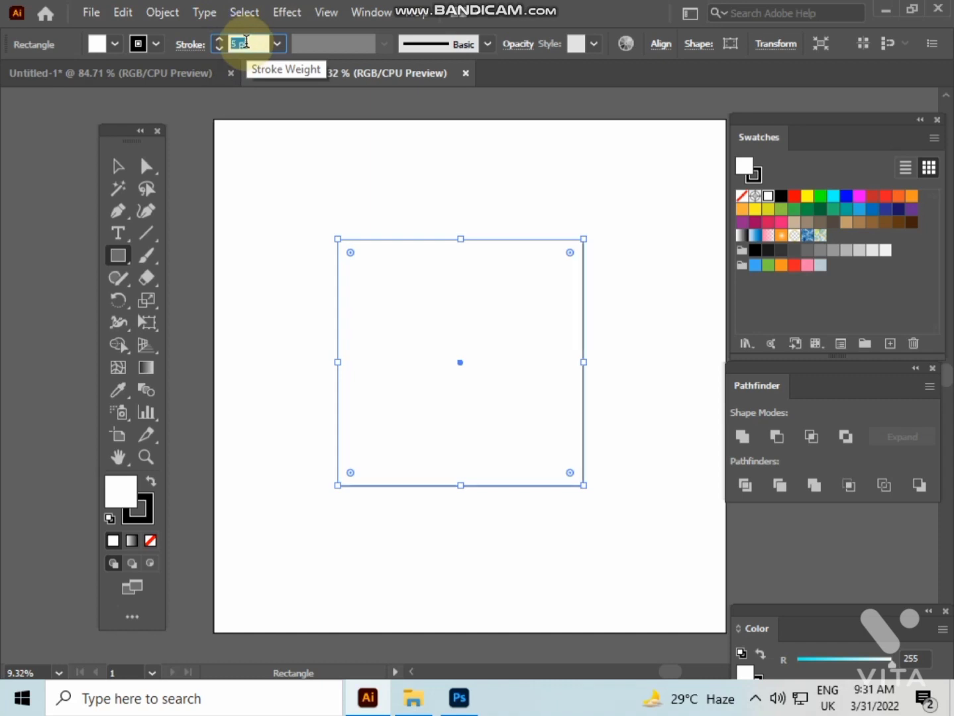
Increase the black stroke weight of the square on the artboard to 33 pt
scroll(247, 42, up, 8)
scroll(266, 63, up, 4)
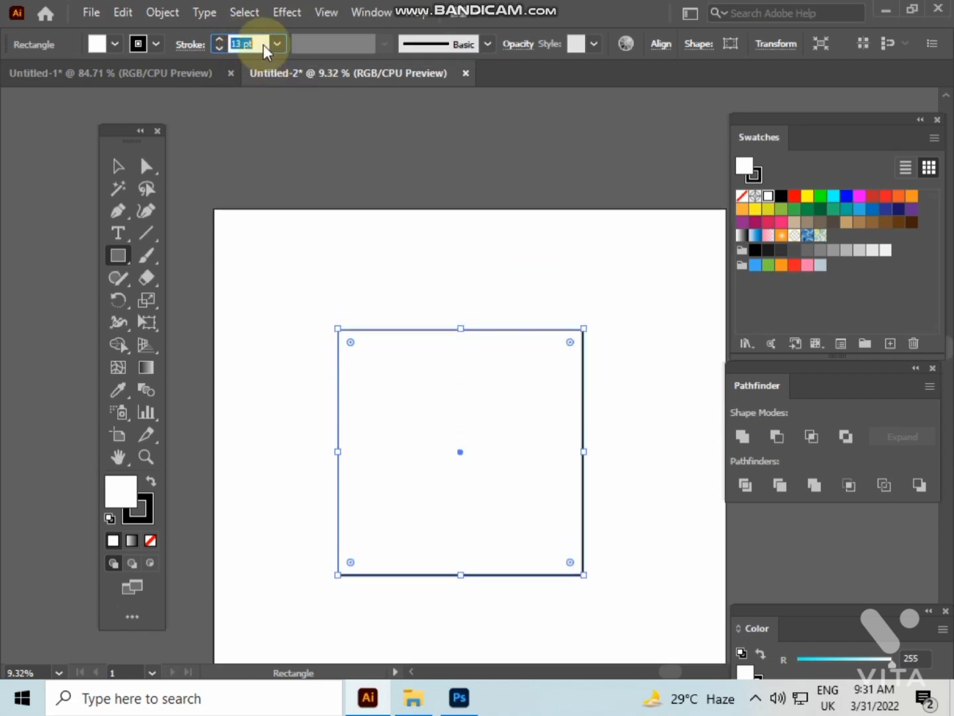
scroll(264, 45, up, 20)
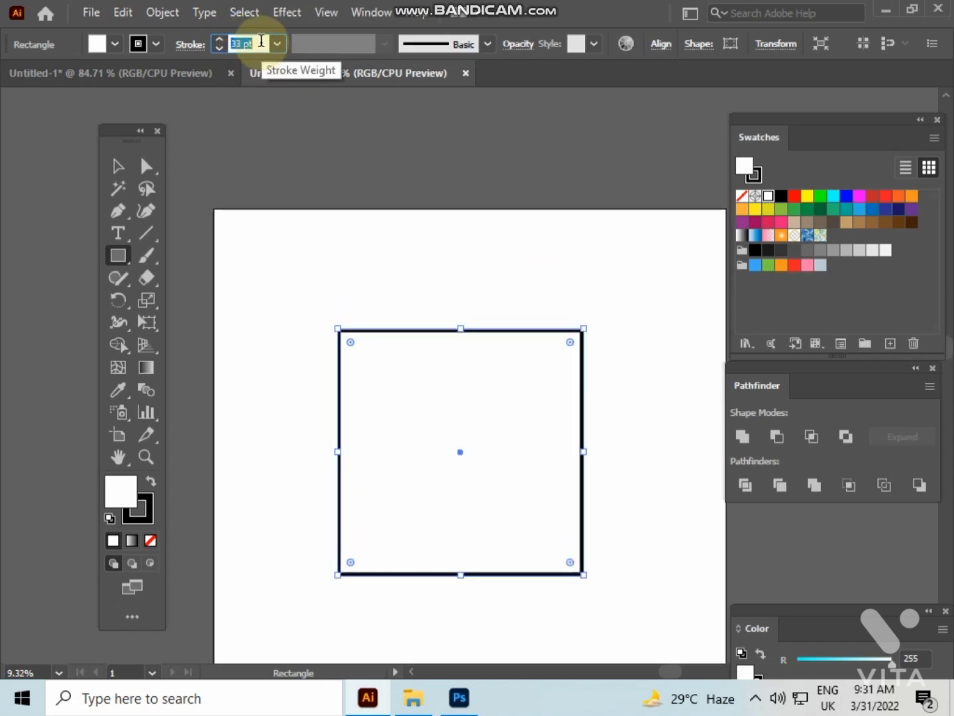
Rotate the square by 45° so that it stands on one corner as a diamond
click(116, 168)
click(321, 234)
scroll(513, 343, up, 2)
drag(514, 343, 512, 211)
drag(486, 149, 532, 236)
drag(638, 177, 605, 424)
click(611, 251)
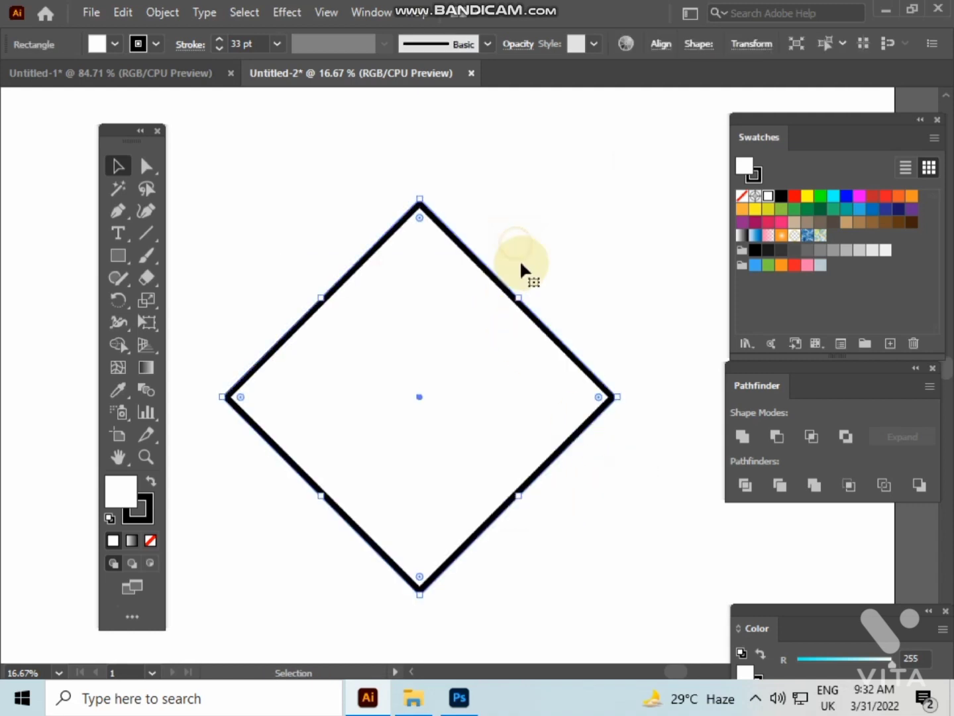
Scale the diamond down slightly about its centre, keeping its proportions
drag(419, 198, 422, 236)
click(466, 140)
drag(442, 182, 403, 260)
Raise the diamond's stroke weight to 52 pt and deselect it
click(242, 43)
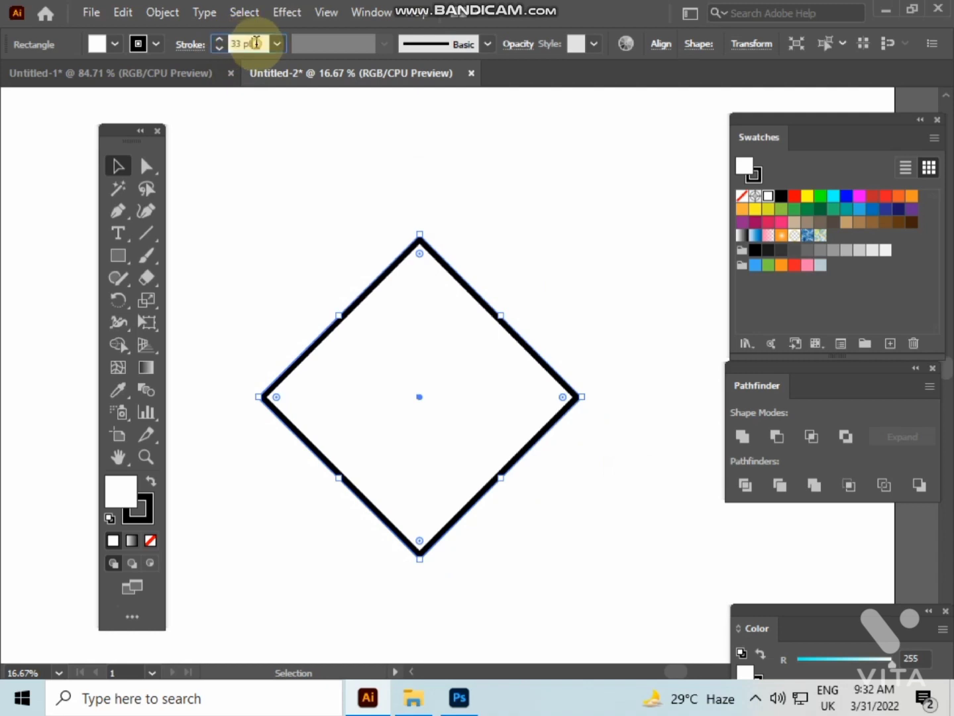
text(44)
key(Return)
key(Up)
key(Up)
key(Up)
key(Up)
key(Up)
key(Up)
key(Up)
key(Up)
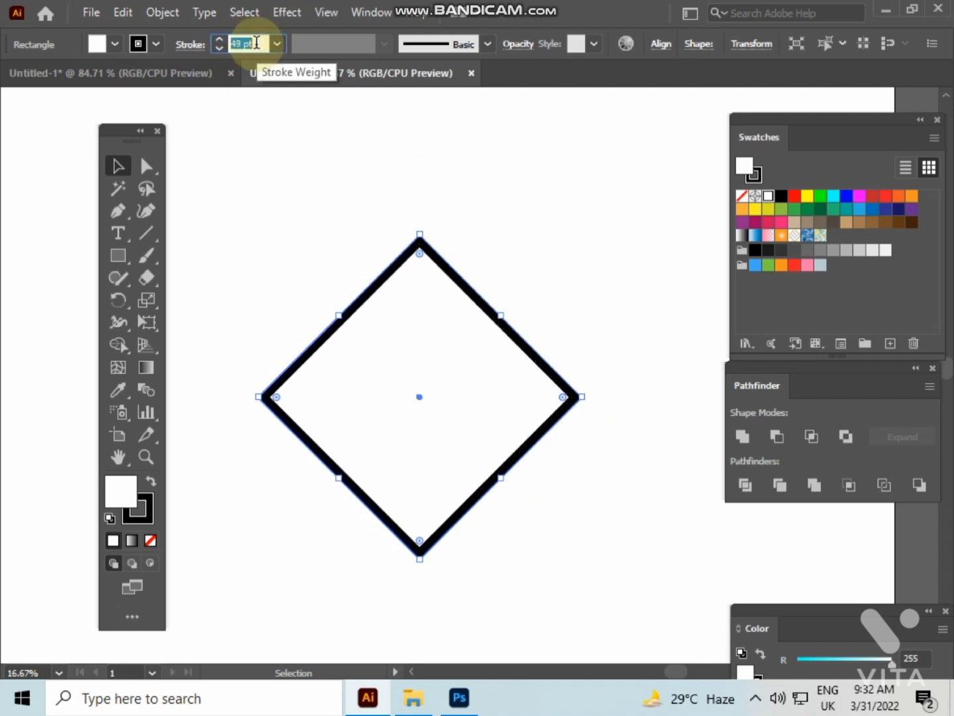
click(561, 220)
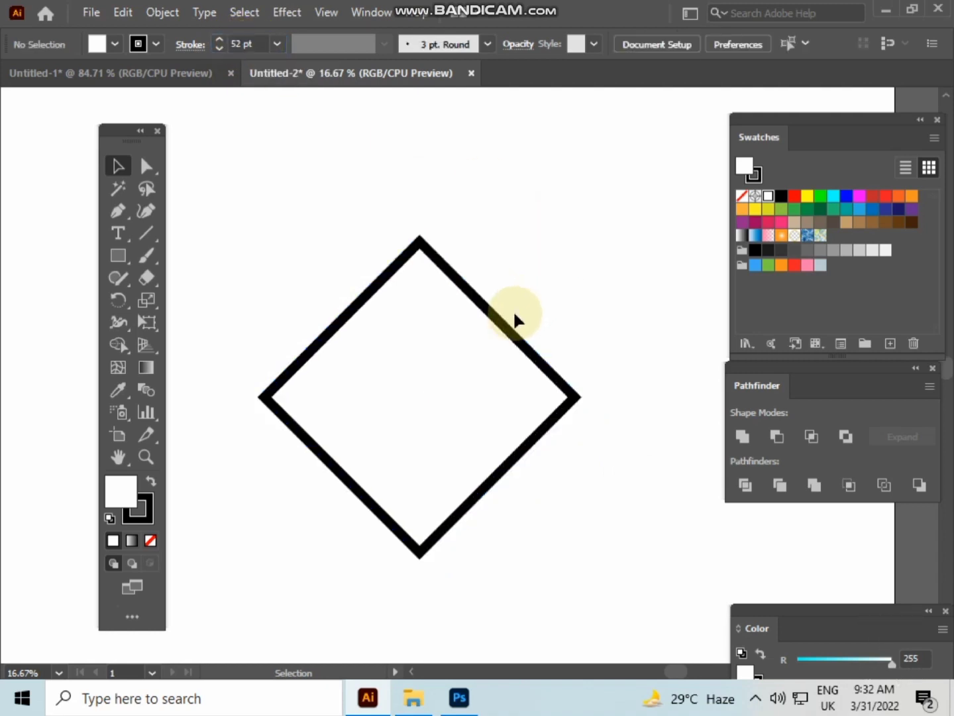
Cut the diamond's path with the Scissors tool at its left and right corner anchor points
drag(361, 209, 425, 309)
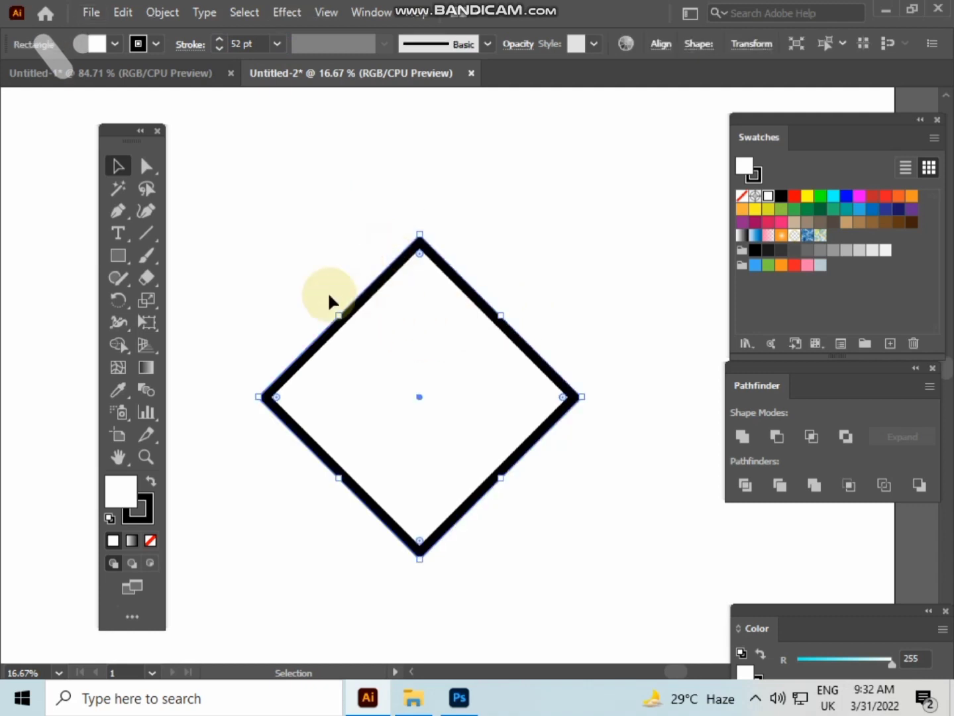
click(156, 285)
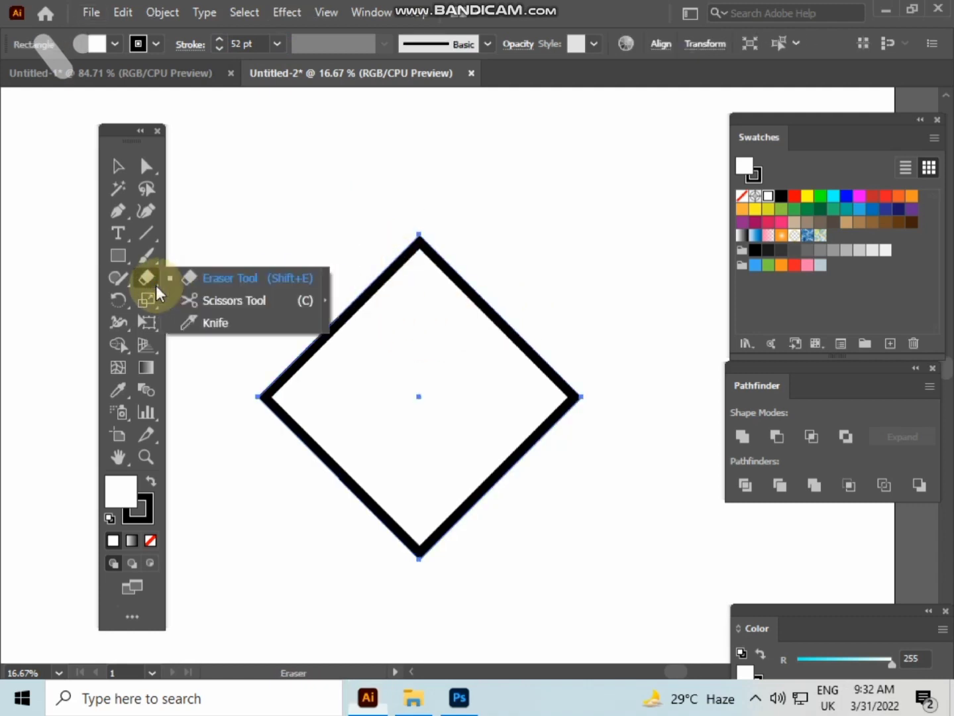
click(206, 302)
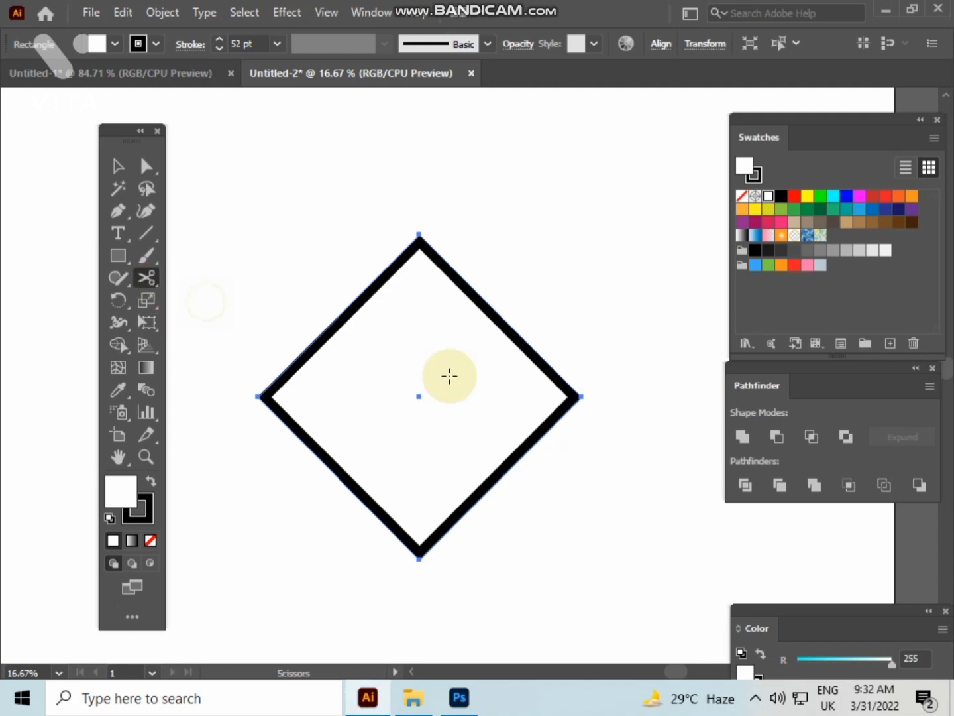
click(580, 397)
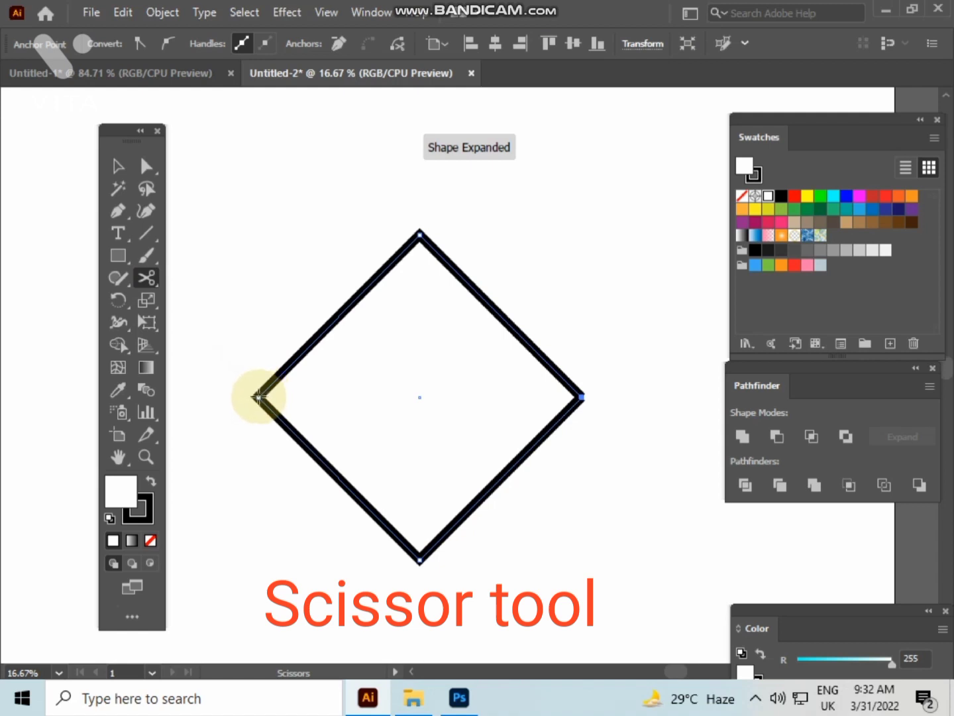
click(259, 397)
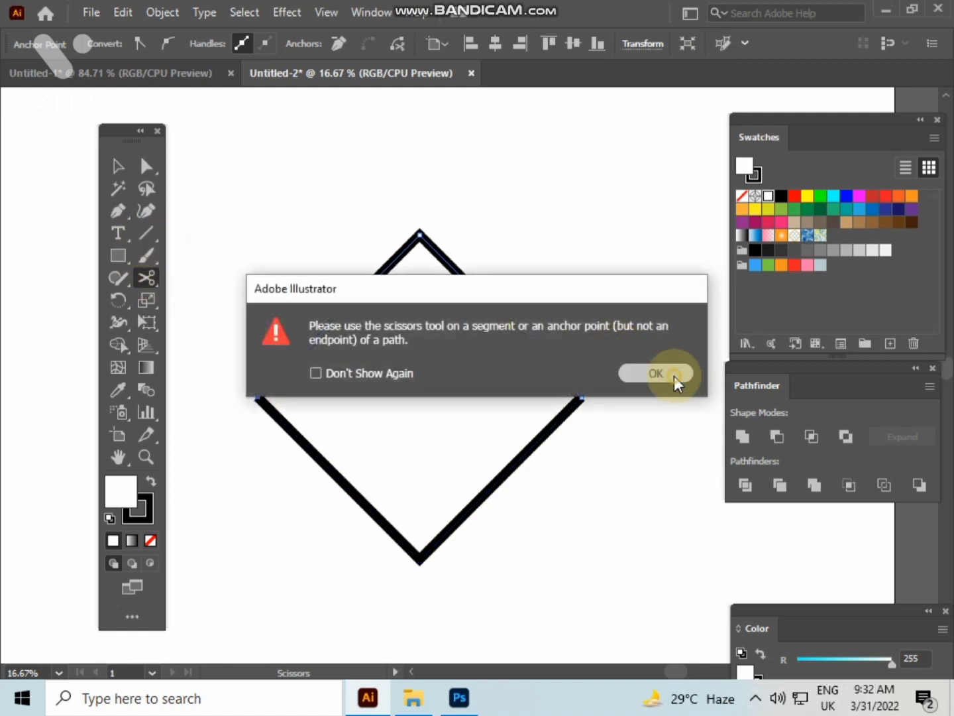
click(673, 375)
Pull the lower half of the cut diamond away from the upper half and delete it
click(118, 165)
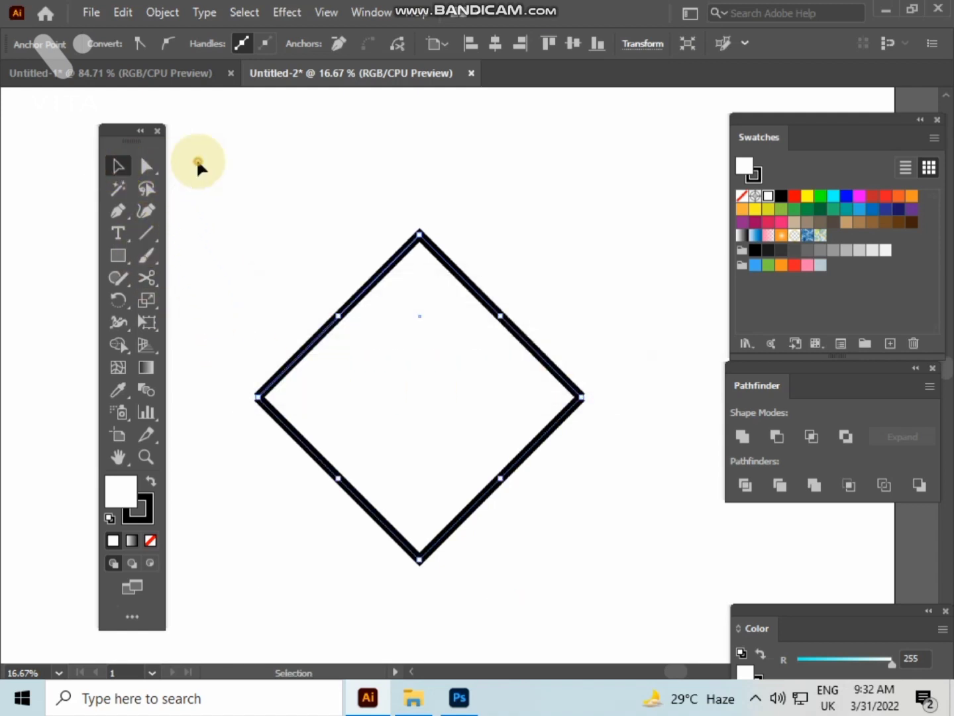
drag(453, 475, 521, 578)
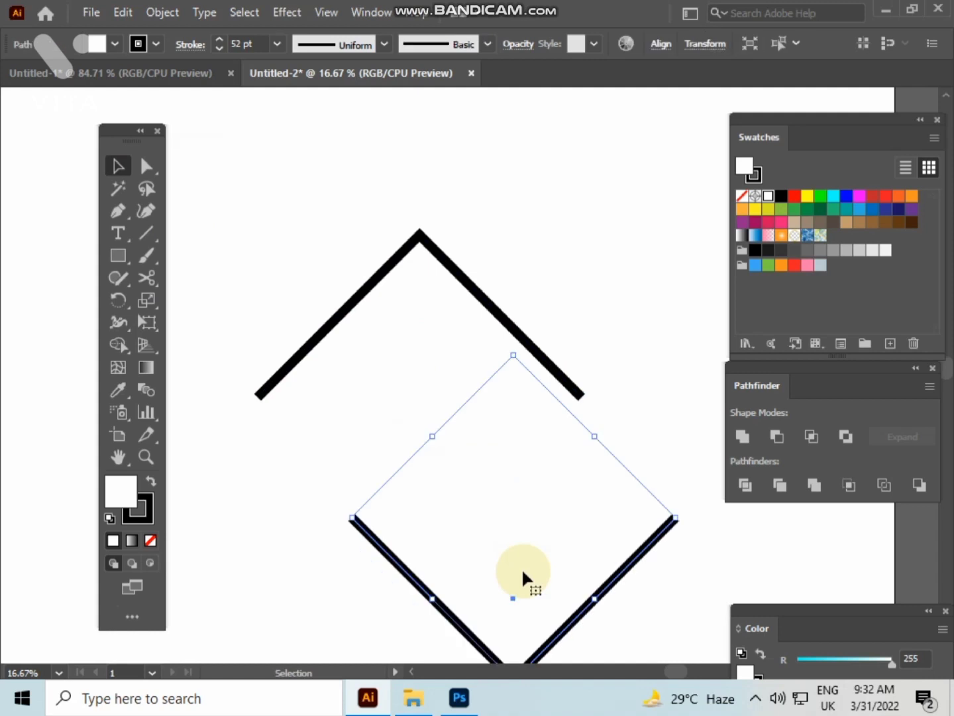
key(Delete)
Set the stroke weight of the remaining upper chevron to 55 pt
key(ctrl+equal)
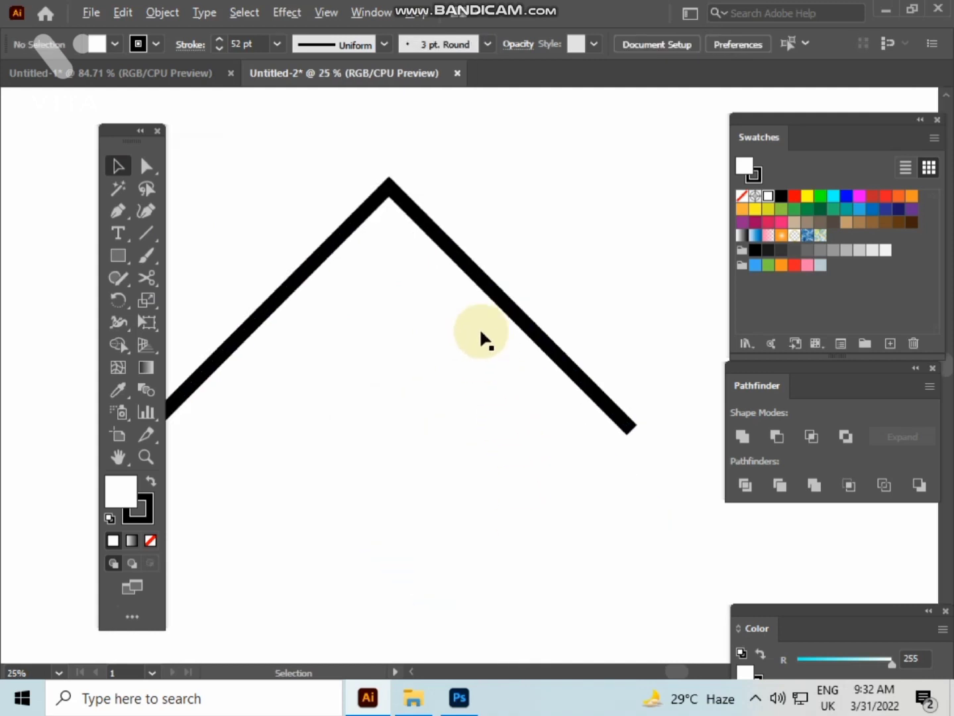
click(523, 346)
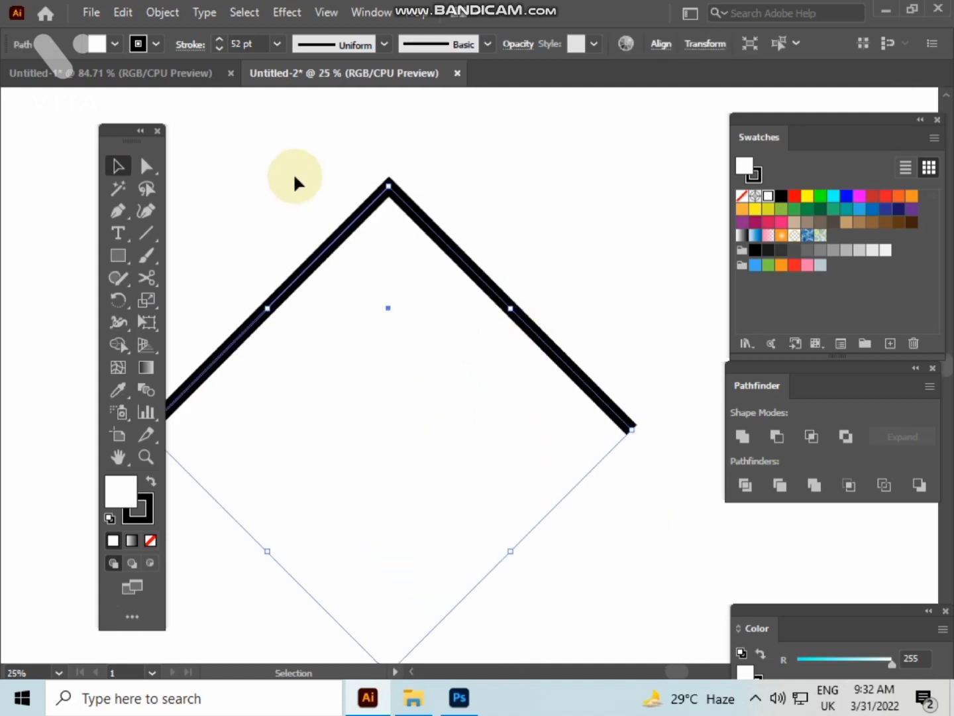
click(244, 44)
text(55)
key(Return)
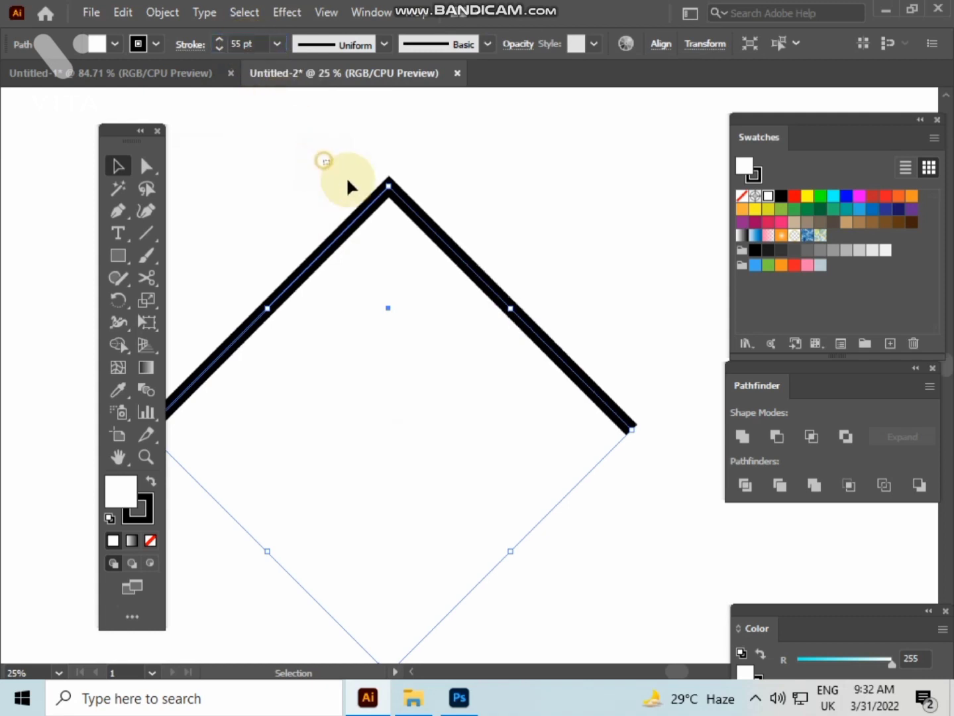
Apply the elliptical variable width profile that tapers at both ends to the chevron's stroke
click(488, 44)
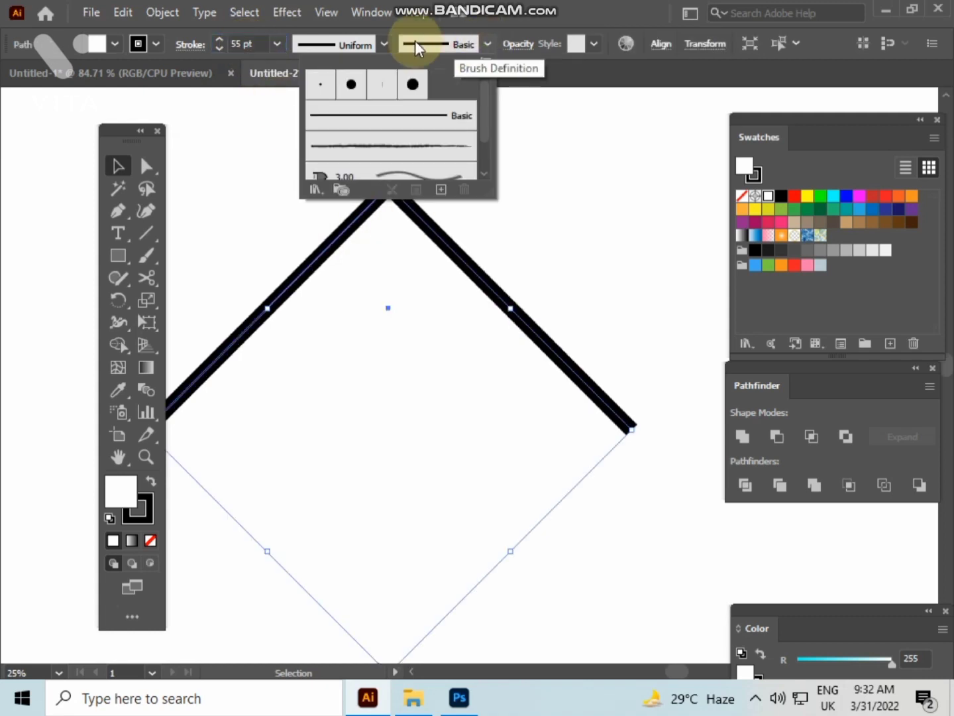
click(380, 45)
click(379, 45)
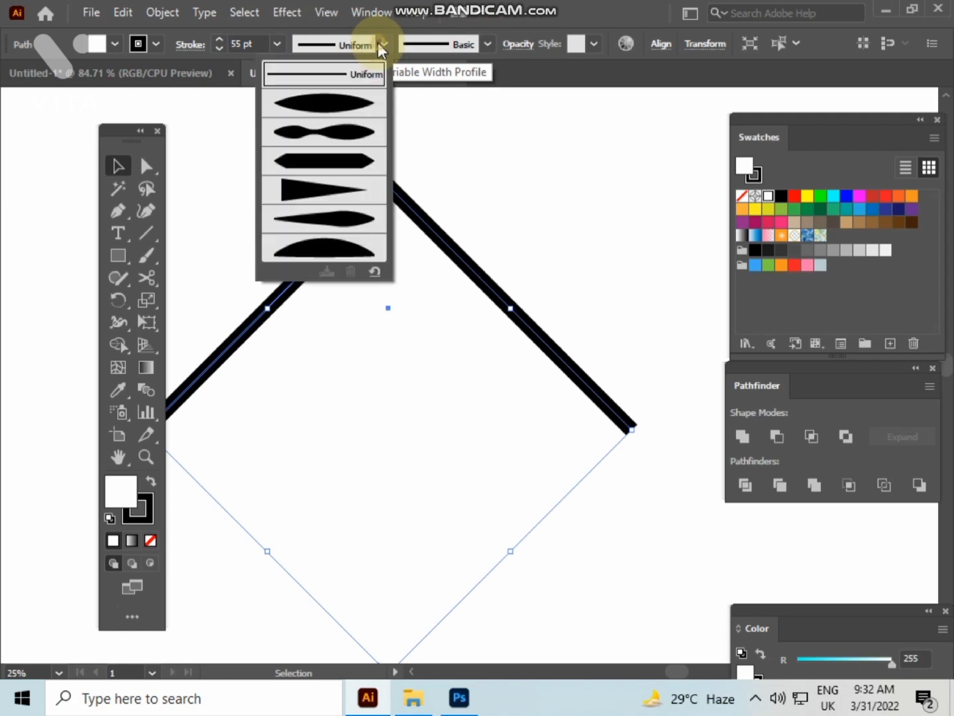
click(349, 110)
click(481, 136)
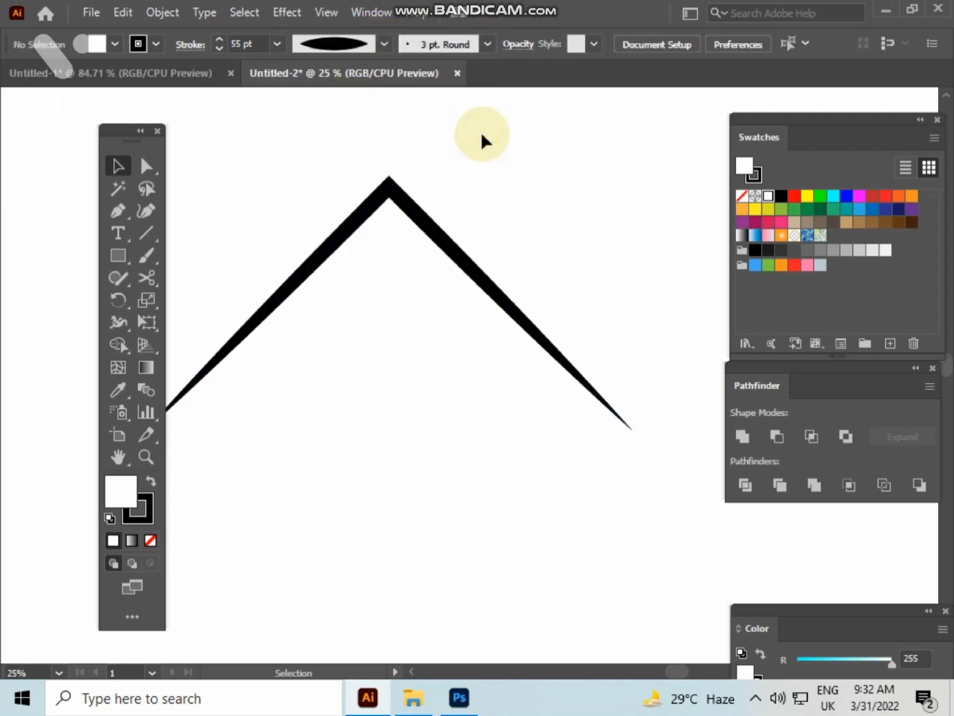
Duplicate the tapered chevron and offset the copy horizontally to the right so the two peaks overlap
scroll(481, 136, down, 1)
drag(477, 138, 408, 253)
click(379, 351)
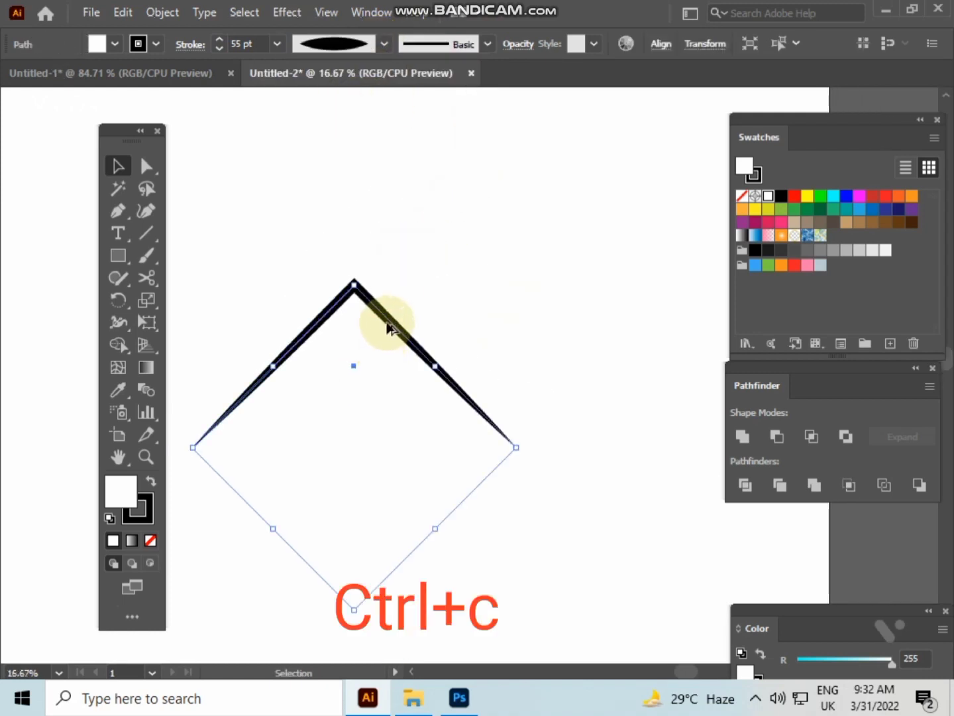
drag(390, 325, 505, 325)
click(529, 242)
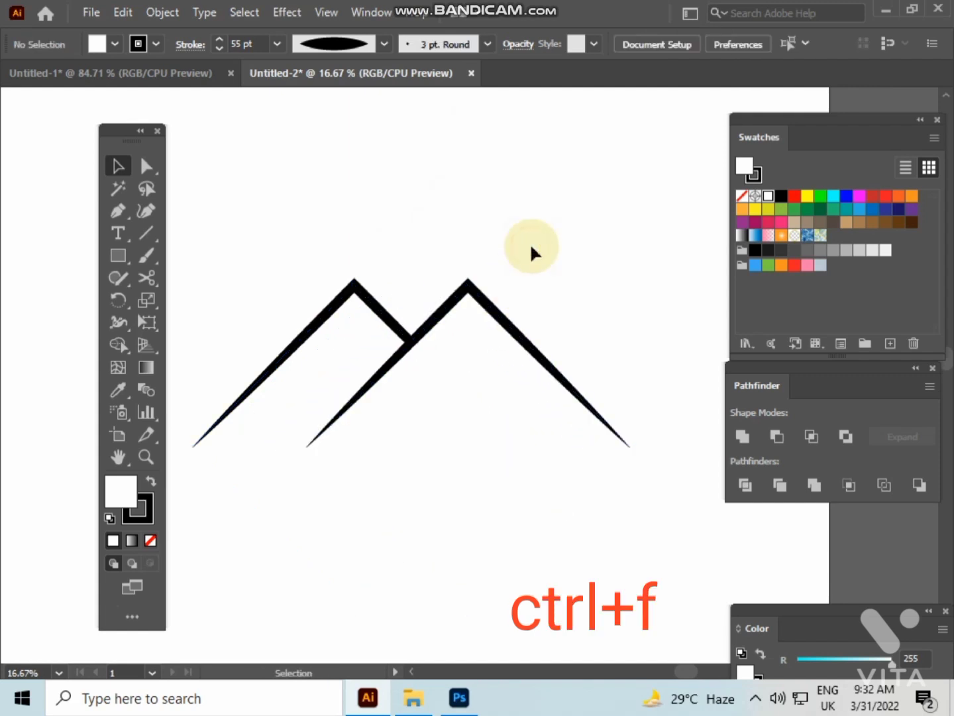
Remove the fill from both chevrons, keeping only their black strokes
drag(356, 245, 483, 378)
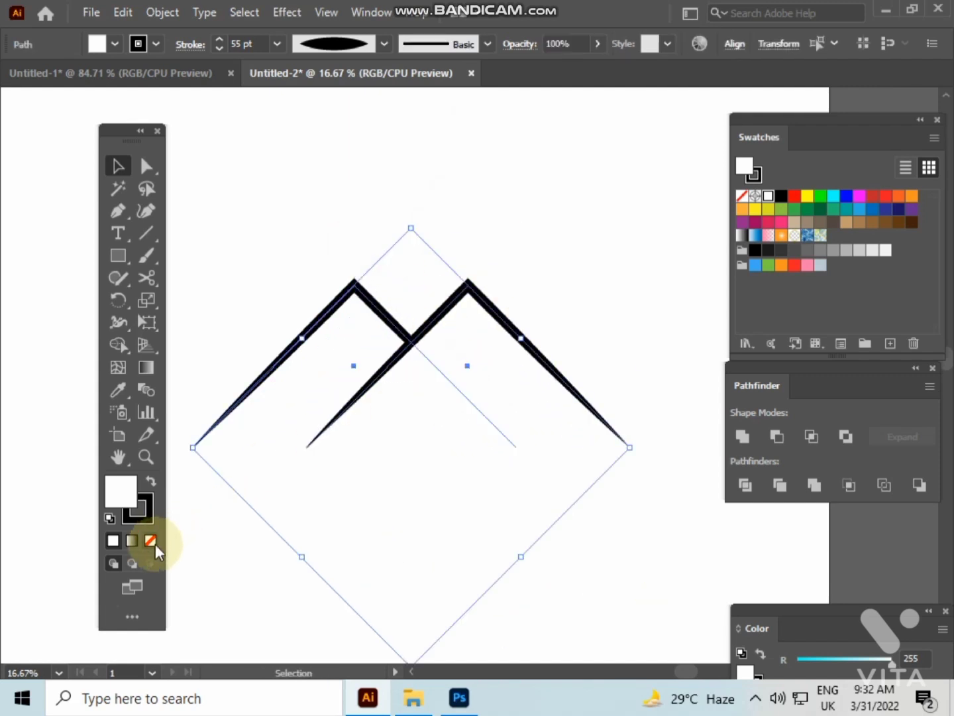
click(150, 539)
click(248, 539)
drag(330, 468, 345, 501)
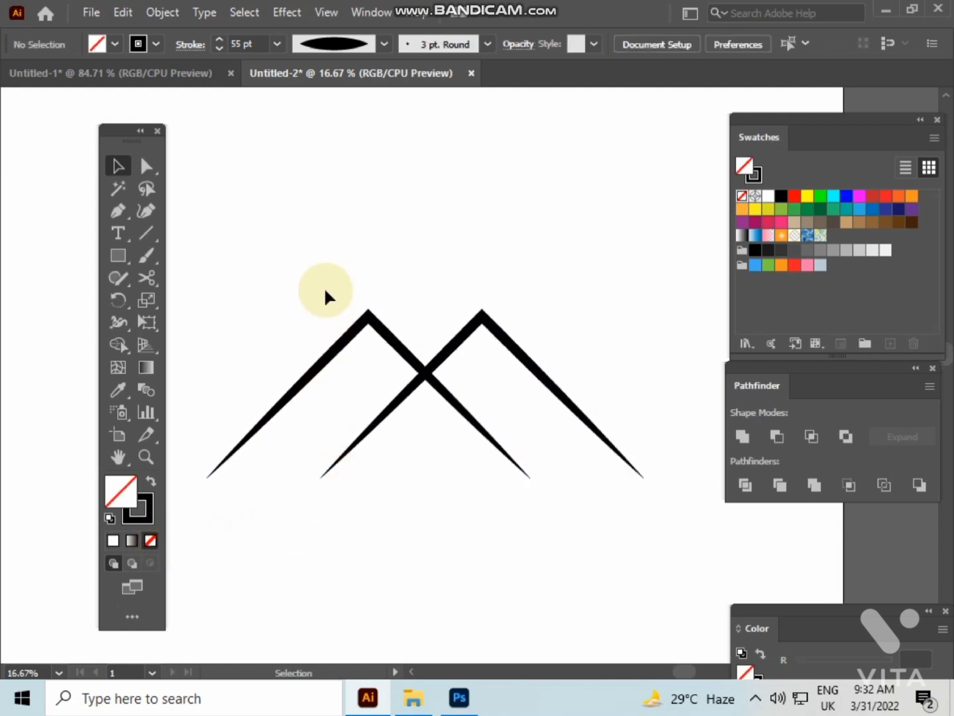
Expand the appearance of both chevrons to turn their tapered strokes into filled shapes
drag(324, 268, 487, 507)
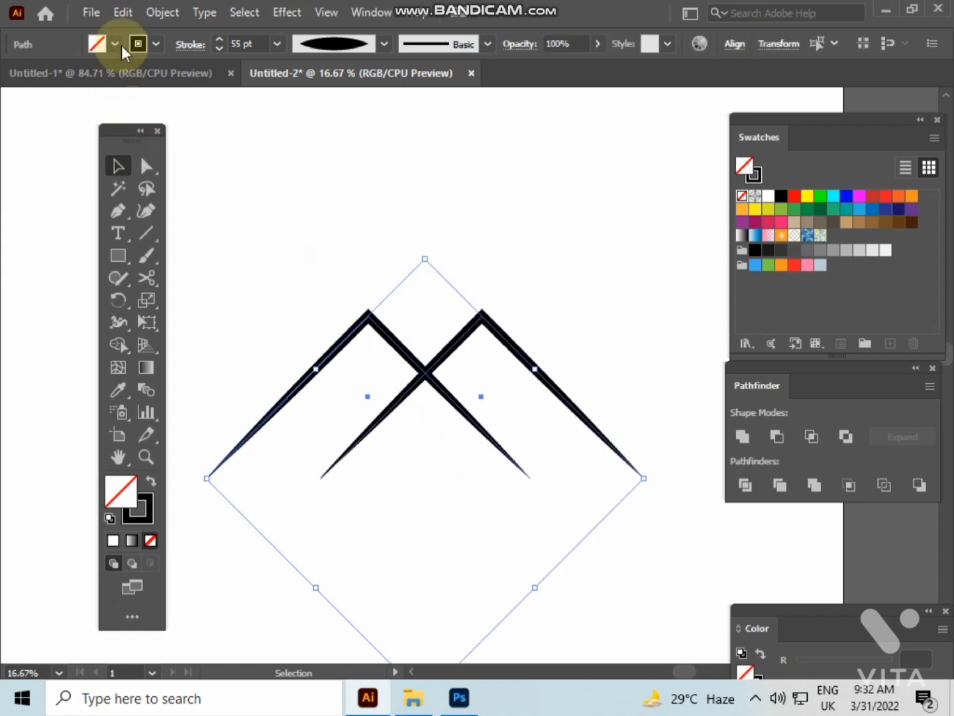
click(159, 12)
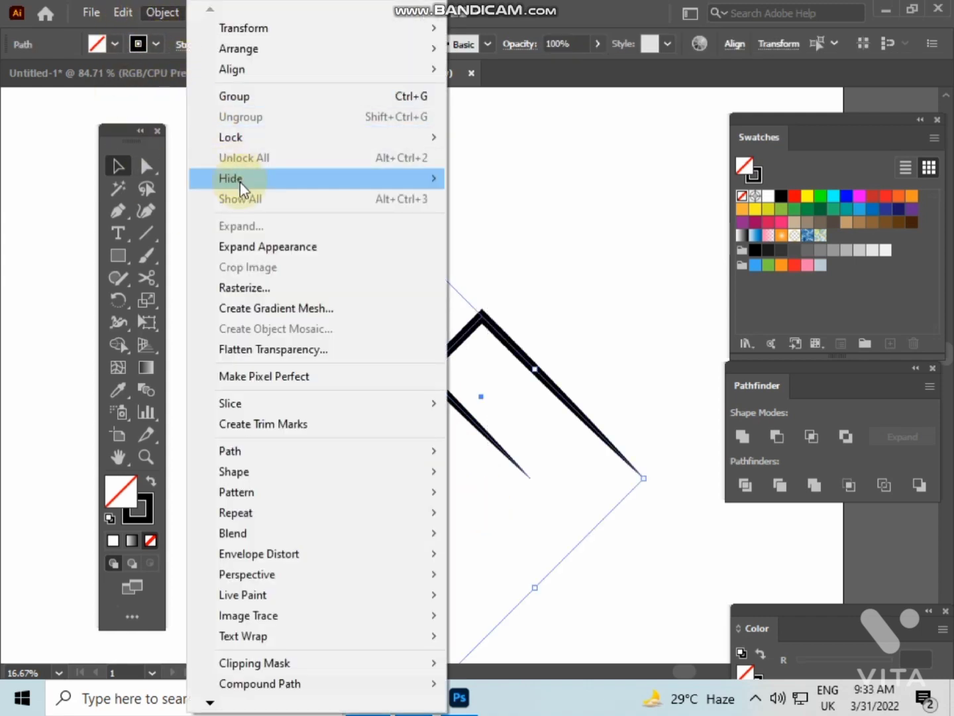
click(259, 245)
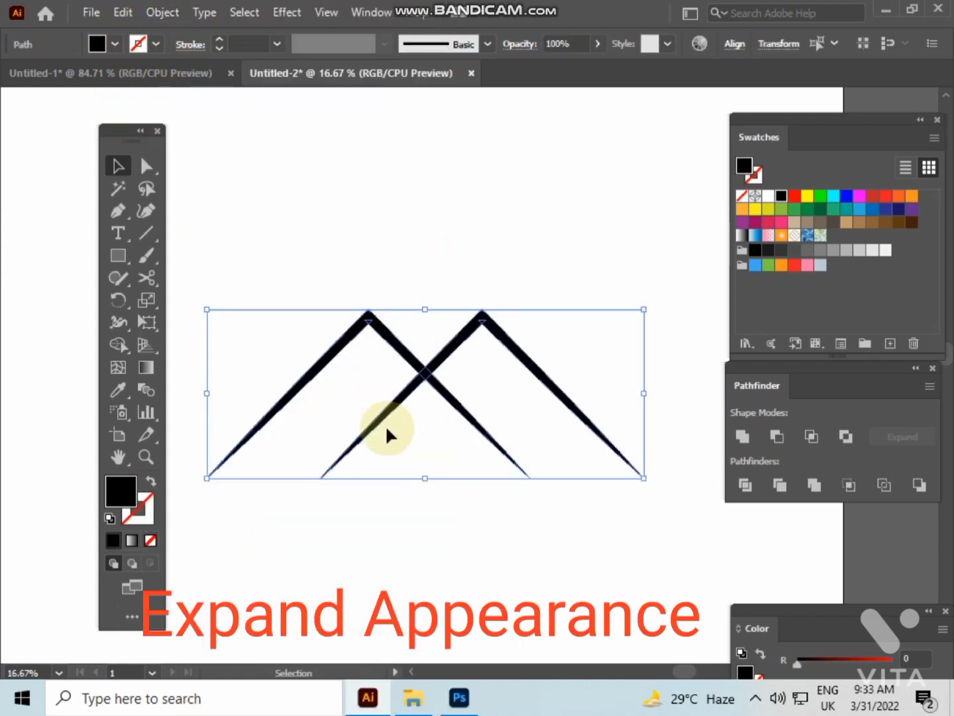
Remove the part of the right peak's left leg below the crossing with the Shape Builder tool
drag(255, 174, 531, 489)
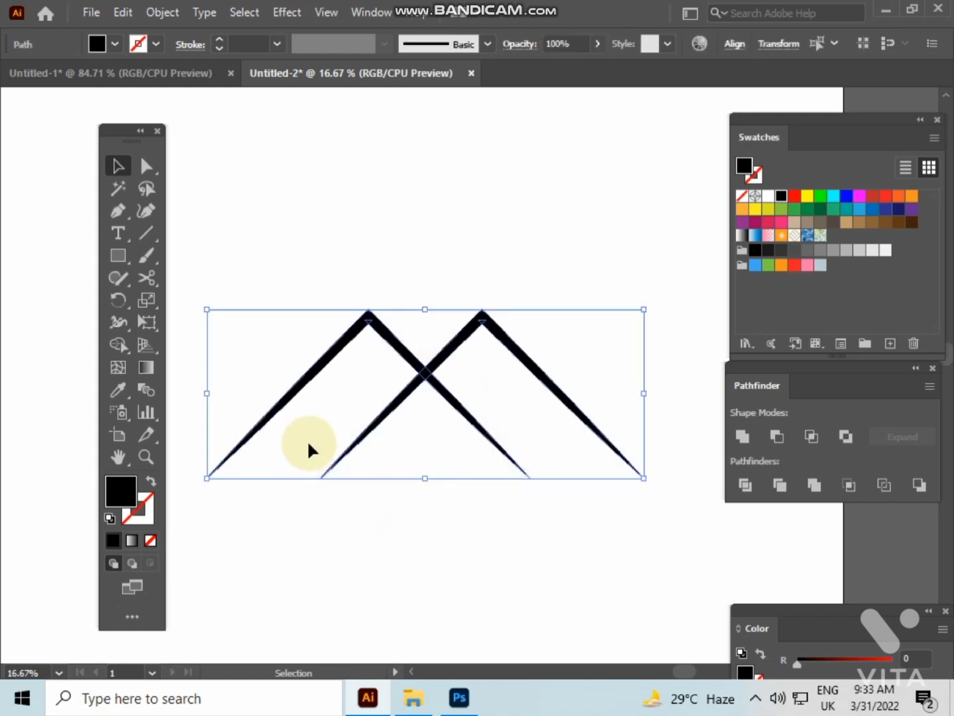
click(120, 342)
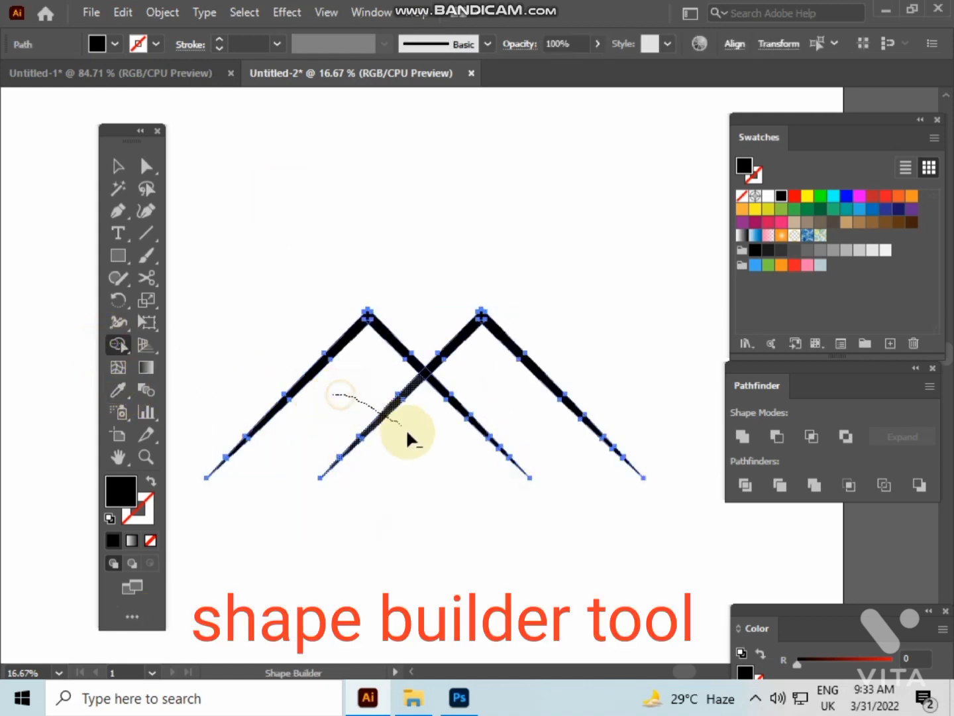
drag(405, 428, 408, 430)
click(115, 163)
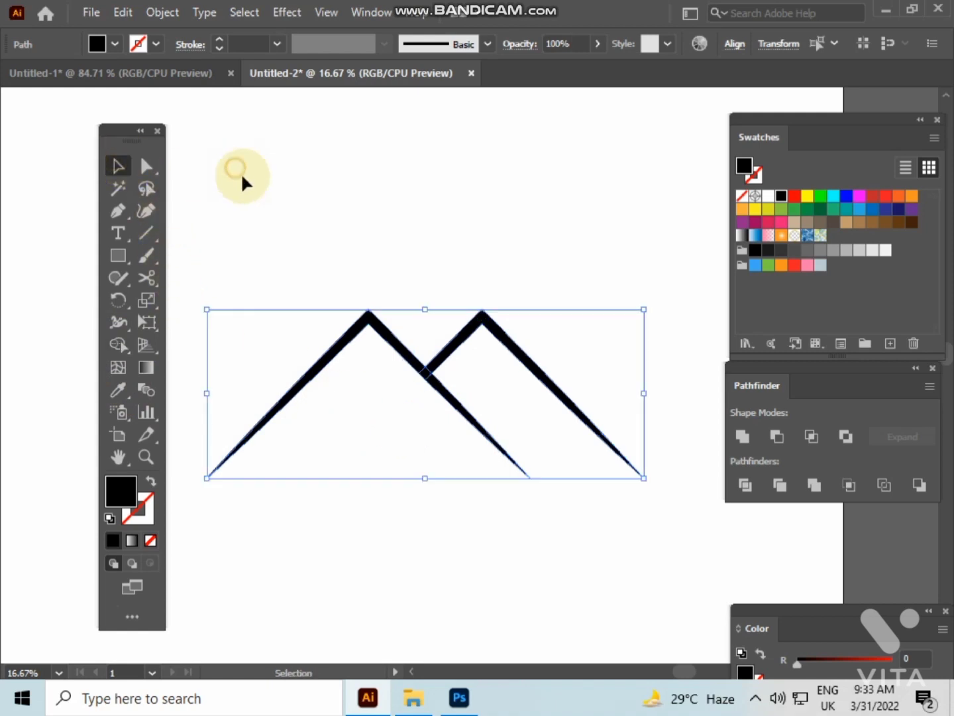
Unite all the remaining peak pieces into one shape with Pathfinder and deselect it
drag(291, 225, 681, 439)
click(731, 440)
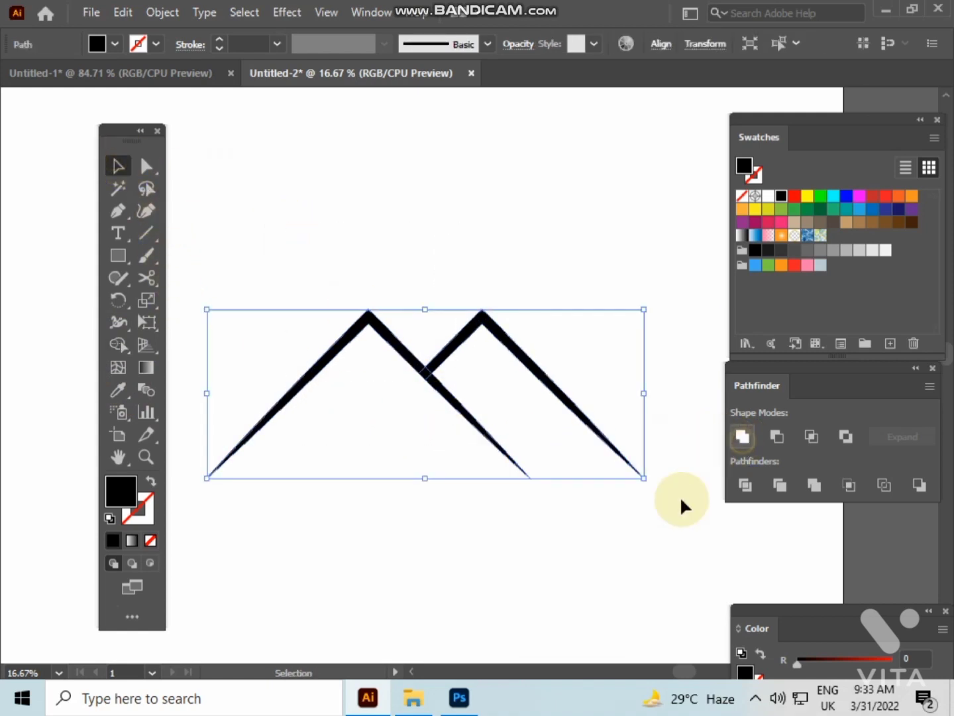
click(638, 541)
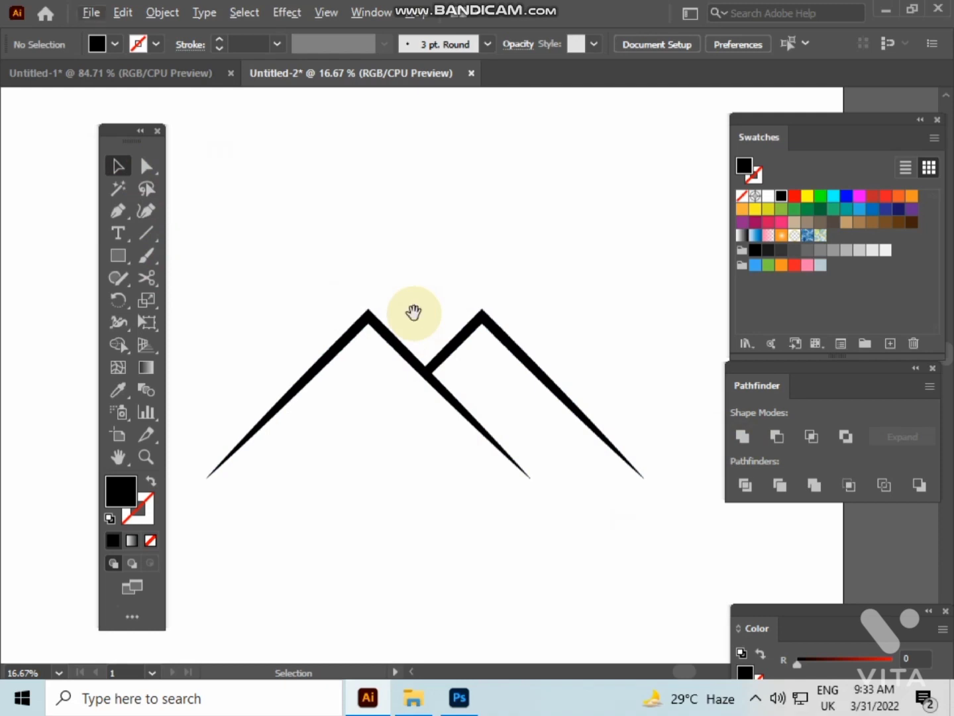
Draw a tall, narrow rectangle above the valley between the two peaks
drag(412, 315, 379, 314)
click(123, 258)
scroll(311, 256, up, 3)
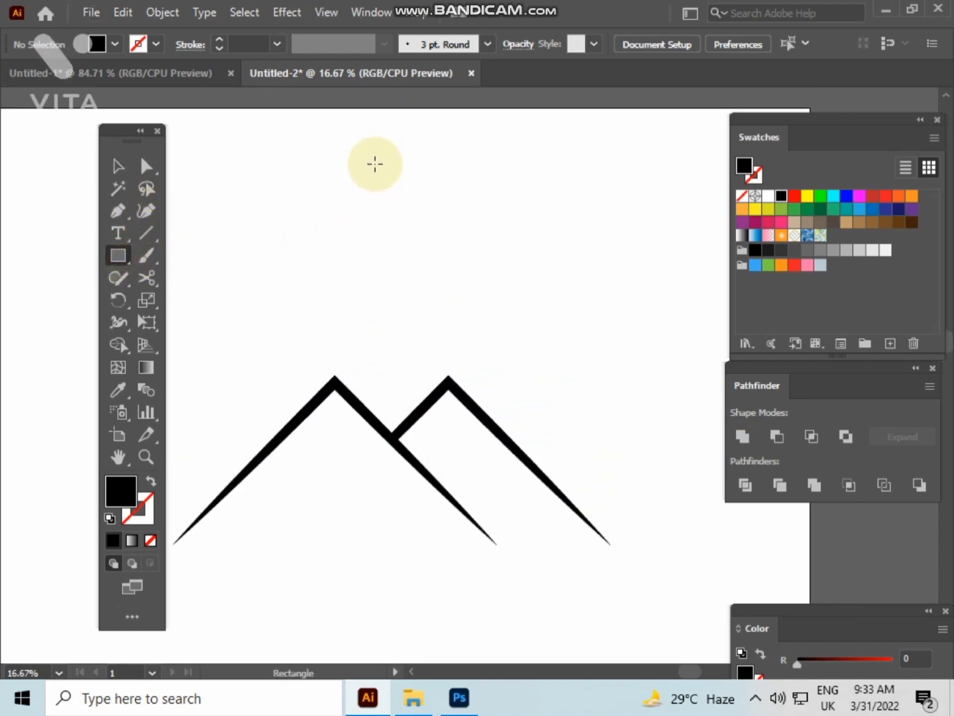
drag(375, 163, 445, 375)
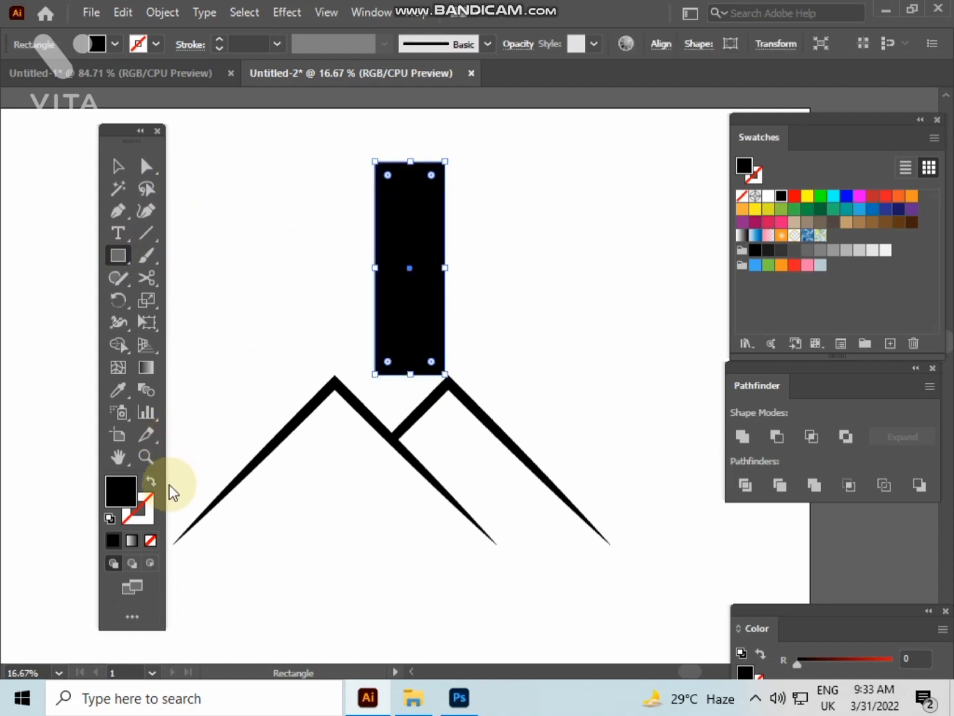
Turn the filled rectangle into an unfilled black outline with a 30 pt stroke and deselect it
click(151, 482)
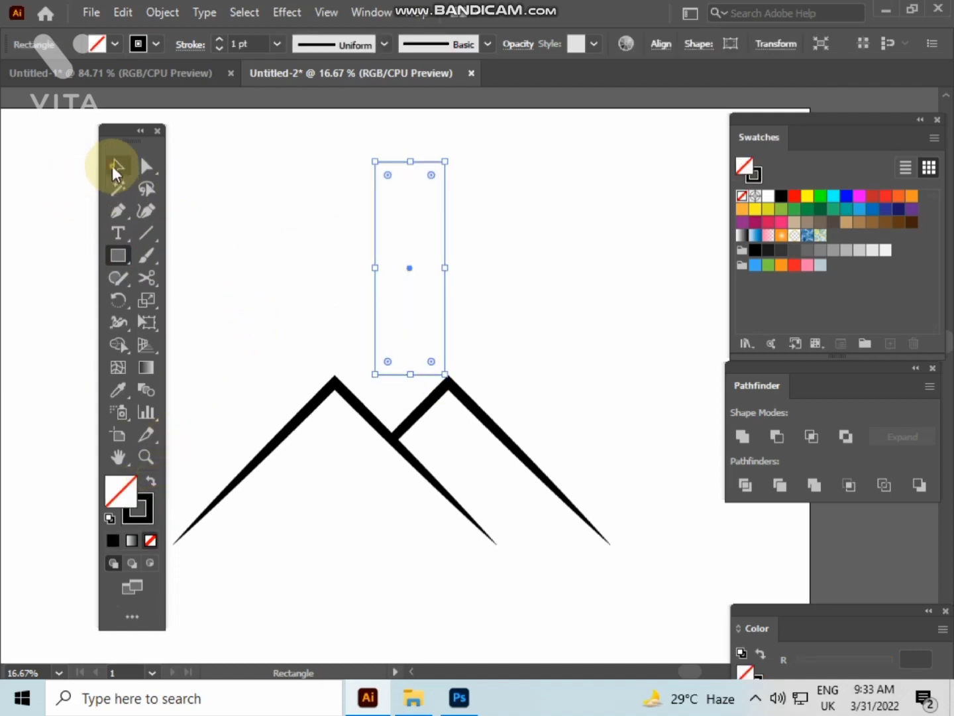
click(117, 166)
click(259, 45)
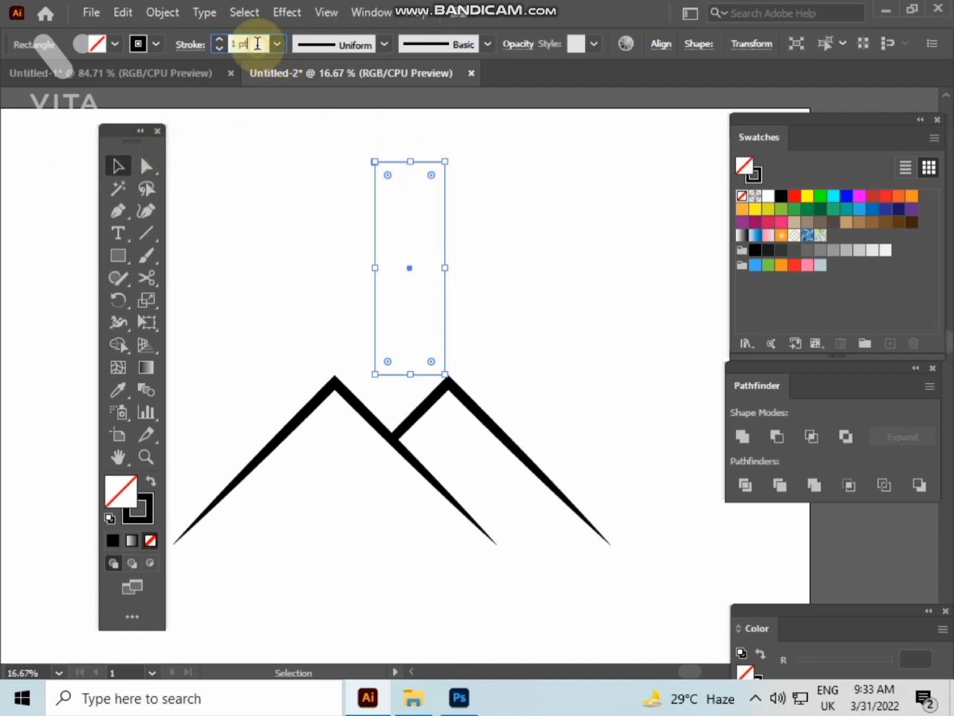
text(15)
key(Return)
text(30)
key(Return)
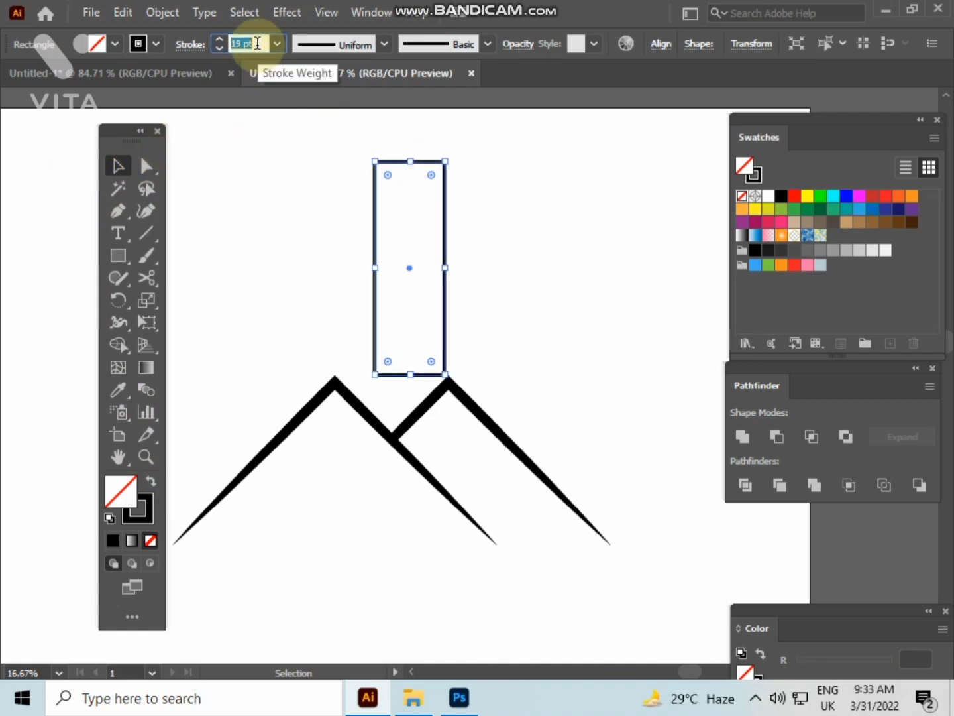
click(326, 148)
Reposition the outlined rectangle slightly higher and roughly centred above the valley between the two peaks
scroll(424, 230, up, 1)
scroll(424, 229, up, 2)
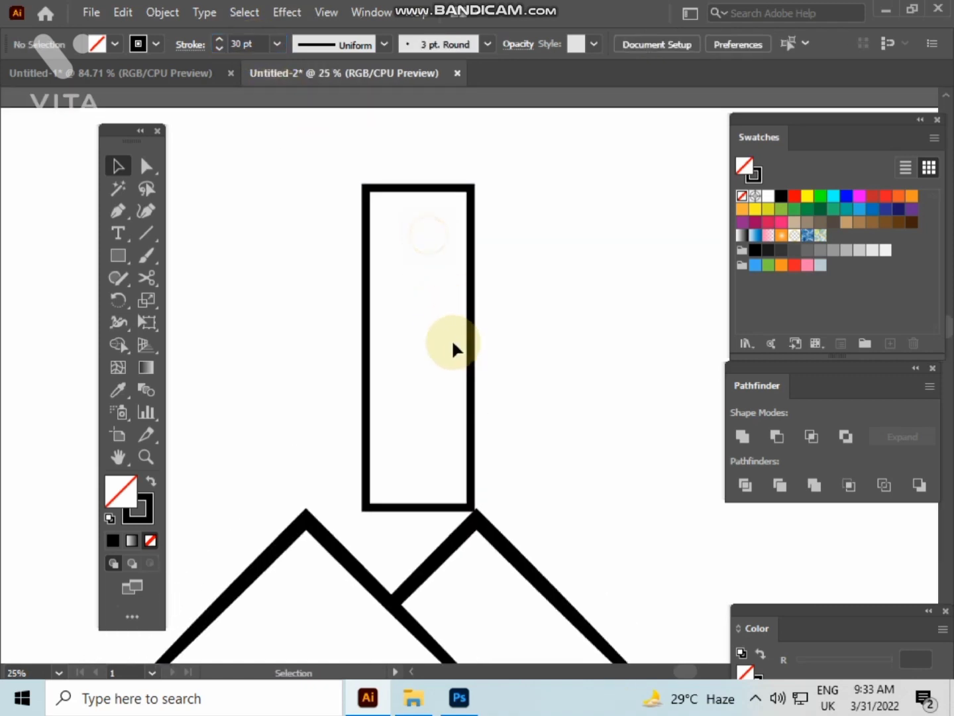
drag(470, 377, 463, 378)
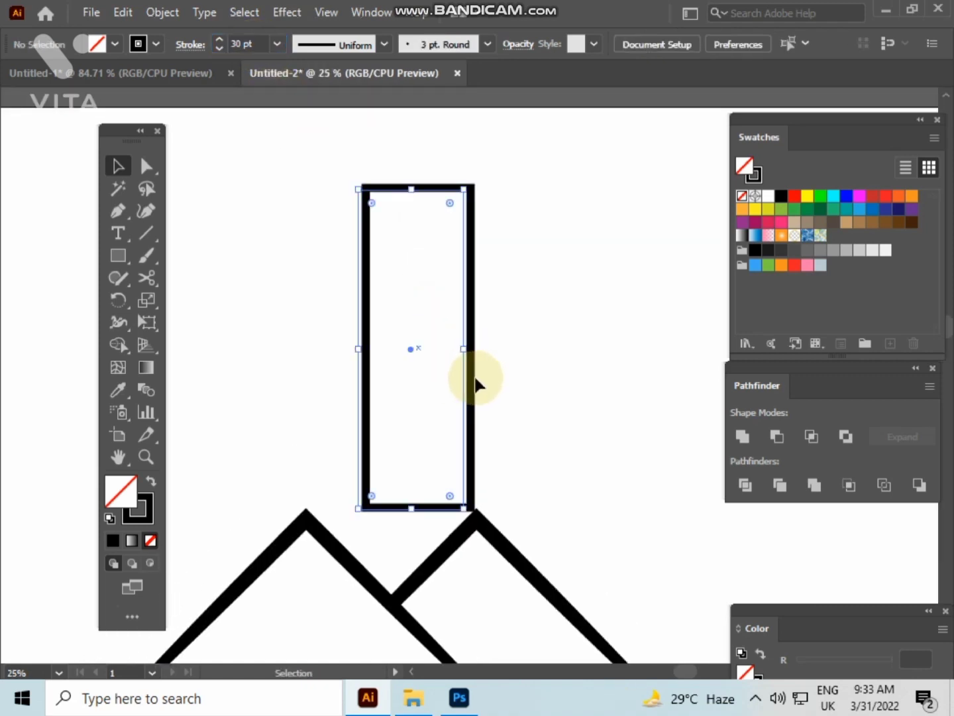
click(497, 373)
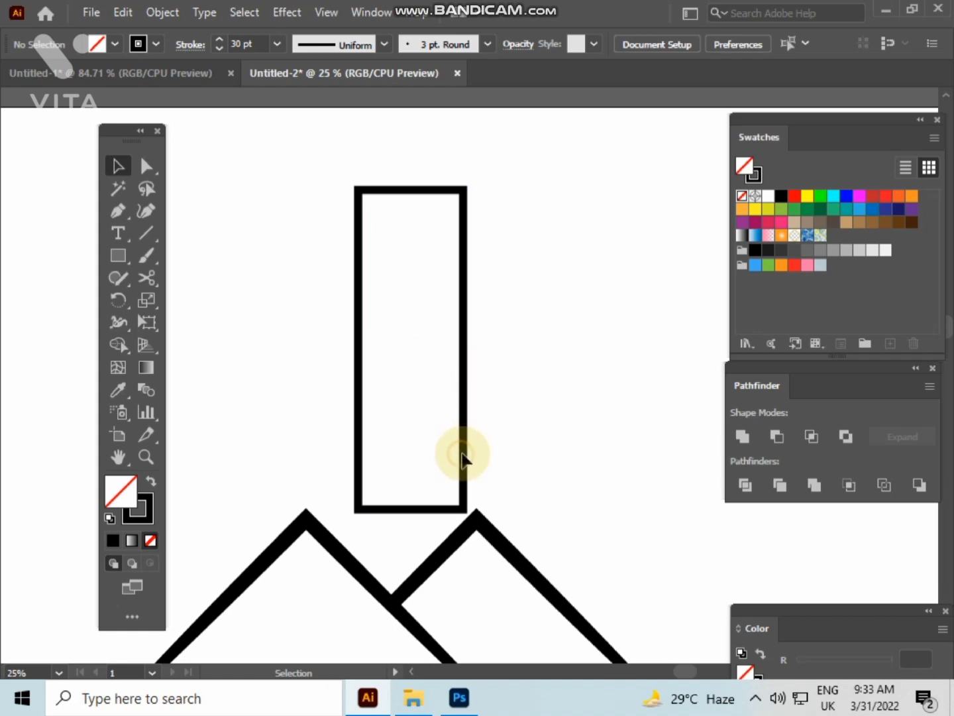
click(470, 425)
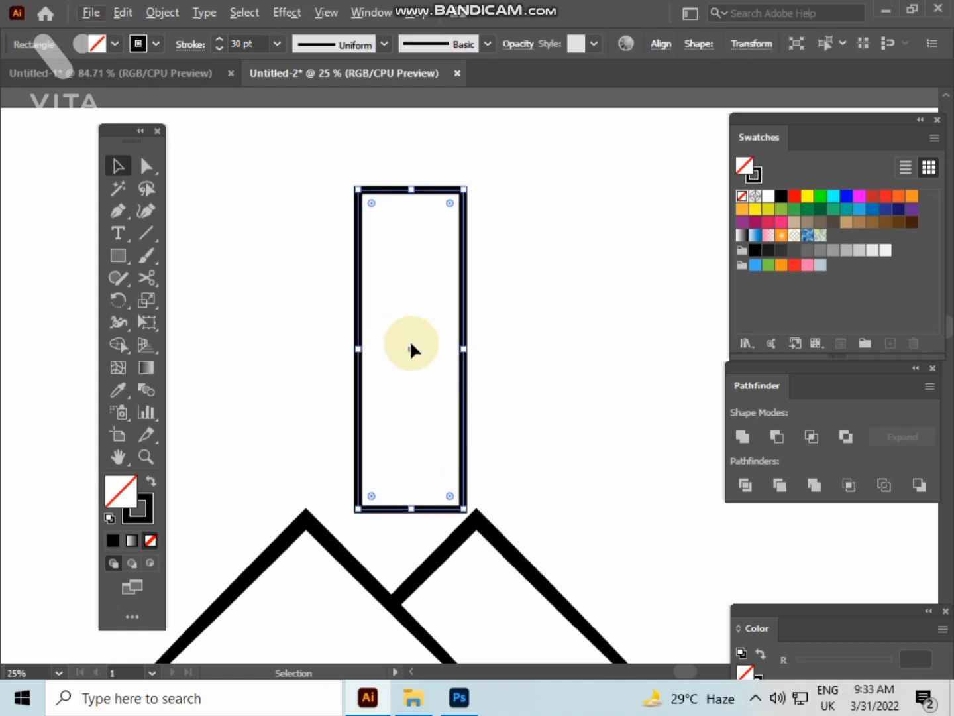
drag(412, 347, 425, 341)
click(530, 357)
Stretch the rectangle's lower edge down past the point where the two peaks cross
scroll(530, 358, down, 1)
scroll(531, 361, down, 4)
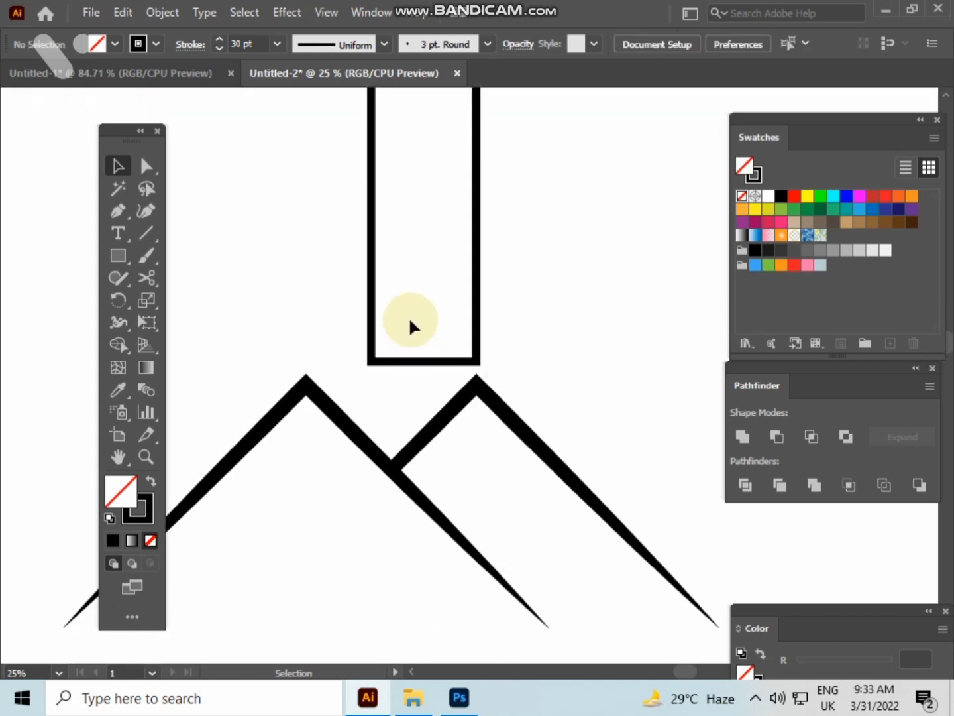
click(418, 361)
drag(424, 363, 421, 496)
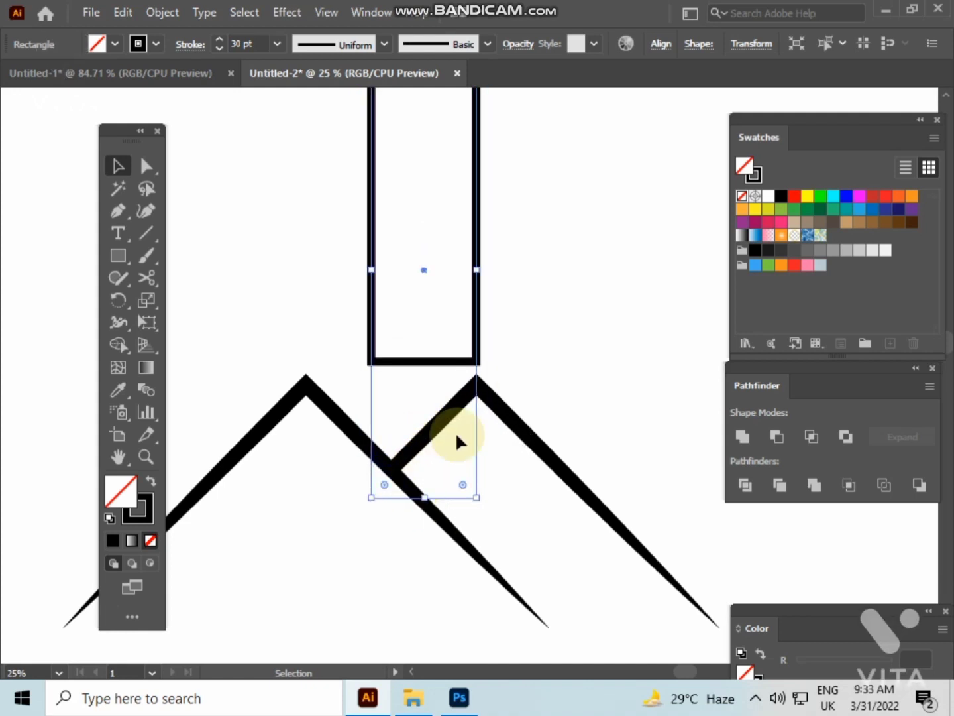
click(571, 343)
Draw a straight vertical line with the Pen tool through the rectangle's middle, extending beyond both its upper and lower edges
drag(571, 343, 558, 487)
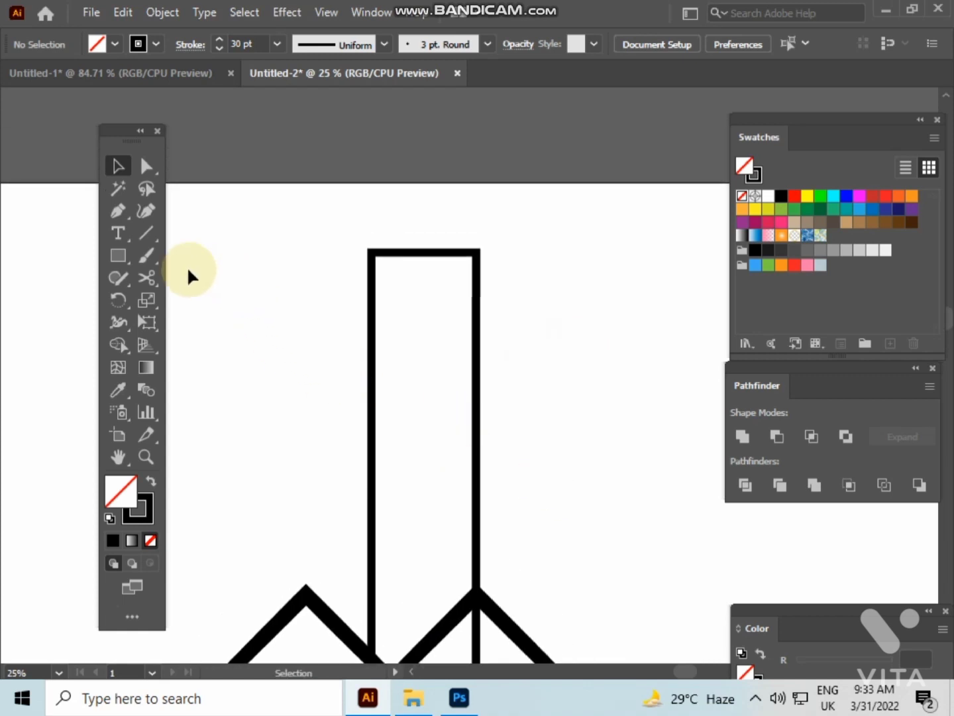
click(118, 211)
scroll(470, 342, down, 1)
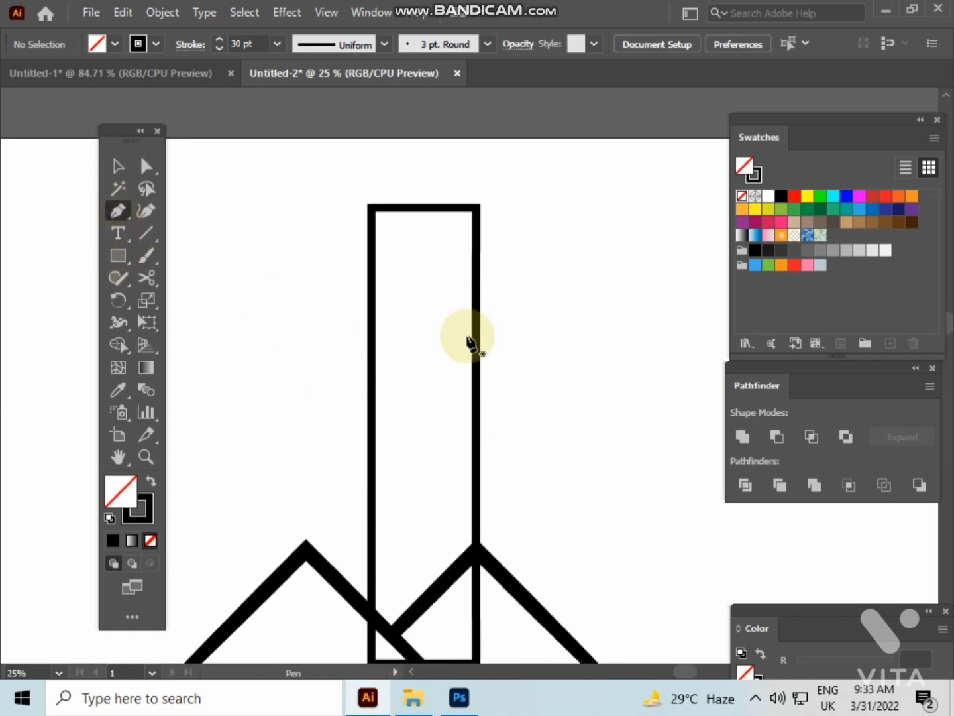
click(420, 178)
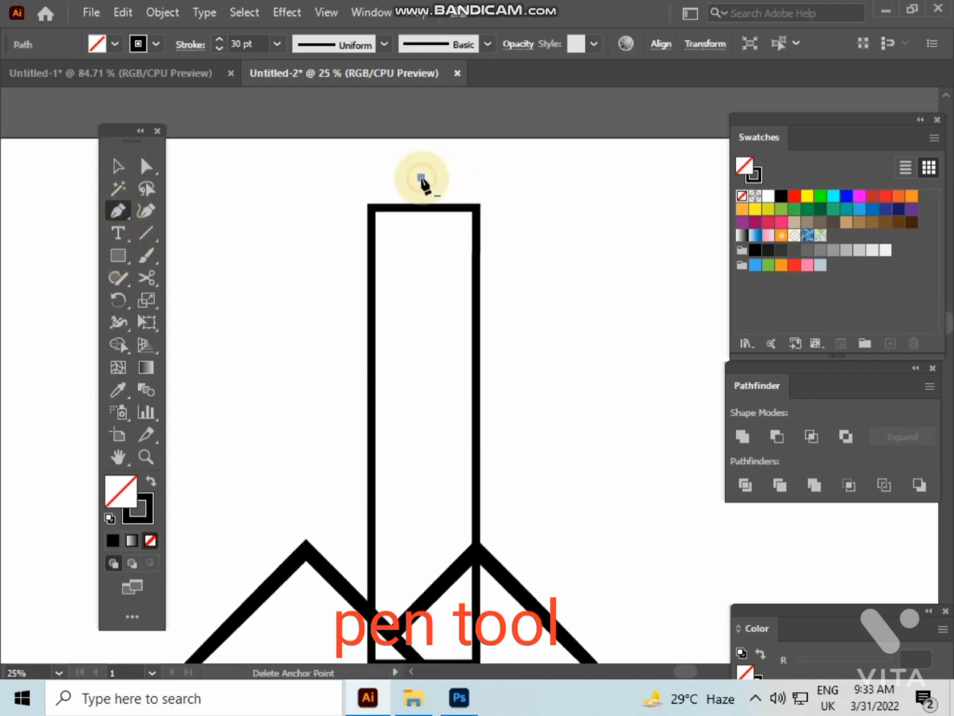
scroll(420, 184, down, 8)
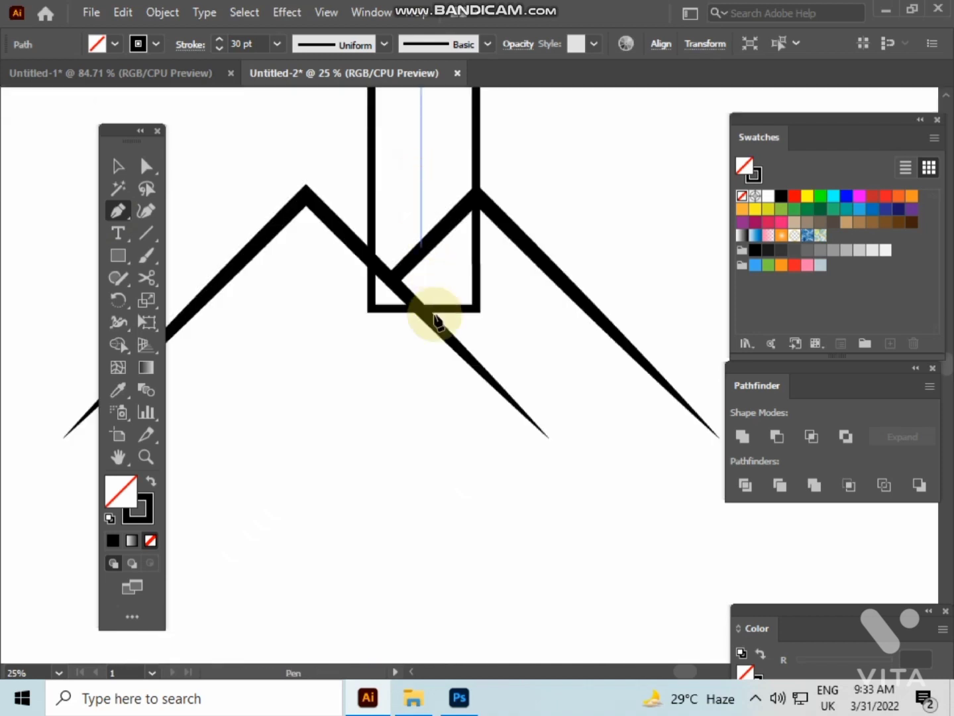
shift+click(418, 375)
click(118, 166)
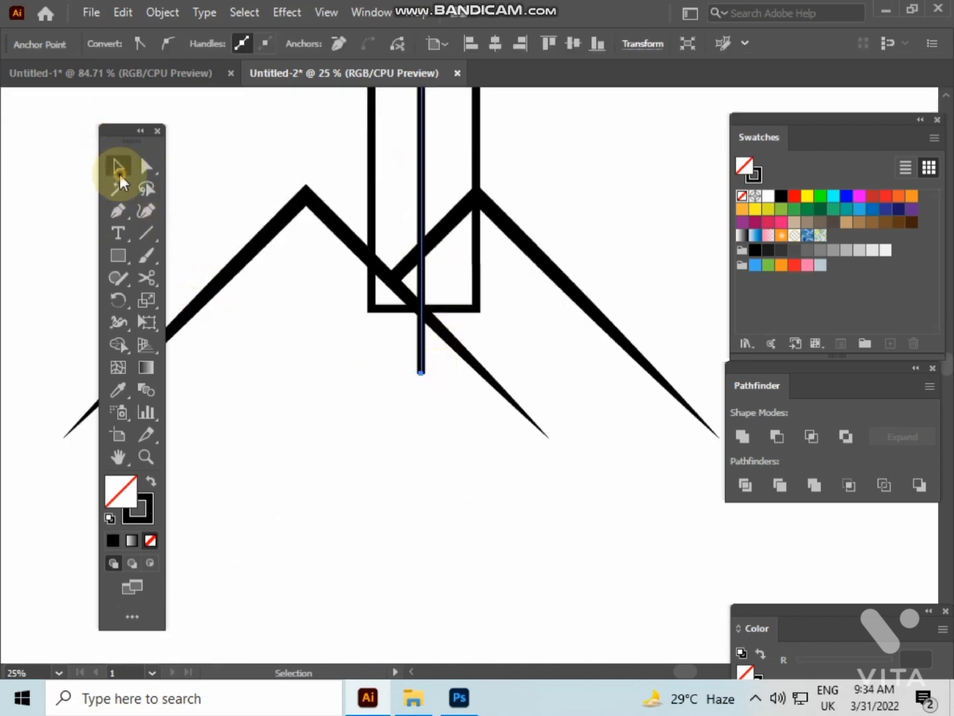
click(355, 355)
Align the vertical line and the rectangle to each other by their horizontal centres
scroll(354, 356, up, 8)
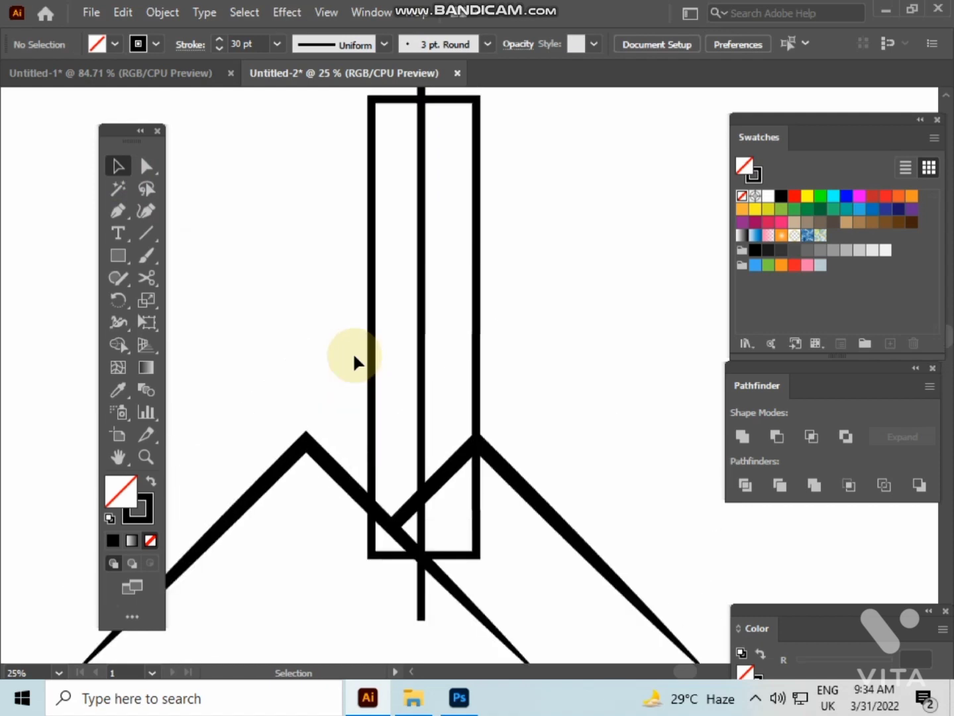
drag(504, 290, 504, 290)
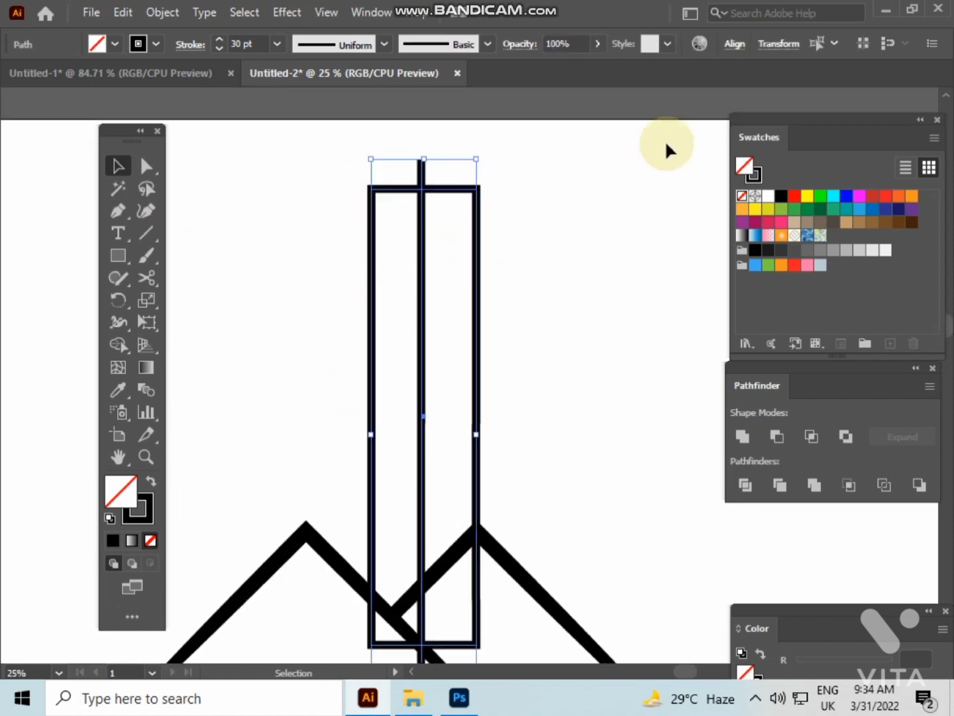
click(736, 46)
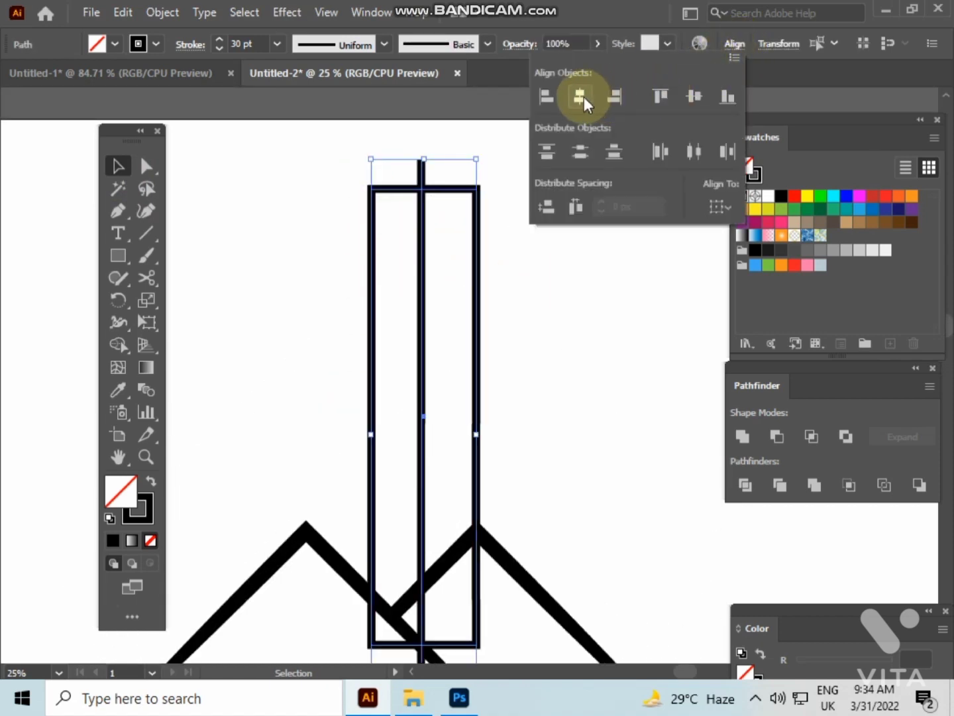
click(583, 98)
click(581, 323)
click(582, 323)
scroll(568, 313, down, 2)
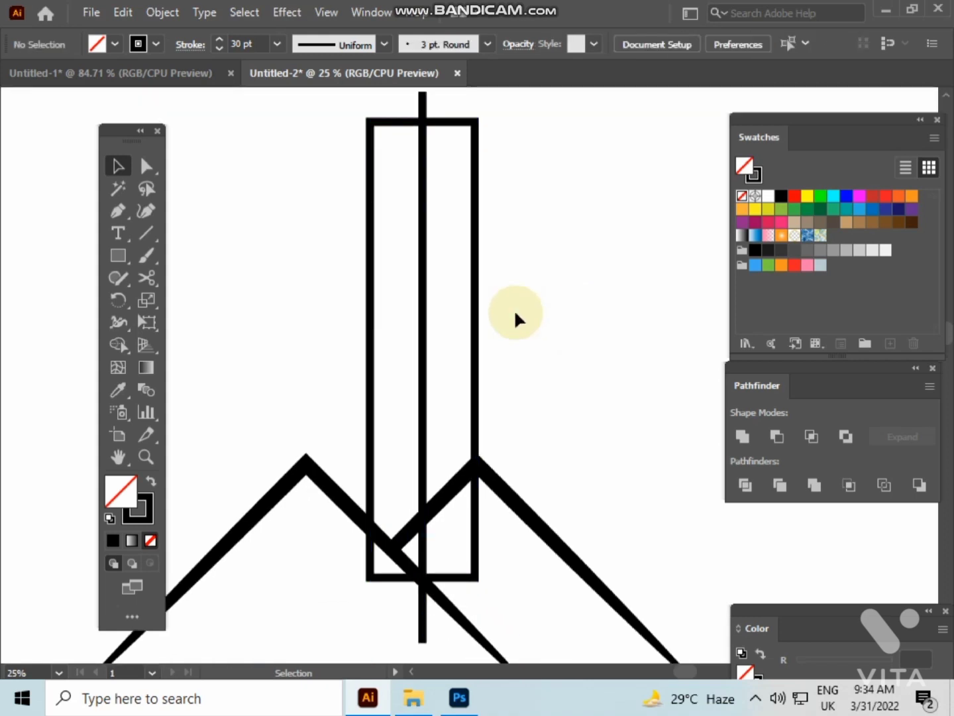
drag(312, 292, 484, 325)
click(515, 310)
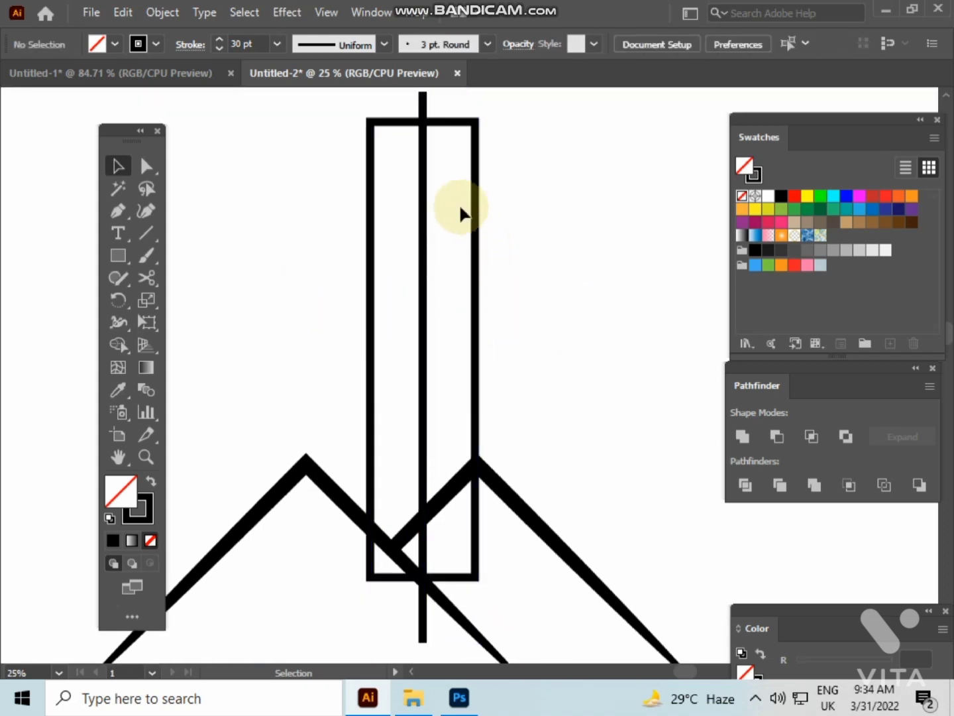
Add an anchor point at the middle of the rectangle's top edge, where the vertical line crosses it
scroll(402, 142, up, 1)
drag(402, 143, 410, 252)
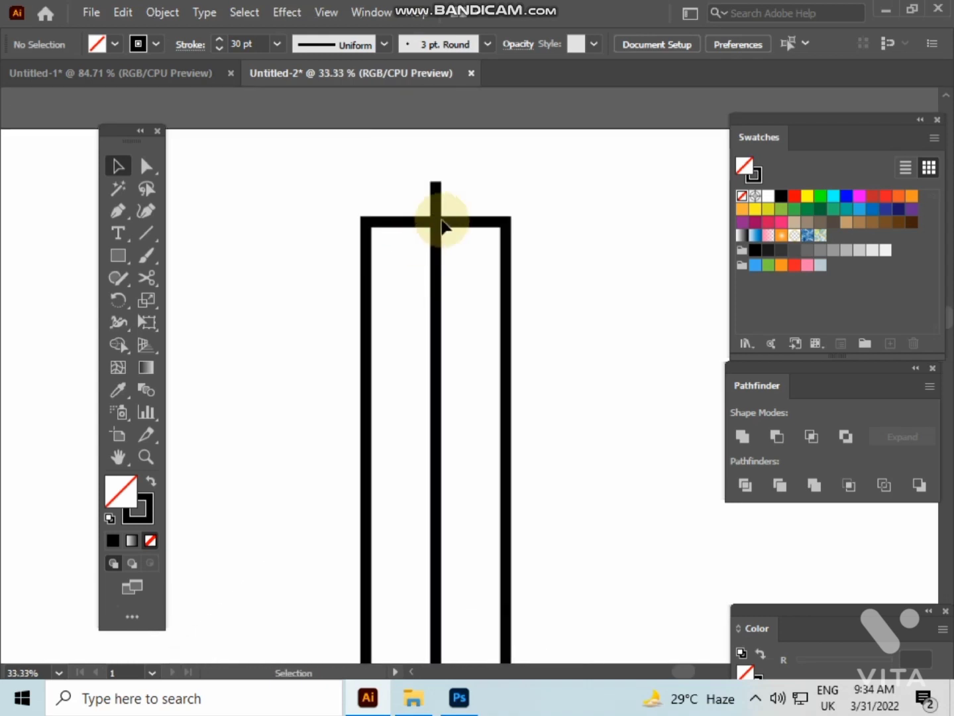
scroll(441, 226, up, 3)
drag(560, 321, 561, 317)
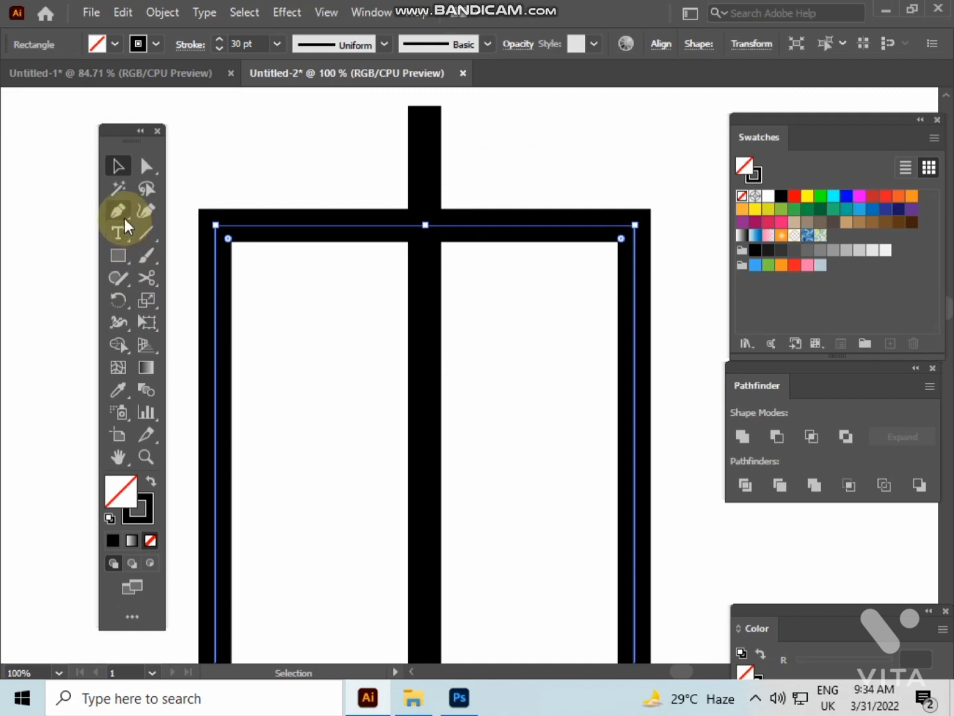
drag(124, 217, 174, 235)
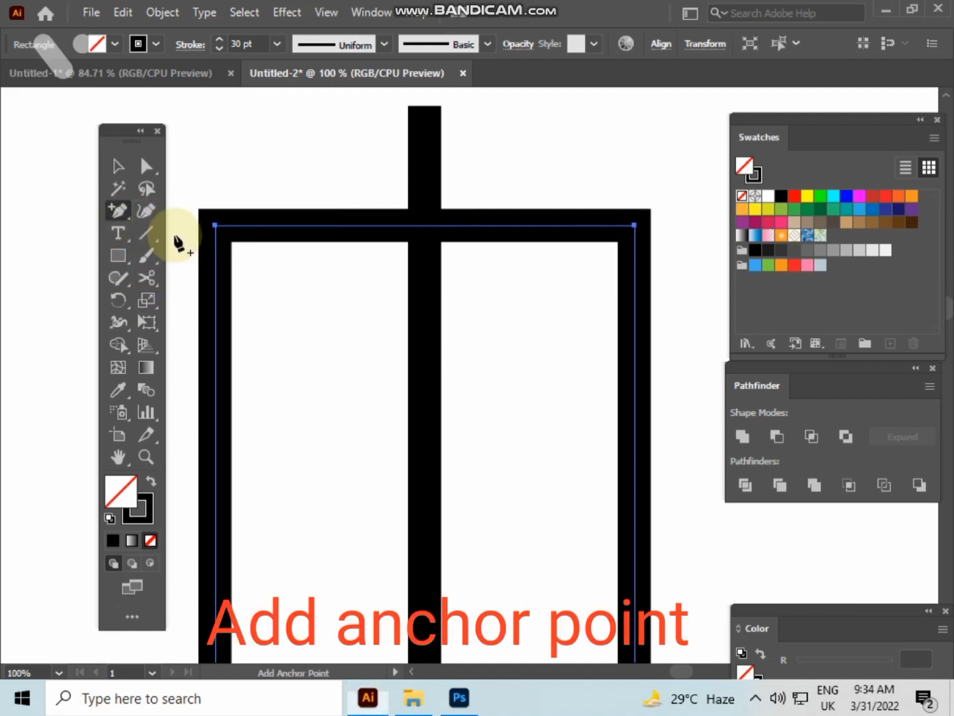
click(426, 226)
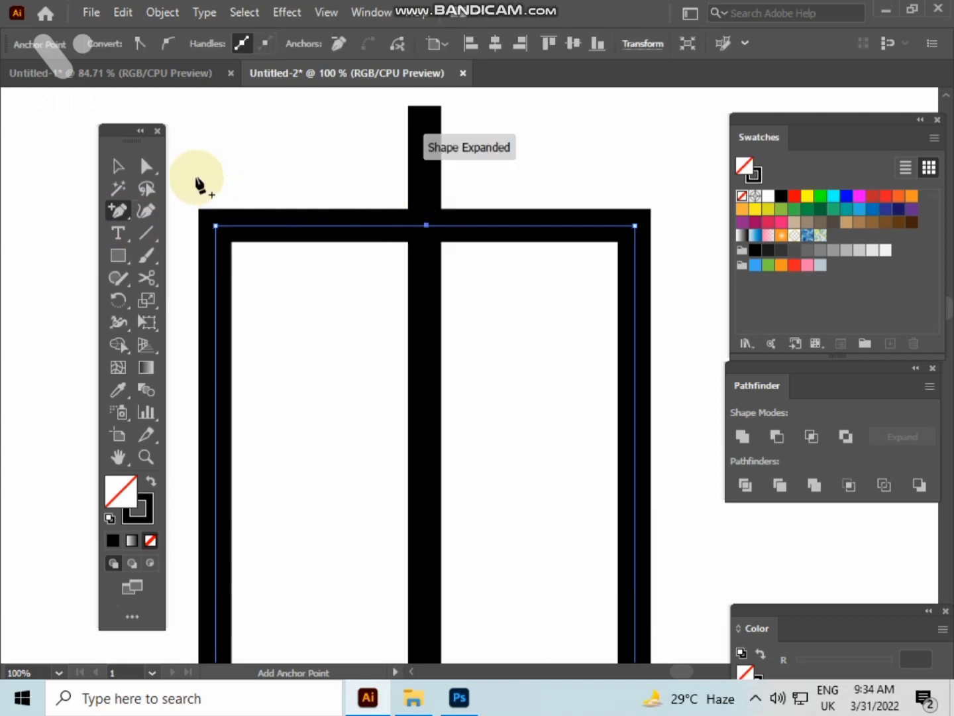
Nudge the new anchor point upward until the rectangle's top forms a pointed gable, covering the upper end of the vertical line
click(146, 166)
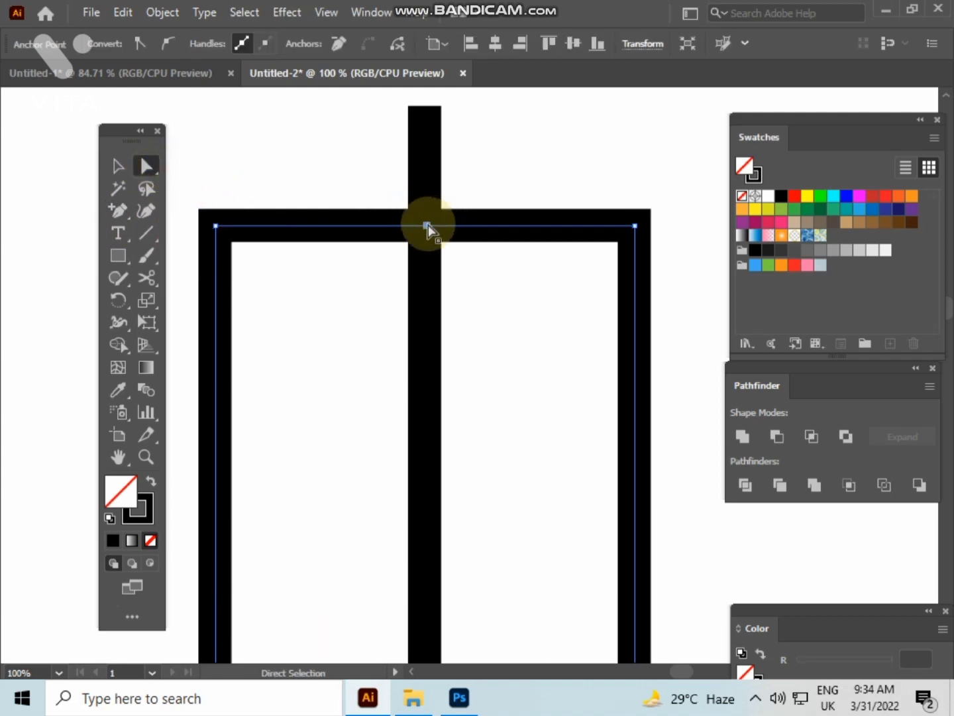
key(Up)
key(Up)
key(Up)
key(Up)
key(Up)
key(Up)
key(Up)
key(Up)
key(Up)
key(Up)
key(Up)
key(Up)
key(Up)
key(Up)
key(Up)
key(Up)
key(Up)
key(Up)
key(Up)
key(Up)
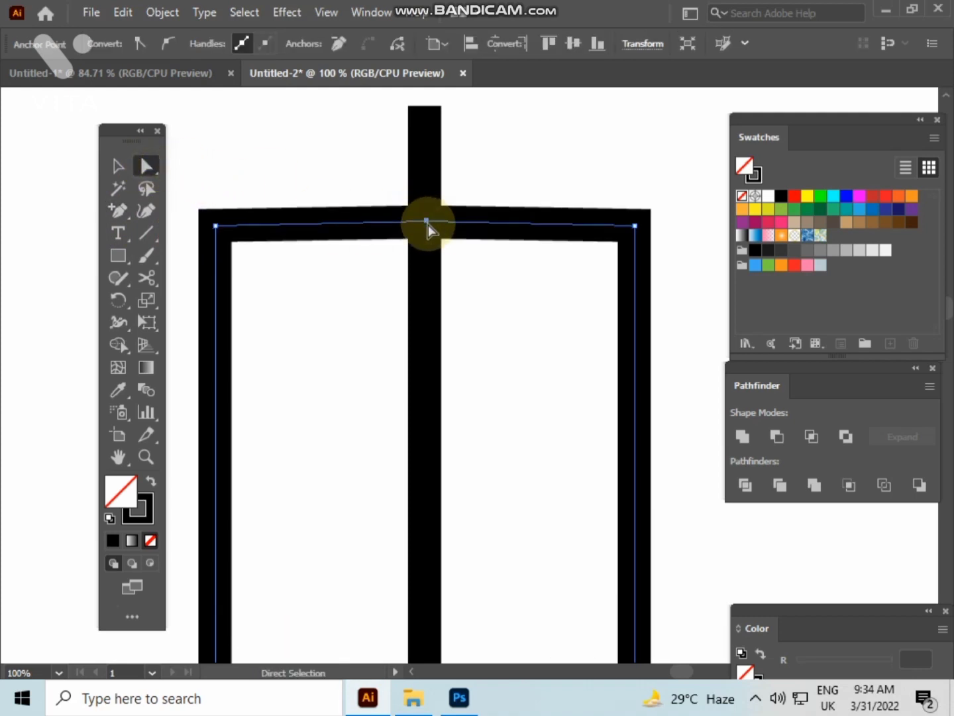
key(Up)
key(Up)
key(Up)
key(Up)
key(Up)
key(Up)
key(Up)
key(Up)
key(Up)
key(Up)
key(Up)
key(Up)
key(Up)
key(Up)
key(Up)
key(Up)
key(Up)
key(Up)
key(Up)
key(Up)
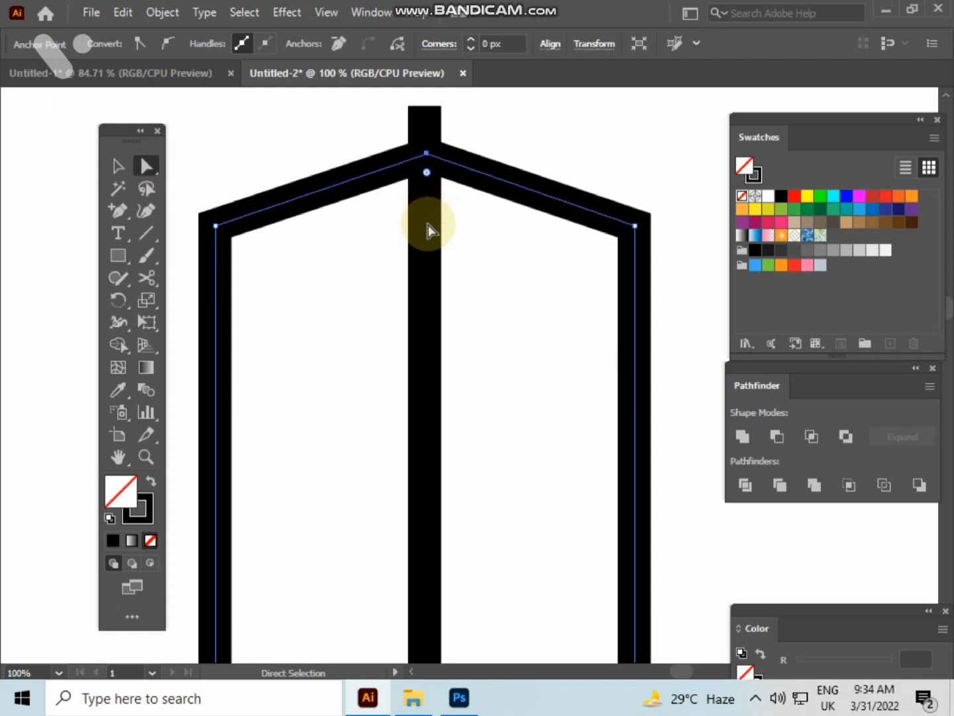
key(Up)
key(Up)
key(Up)
key(Up)
key(Up)
key(Up)
key(Up)
key(Up)
key(Up)
key(Up)
key(Up)
scroll(427, 224, up, 3)
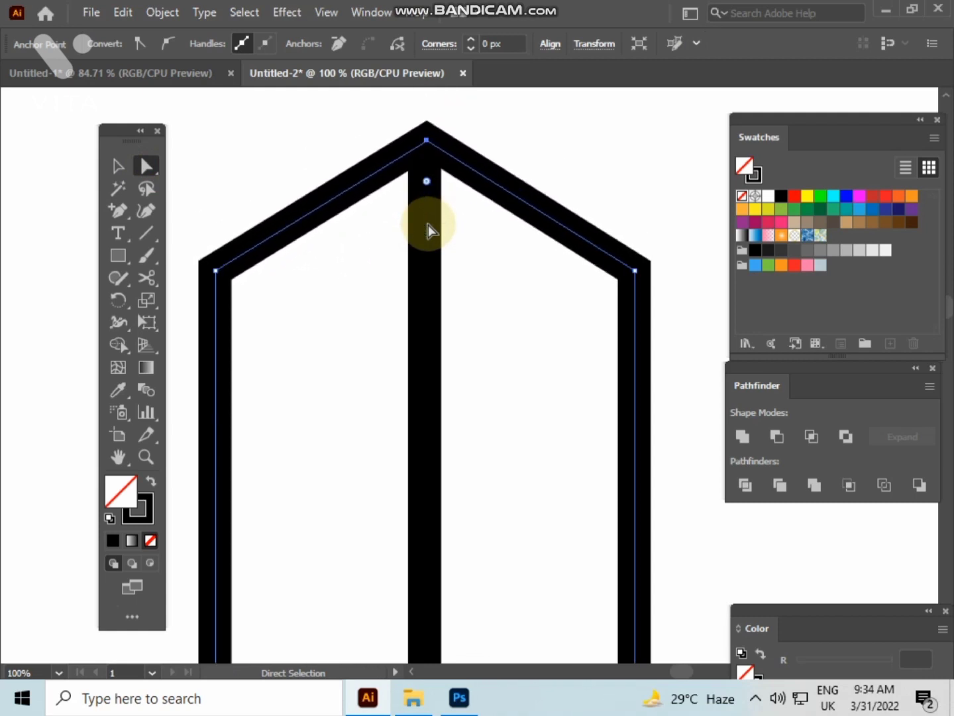
key(Up)
key(Up)
key(Up)
key(Up)
key(Up)
key(Up)
key(Up)
key(Up)
key(Up)
key(Up)
key(Up)
key(Up)
key(Up)
key(Up)
key(Up)
key(Up)
key(Up)
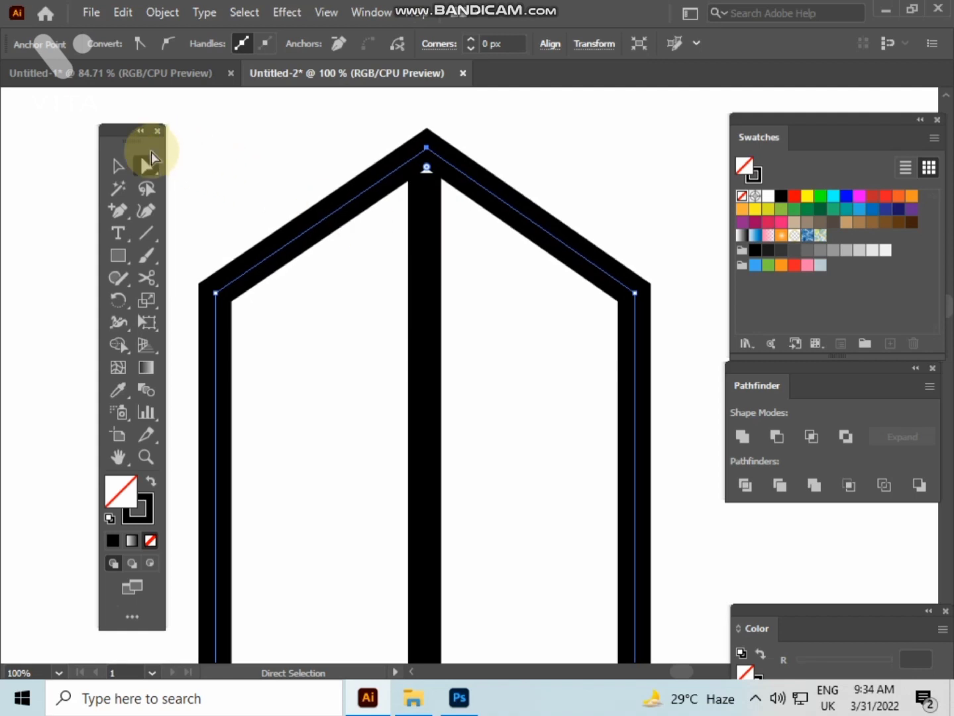
click(122, 163)
click(238, 99)
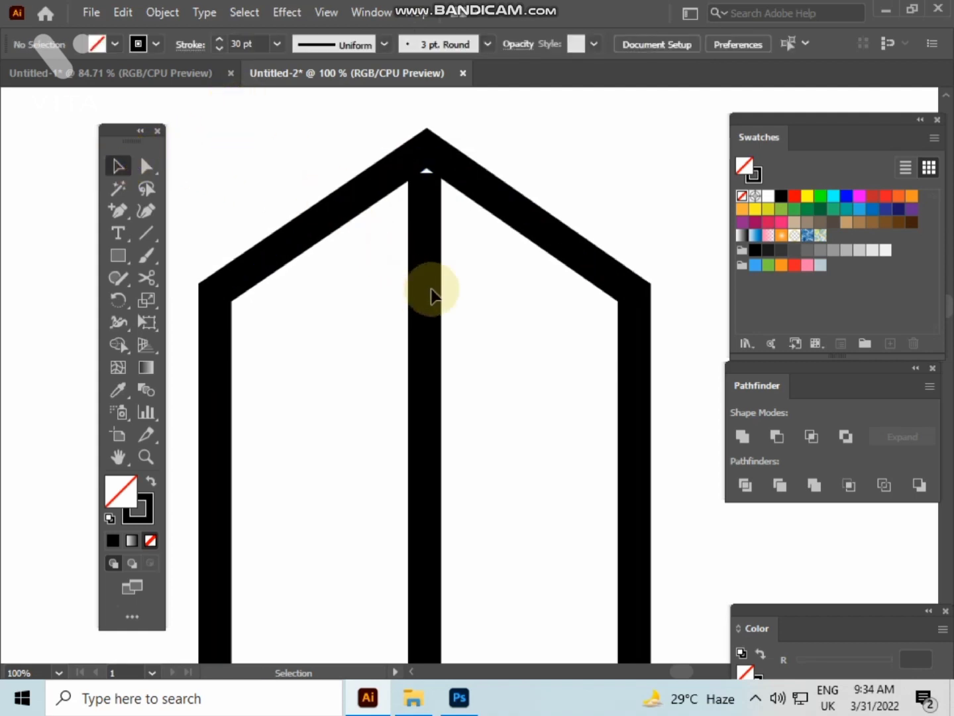
Nudge the vertical centre line up to close the small gap beneath the outline's pointed top
drag(464, 292, 410, 313)
key(Up)
key(Up)
key(Up)
key(Up)
key(Up)
key(Up)
key(Up)
key(Up)
key(Up)
key(Up)
key(Up)
key(Up)
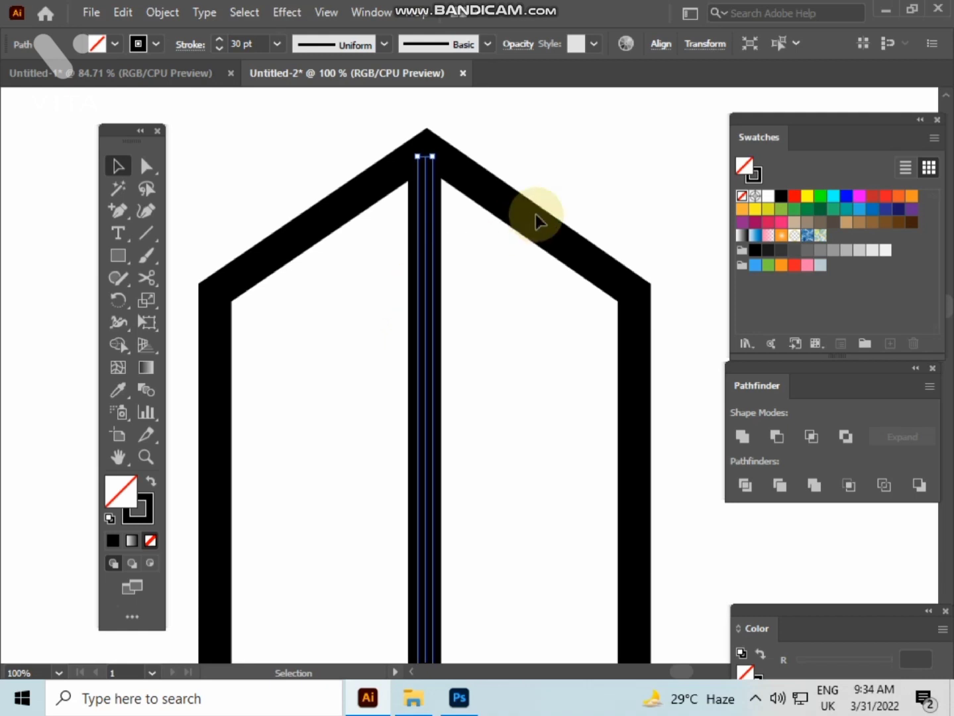
click(623, 111)
drag(132, 212, 175, 209)
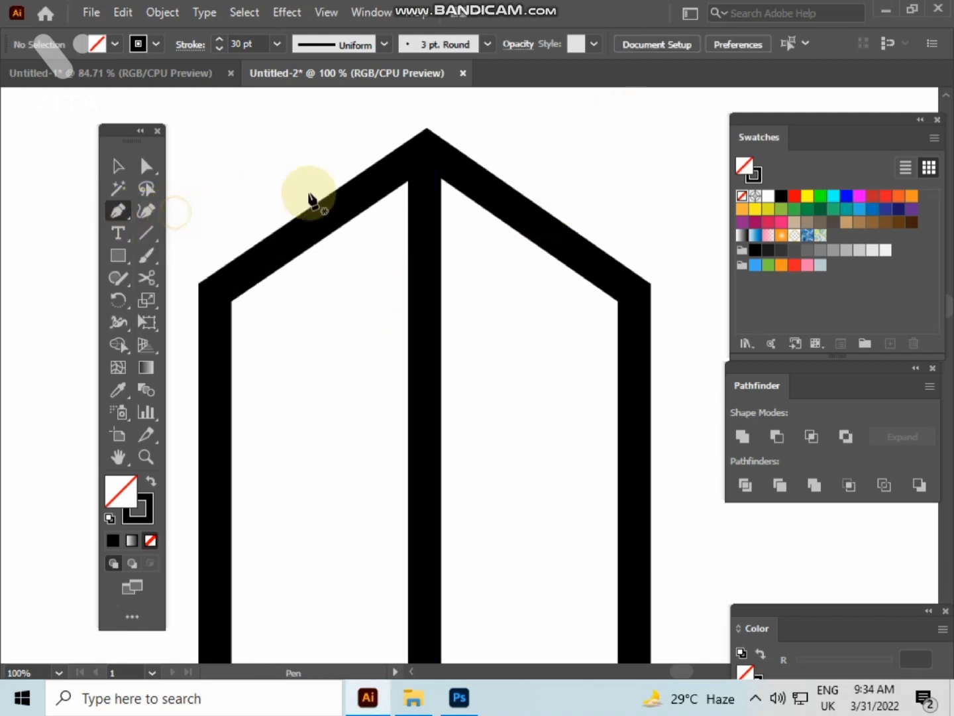
click(425, 158)
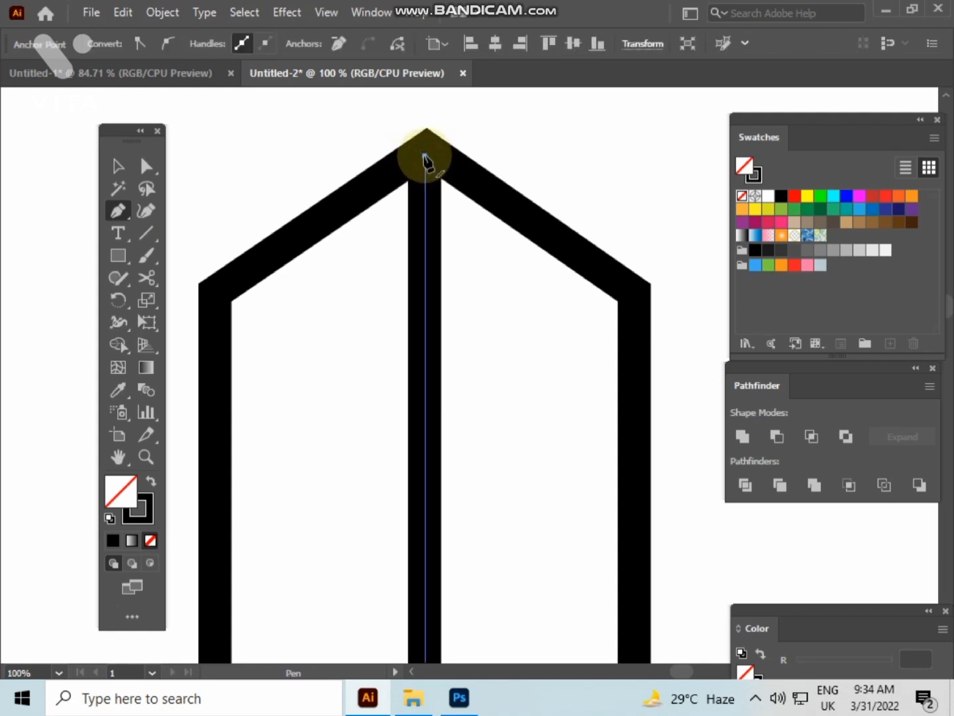
click(113, 168)
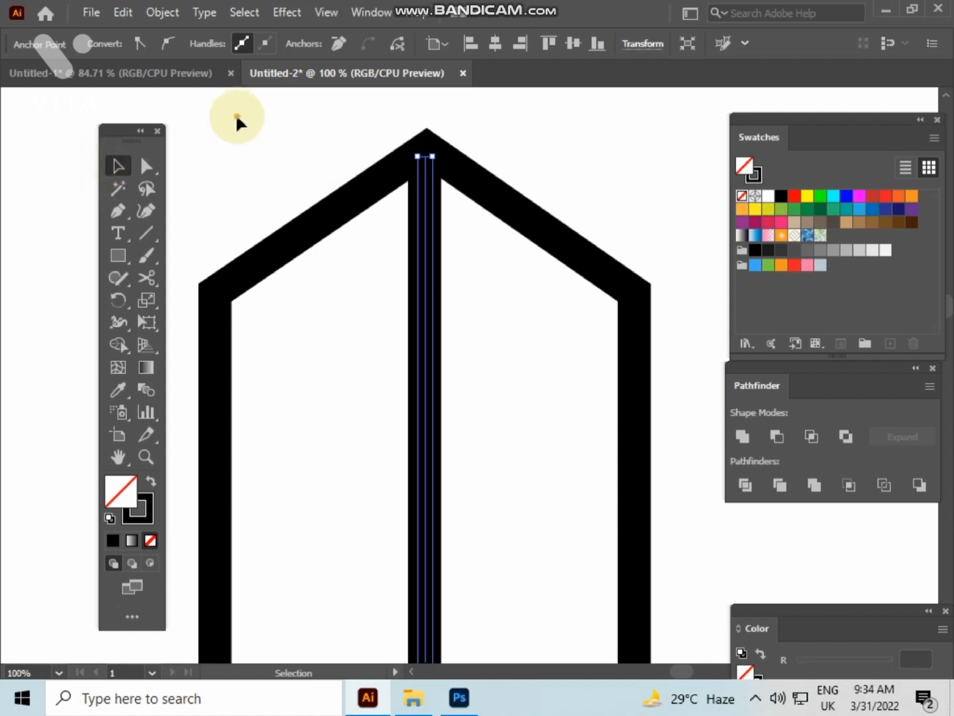
click(236, 113)
Draw a straight sloped line with the Pen tool from the tower's apex to its left shoulder corner
click(117, 211)
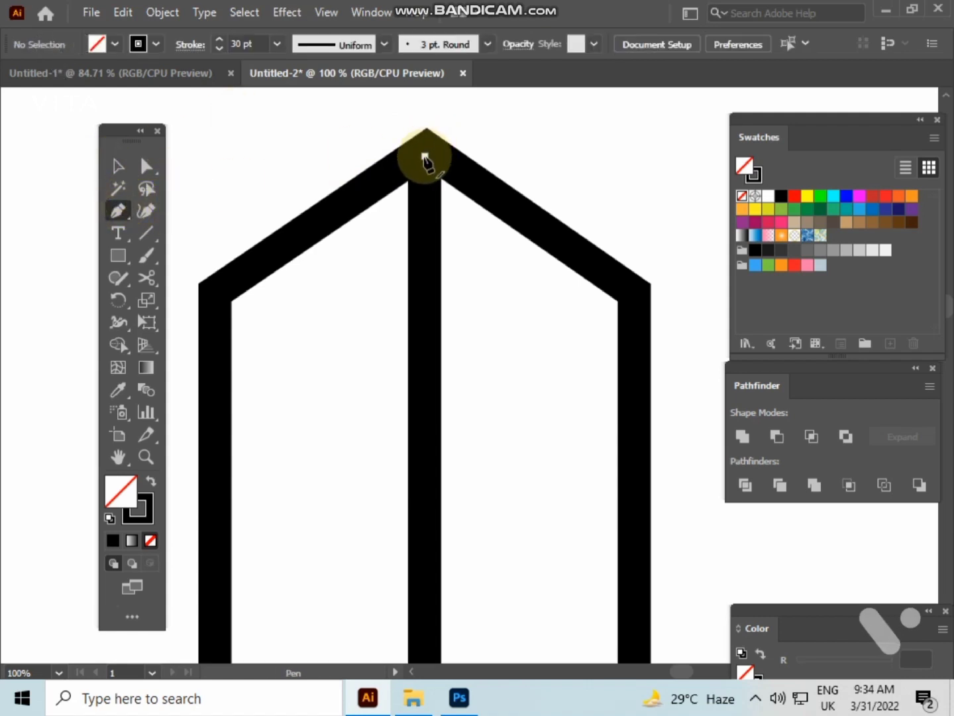
click(432, 156)
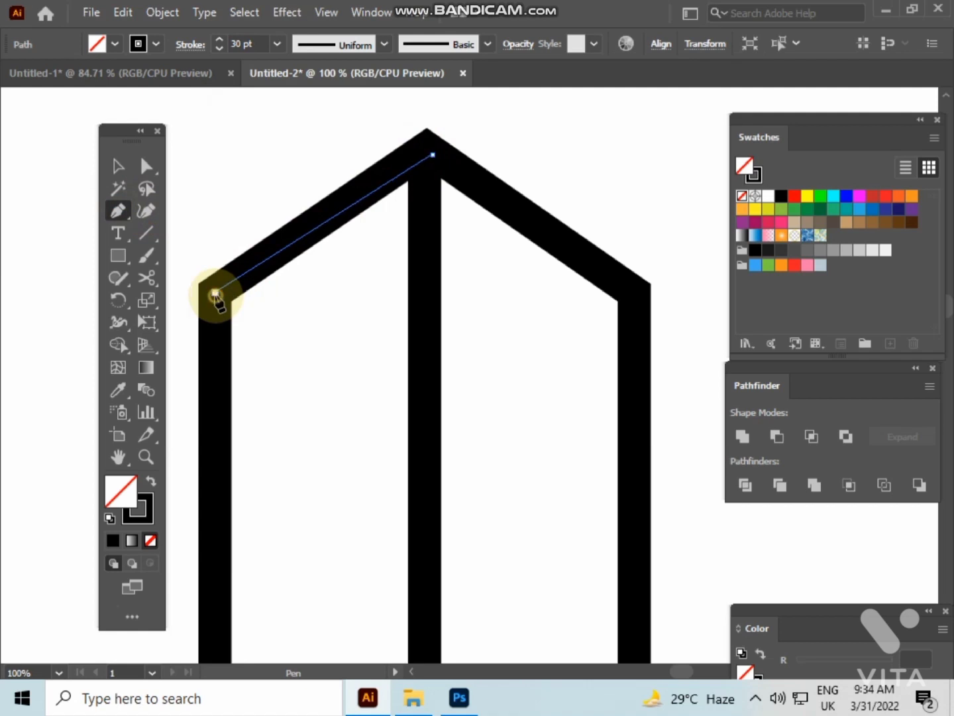
click(215, 292)
click(120, 167)
click(183, 135)
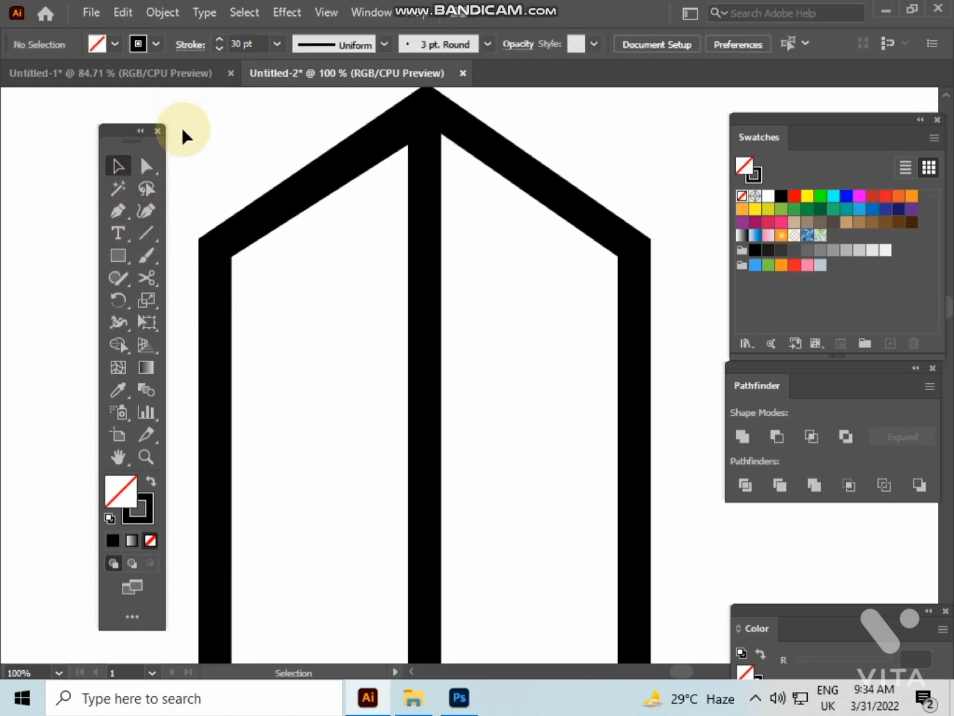
Duplicate the sloped line straight down inside the tower's left half and repeat the copy at equal spacing
drag(338, 179, 346, 313)
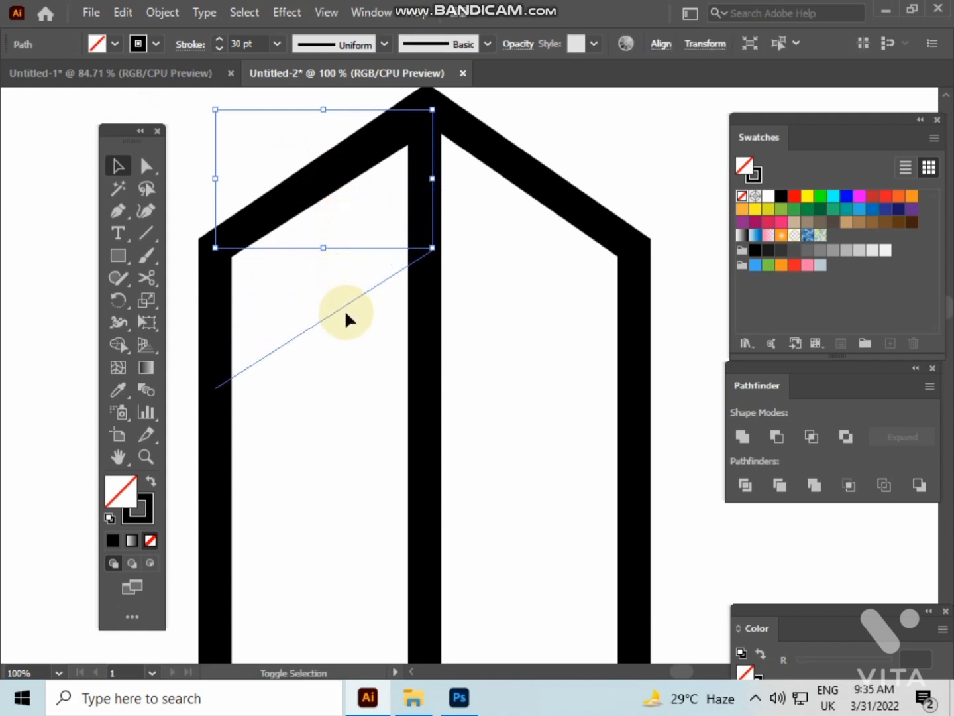
key(ctrl+d)
key(ctrl+d)
key(ctrl+d)
scroll(345, 314, down, 5)
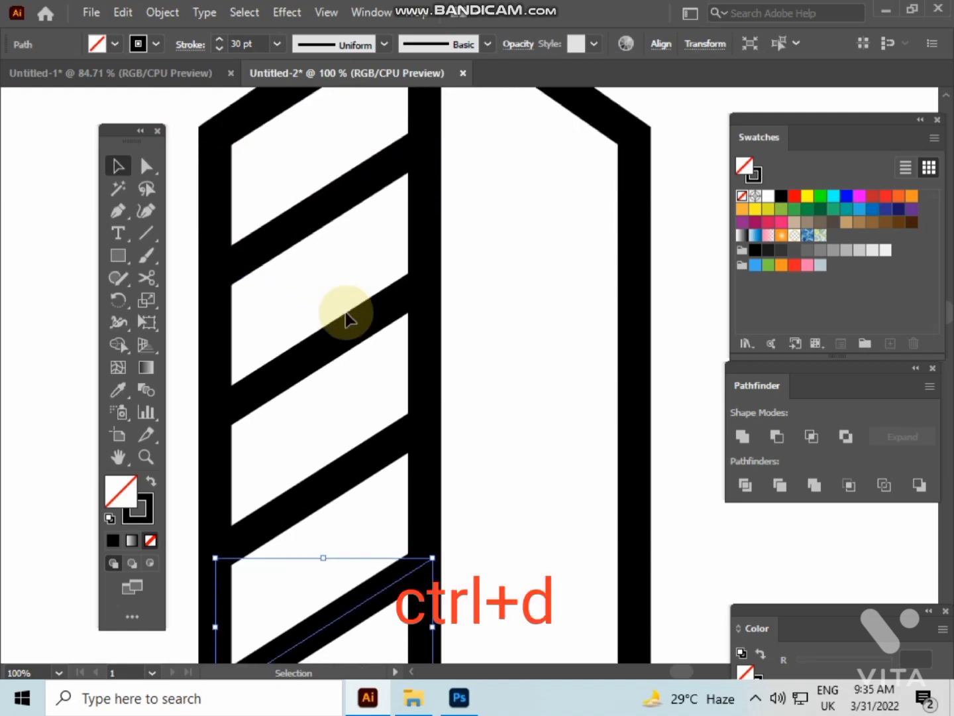
key(ctrl+s)
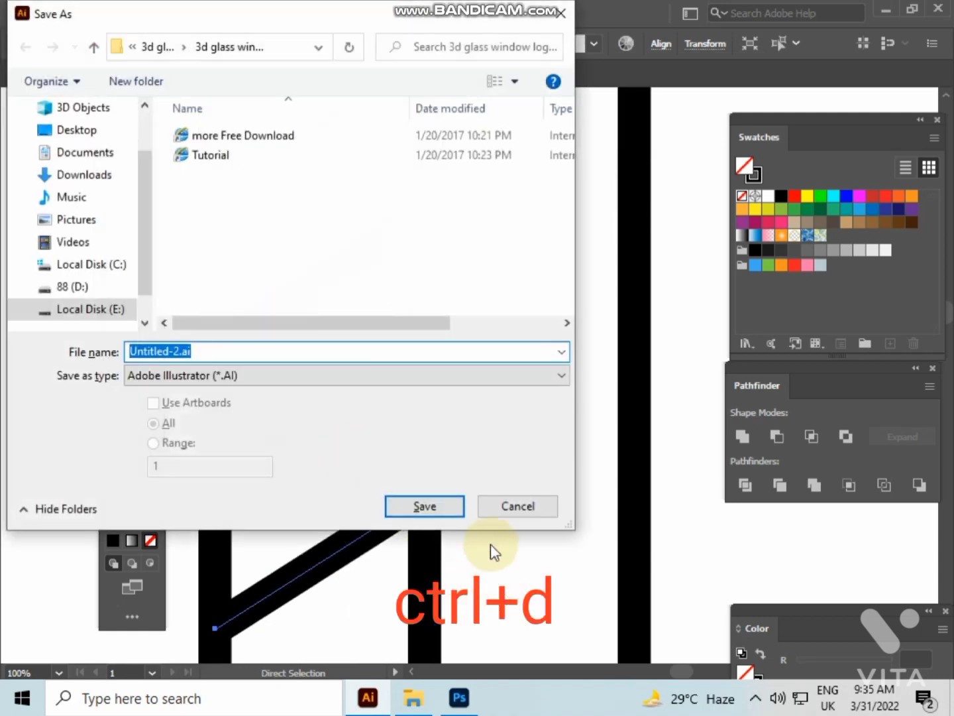
click(517, 505)
key(ctrl+d)
key(ctrl+d)
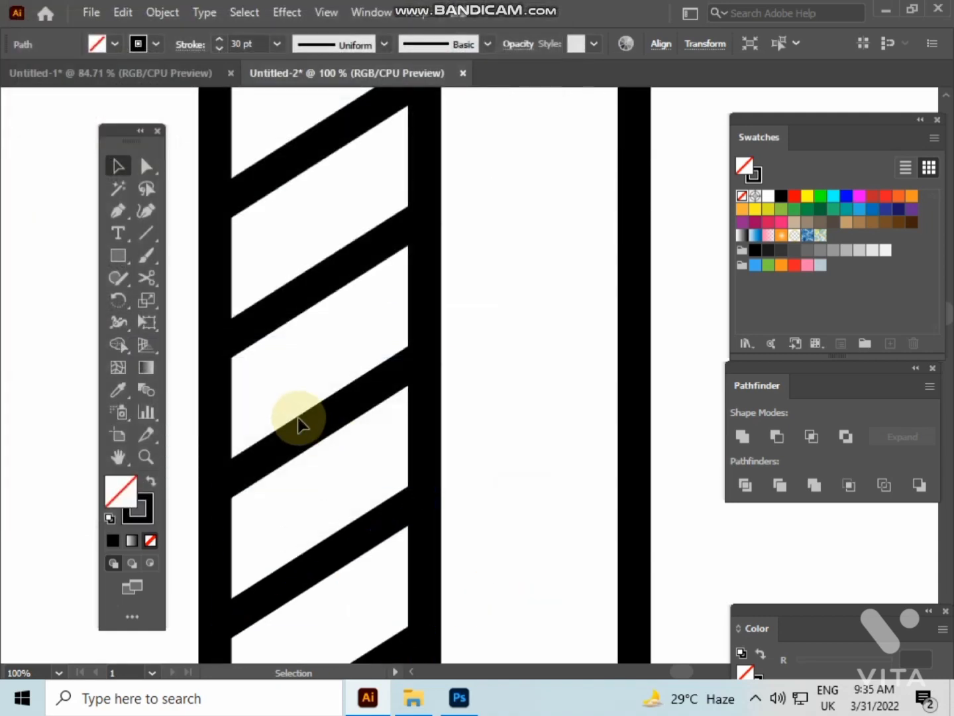
Add further evenly spaced copies of the sloped line until the stripes reach down to the mountain peaks
scroll(300, 420, down, 7)
key(a)
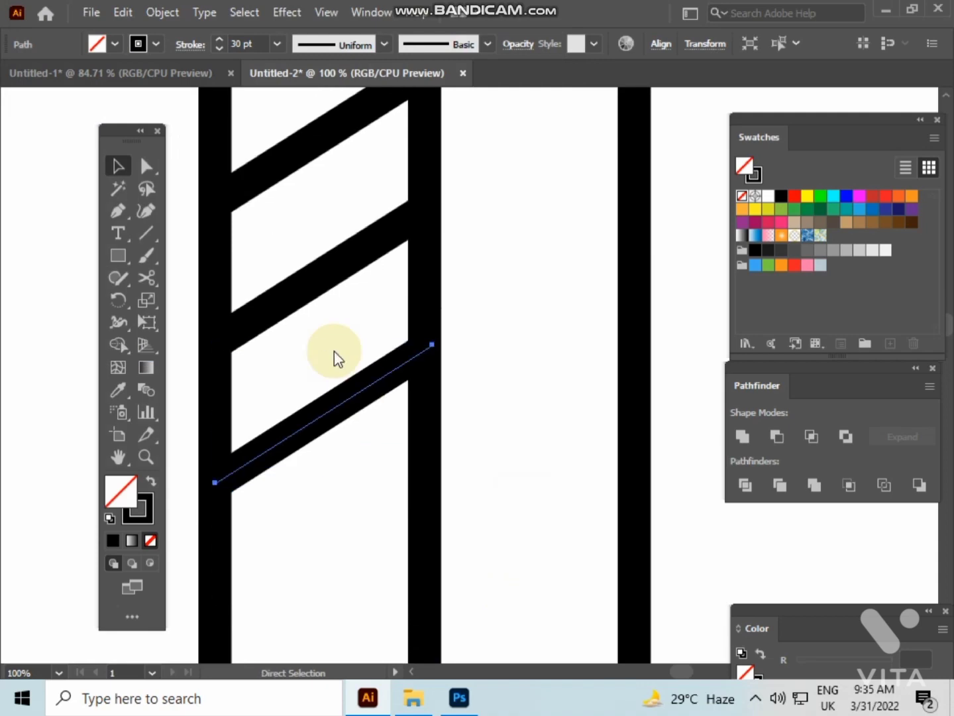
key(ctrl+s)
click(519, 506)
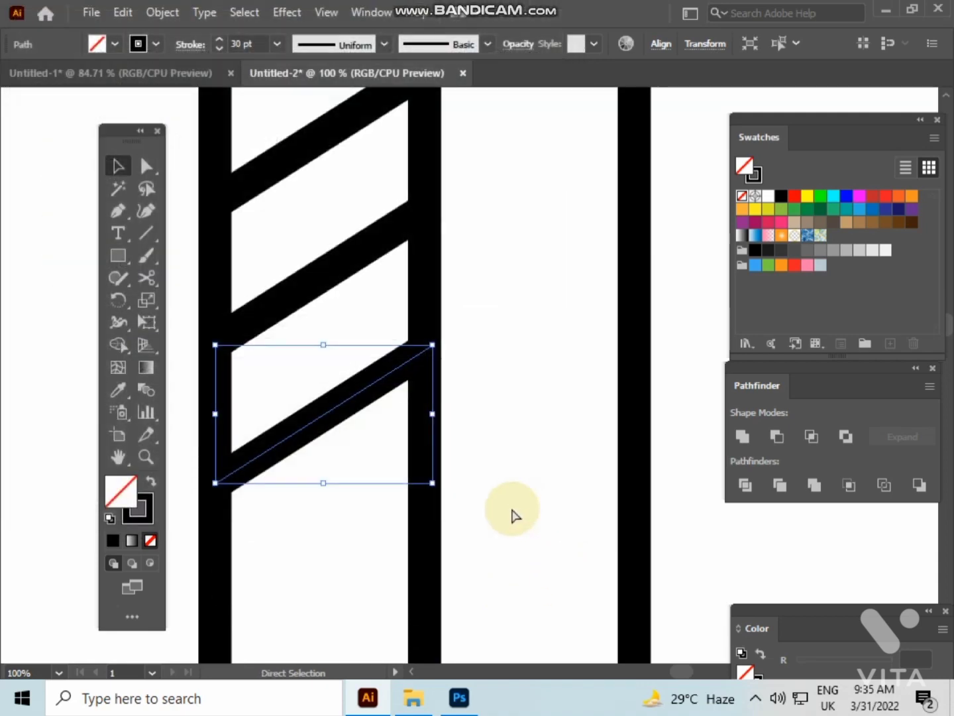
drag(428, 355, 426, 492)
scroll(424, 487, down, 4)
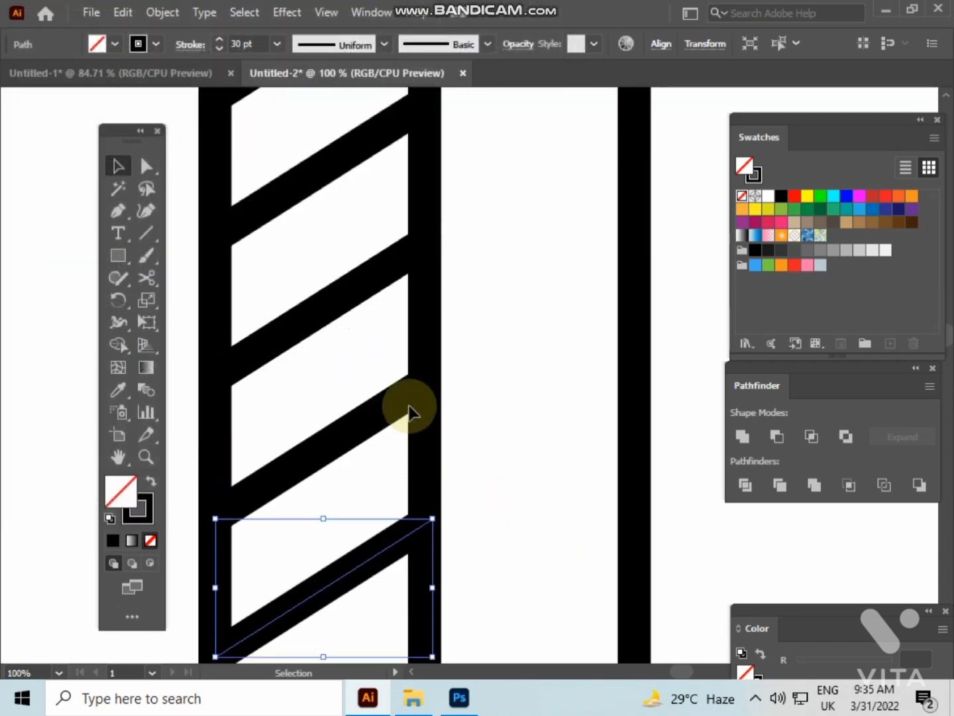
scroll(408, 407, down, 4)
key(ctrl+d)
key(ctrl+d)
scroll(410, 405, down, 3)
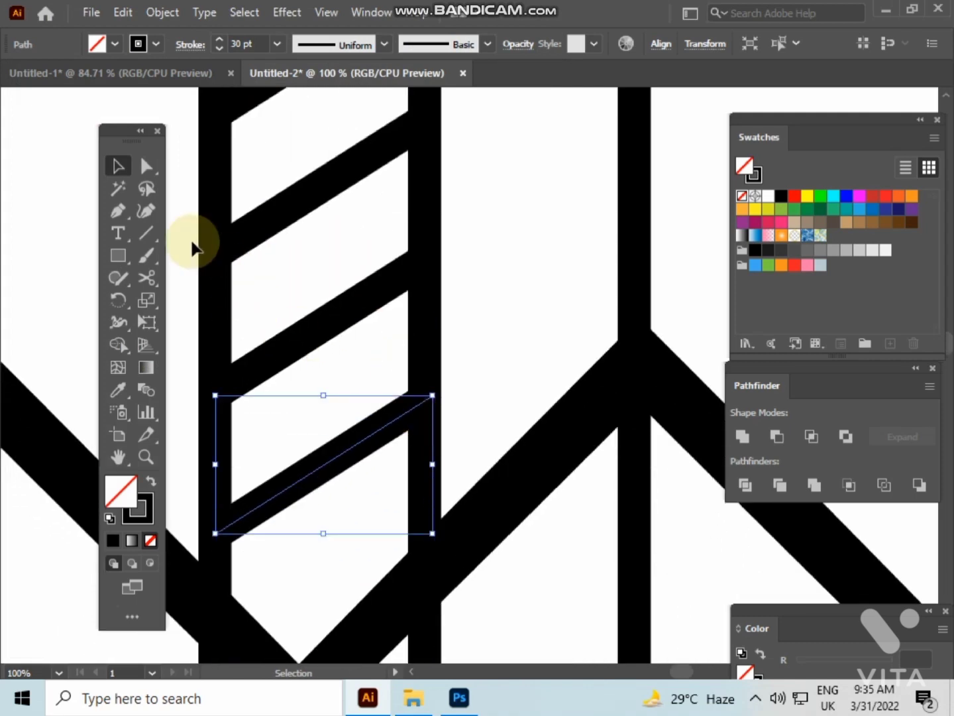
click(80, 114)
scroll(245, 188, down, 4)
drag(341, 220, 513, 417)
scroll(494, 346, down, 1)
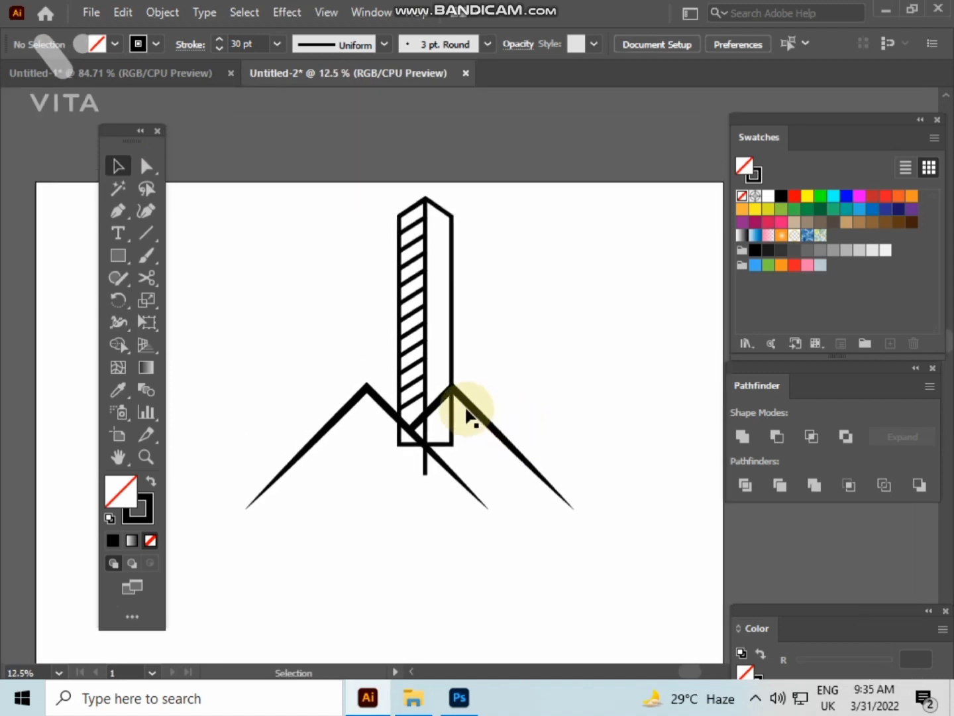
scroll(415, 400, up, 1)
scroll(416, 404, up, 1)
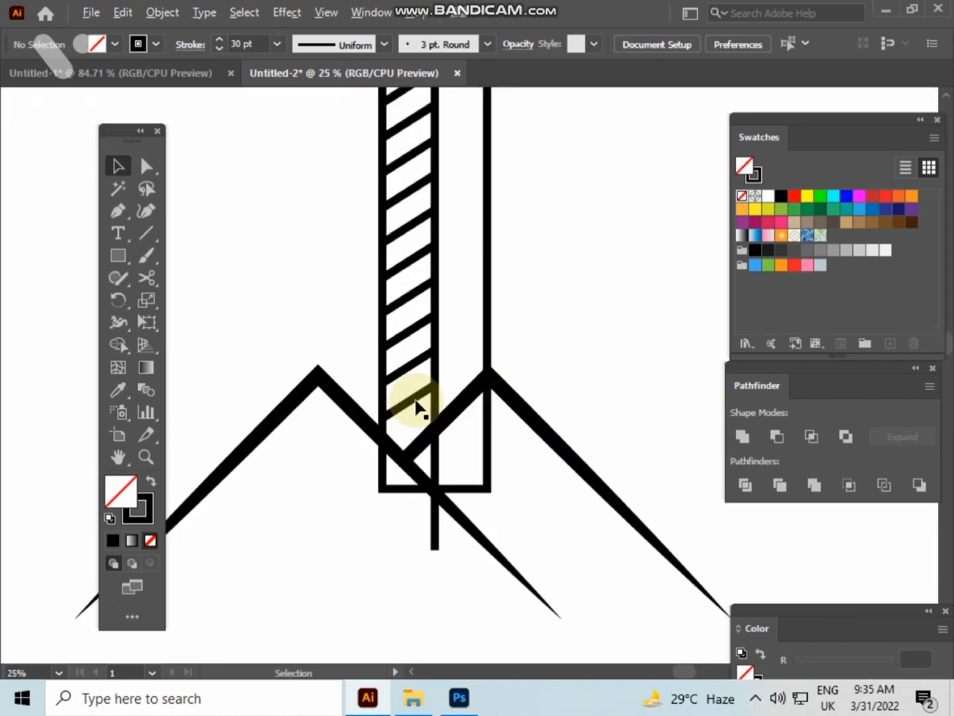
drag(415, 403, 422, 524)
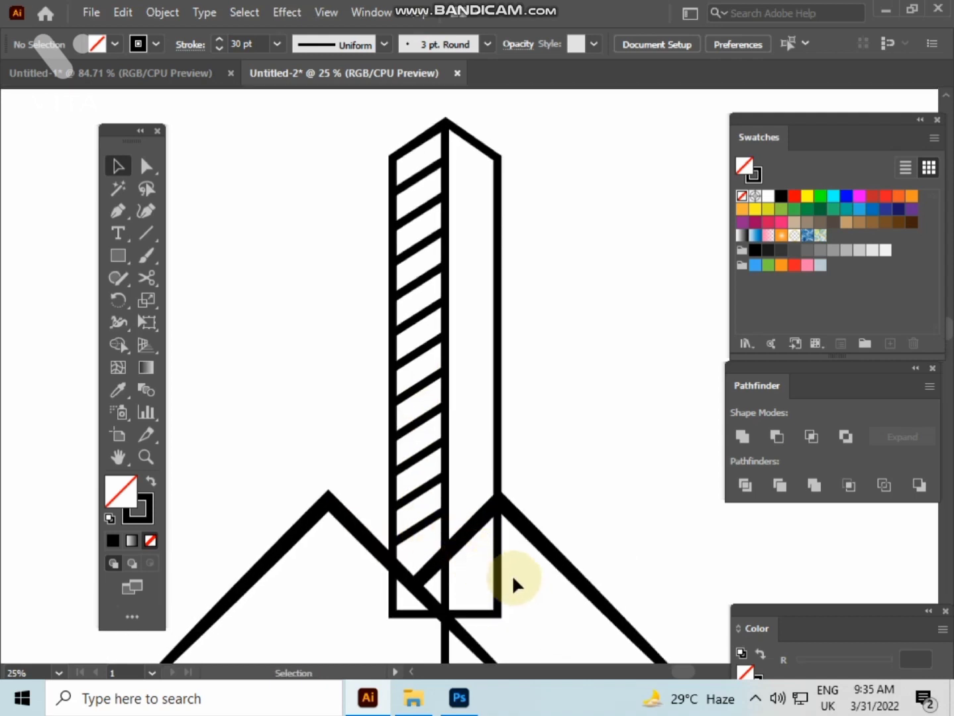
scroll(512, 574, down, 1)
drag(518, 562, 360, 633)
click(359, 634)
scroll(345, 265, up, 1)
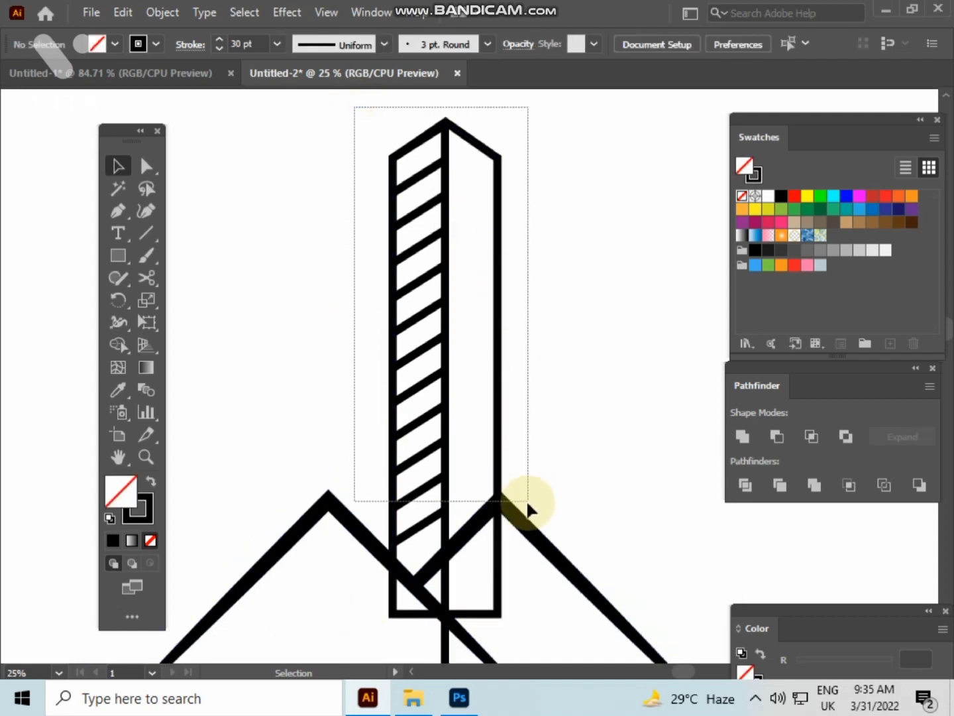
drag(526, 498, 519, 476)
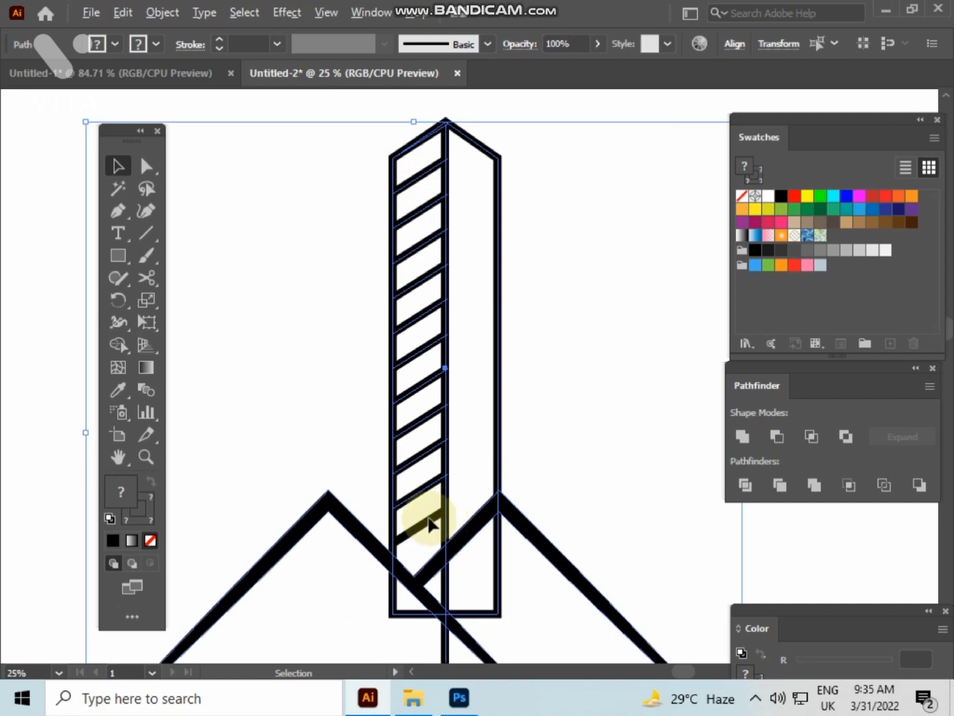
click(429, 522)
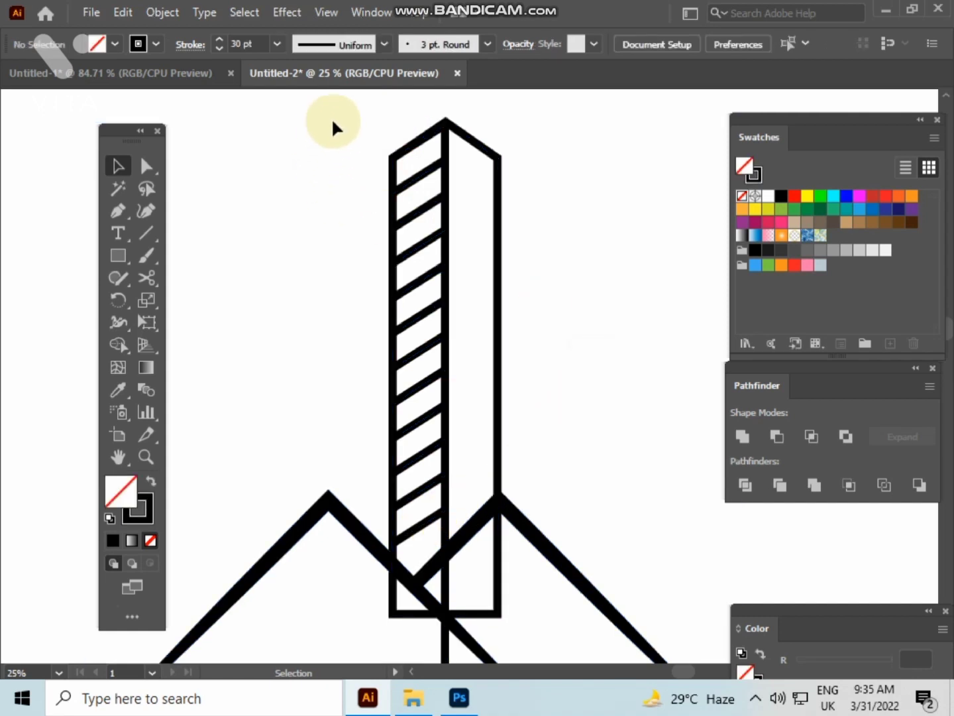
Expand the fill and stroke of the tower outline, centre line and stripes, and unite them into one shape
drag(337, 120, 524, 439)
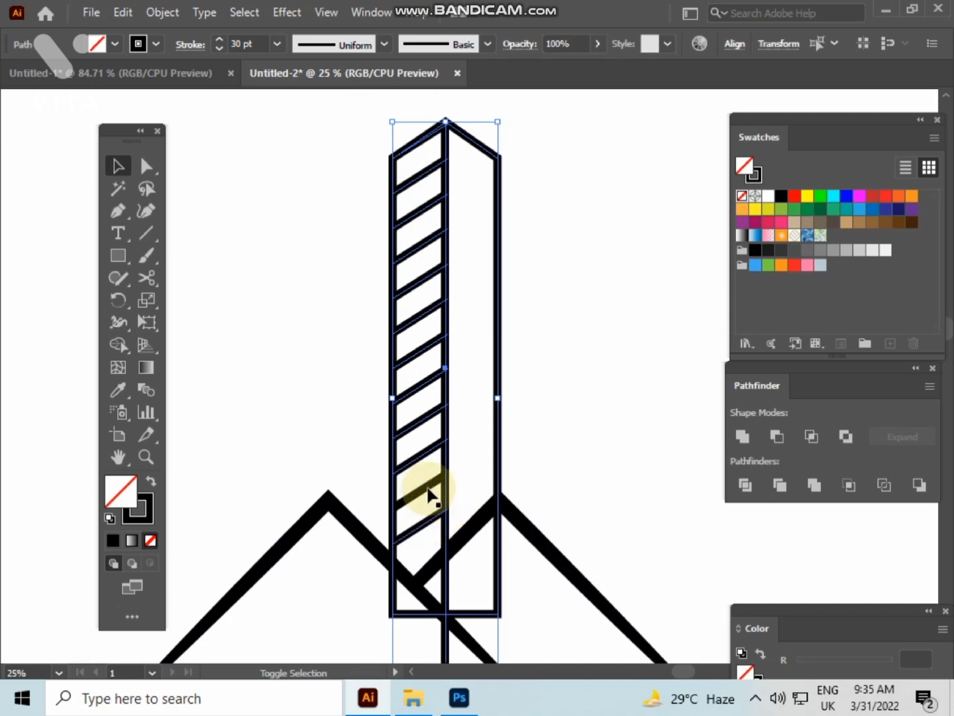
click(155, 13)
click(247, 224)
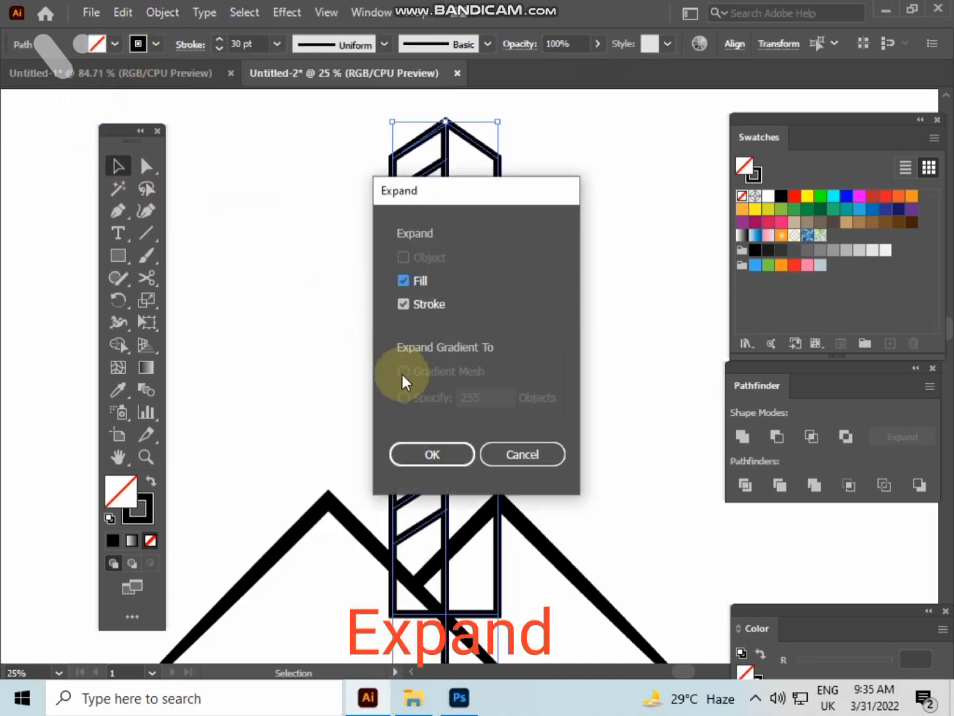
click(421, 454)
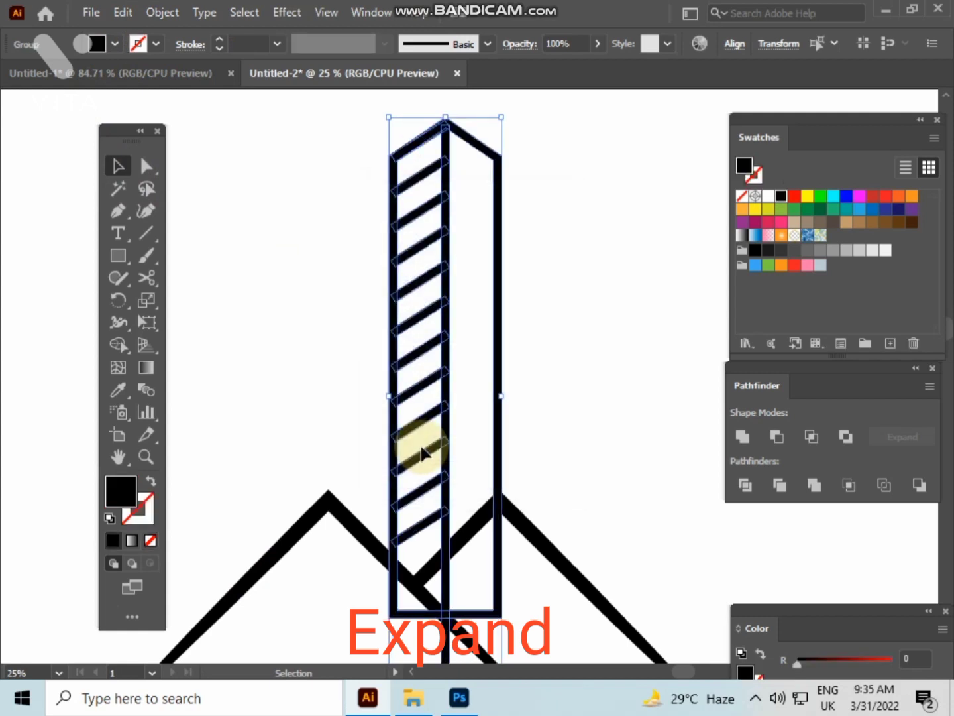
click(740, 433)
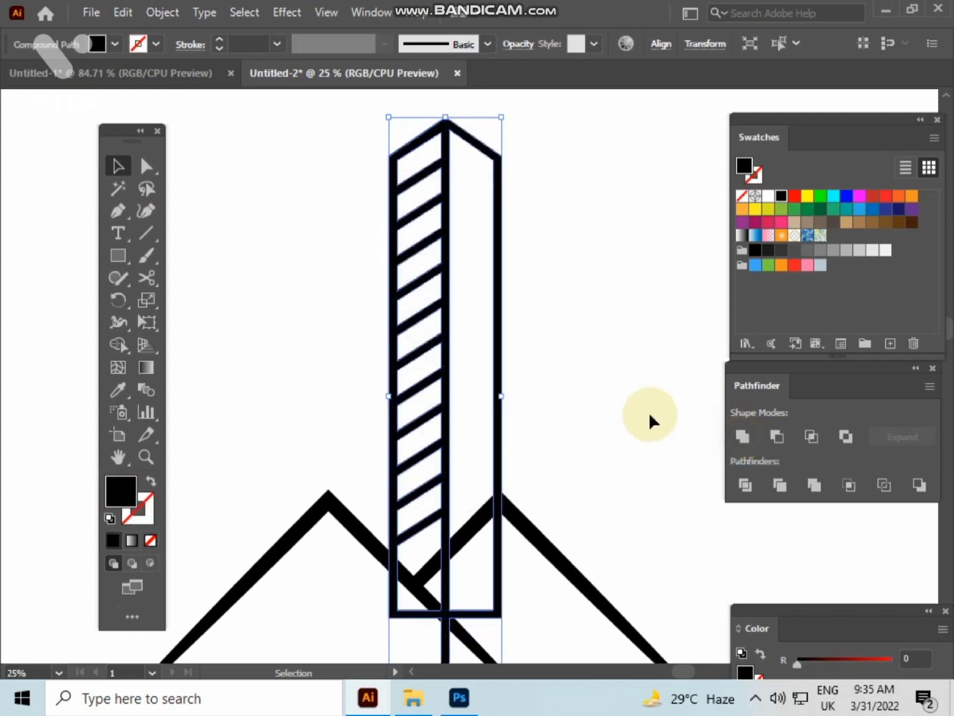
click(625, 399)
Place a copy of the tower to its right and lower down, overlapping the original's right edge
scroll(626, 398, down, 1)
scroll(625, 398, down, 1)
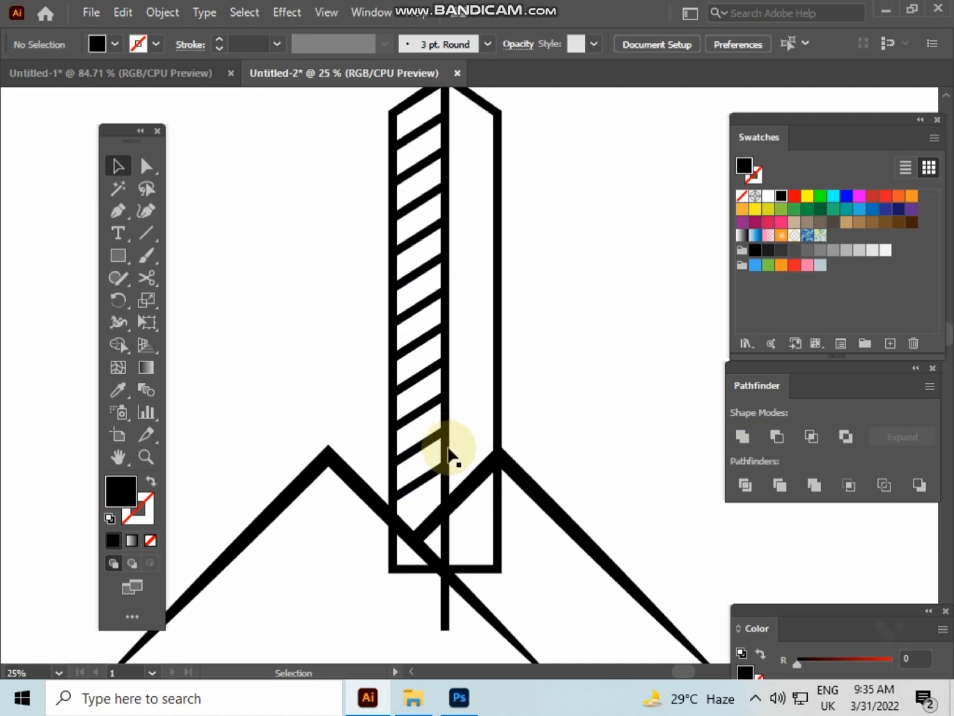
drag(442, 401, 546, 486)
key(ctrl+f)
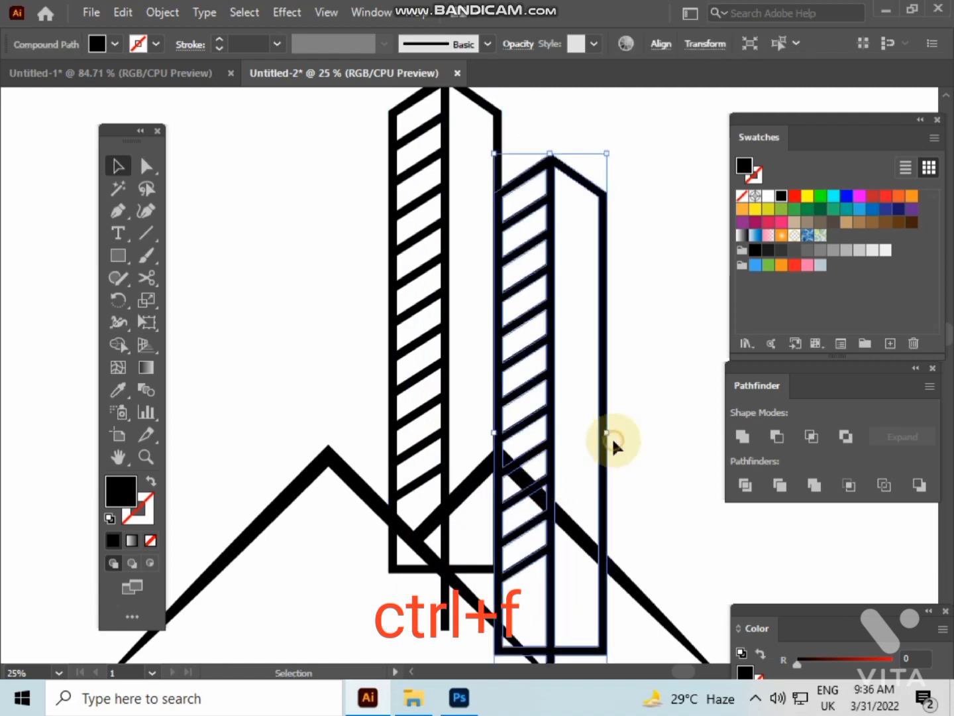
click(653, 442)
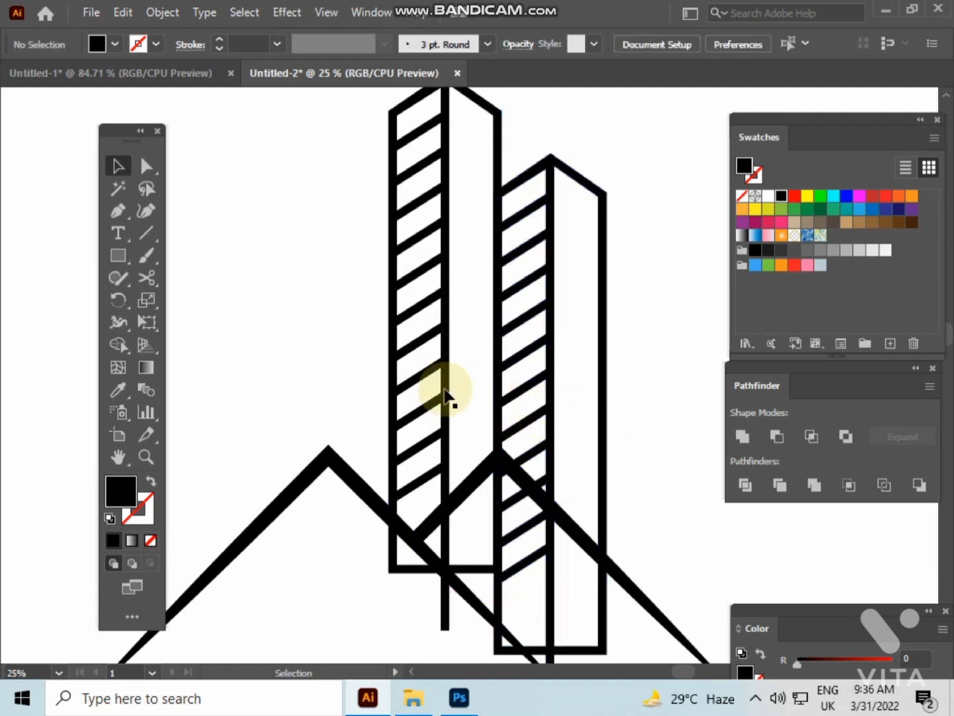
Place another lower copy of the tower on the left and adjust its right edge to overlap the middle tower's left edge
drag(445, 397, 337, 438)
click(219, 171)
scroll(355, 150, up, 3)
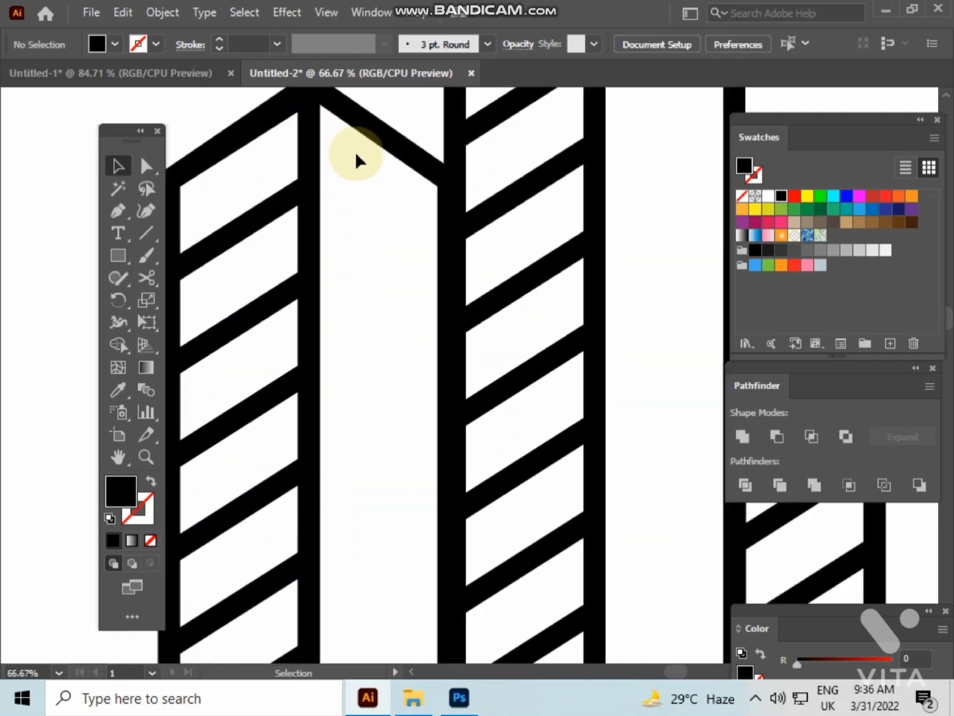
click(394, 147)
drag(394, 146, 399, 149)
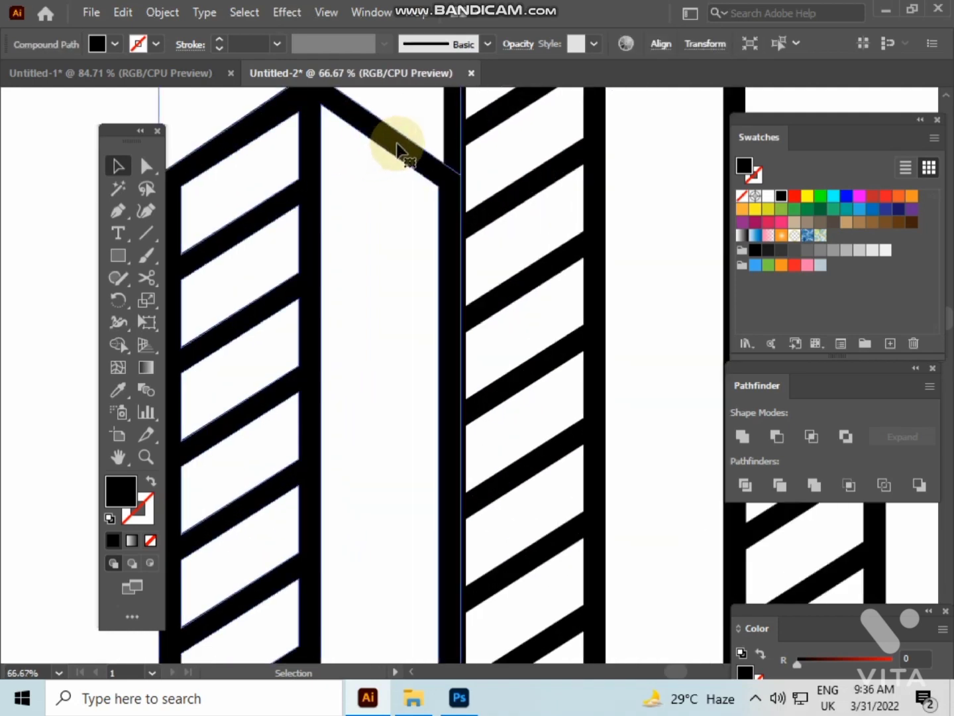
click(635, 232)
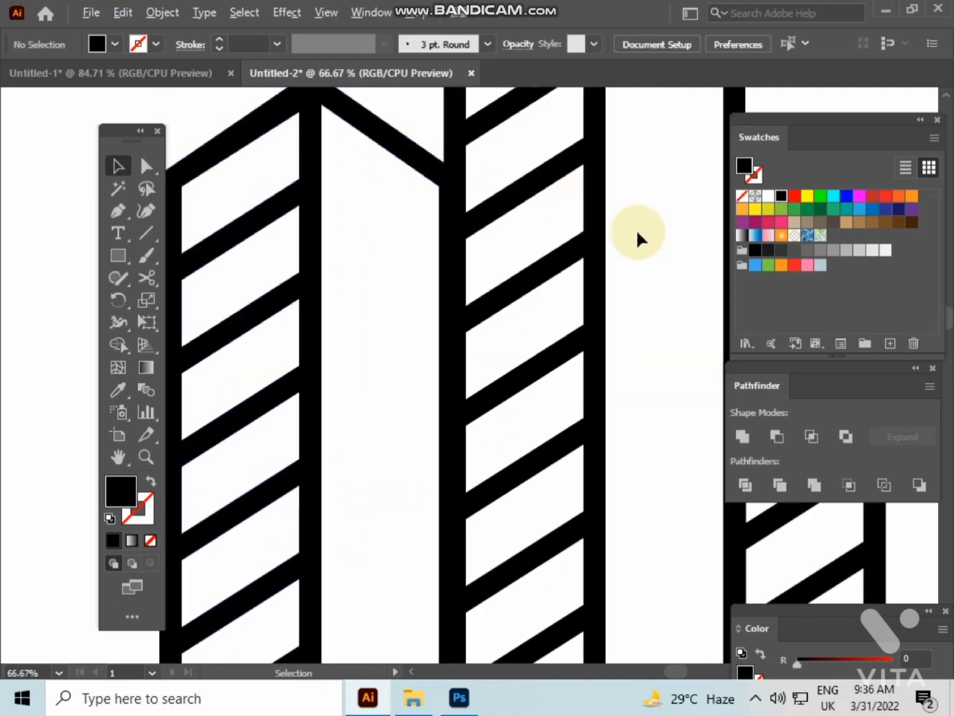
Offset the path of the two mountain peaks outward by at least 22 px with miter joins
scroll(636, 232, down, 3)
mouse_move(621, 204)
mouse_down()
mouse_move(510, 133)
mouse_move(464, 129)
mouse_up()
scroll(513, 135, down, 1)
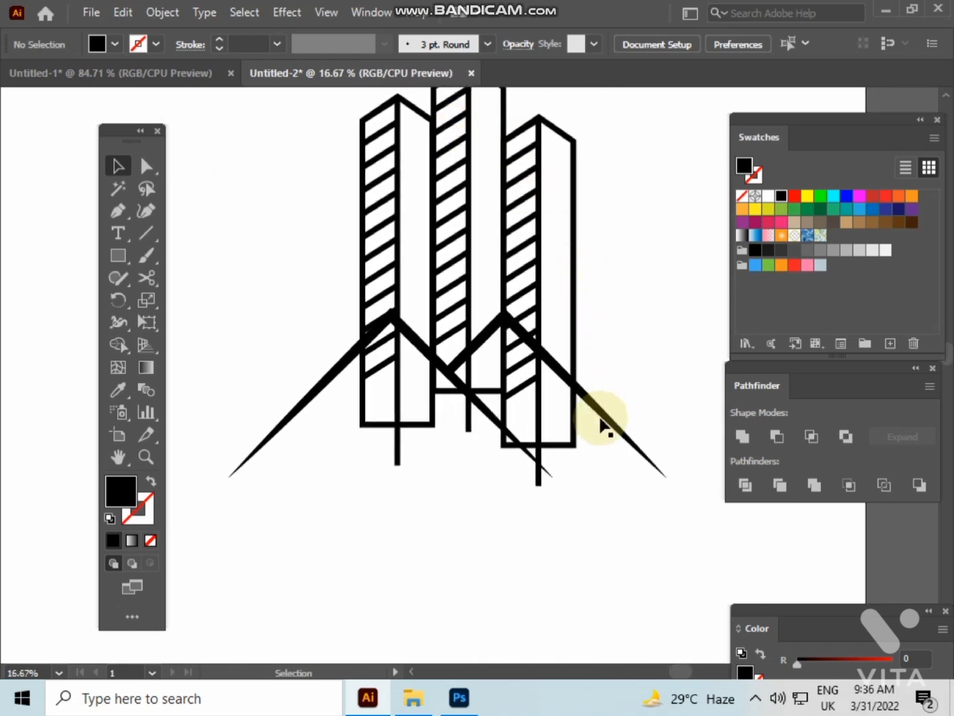
drag(626, 396, 605, 473)
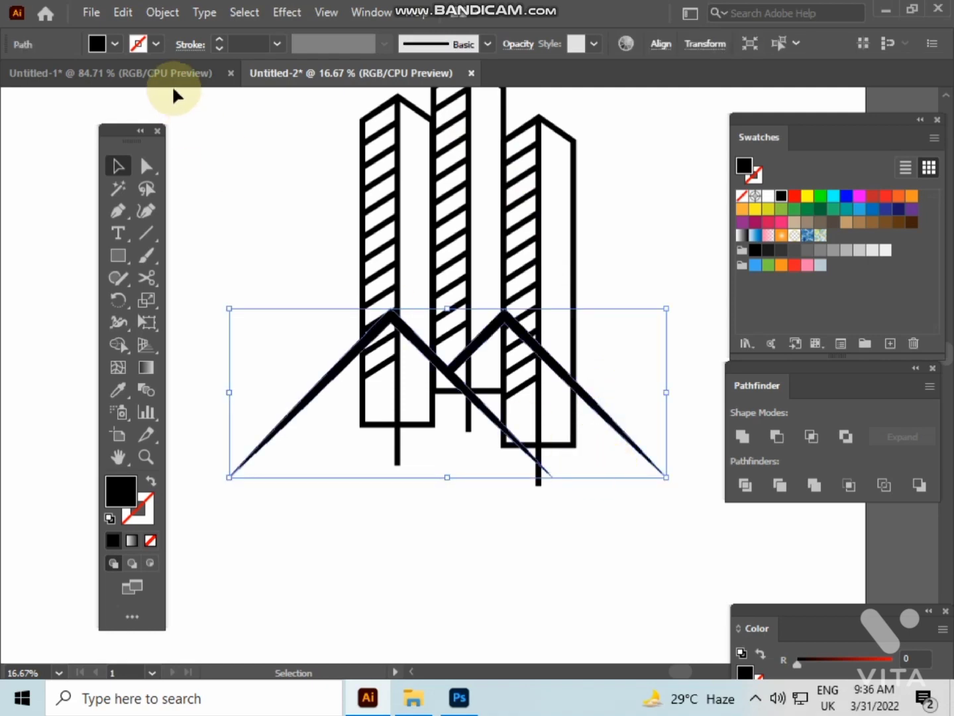
click(162, 14)
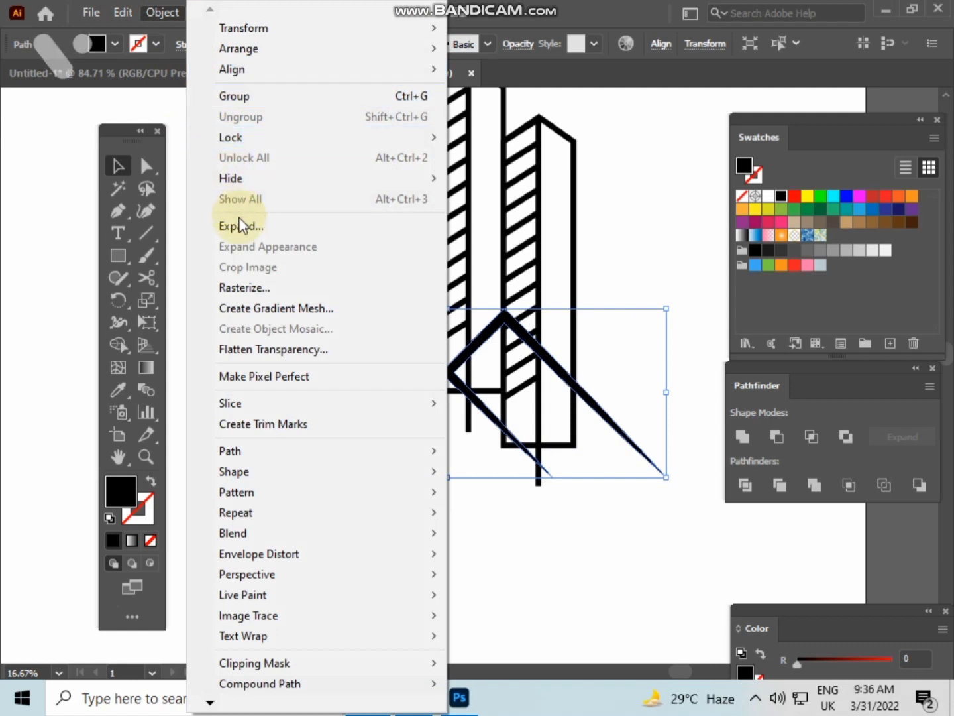
mouse_move(255, 450)
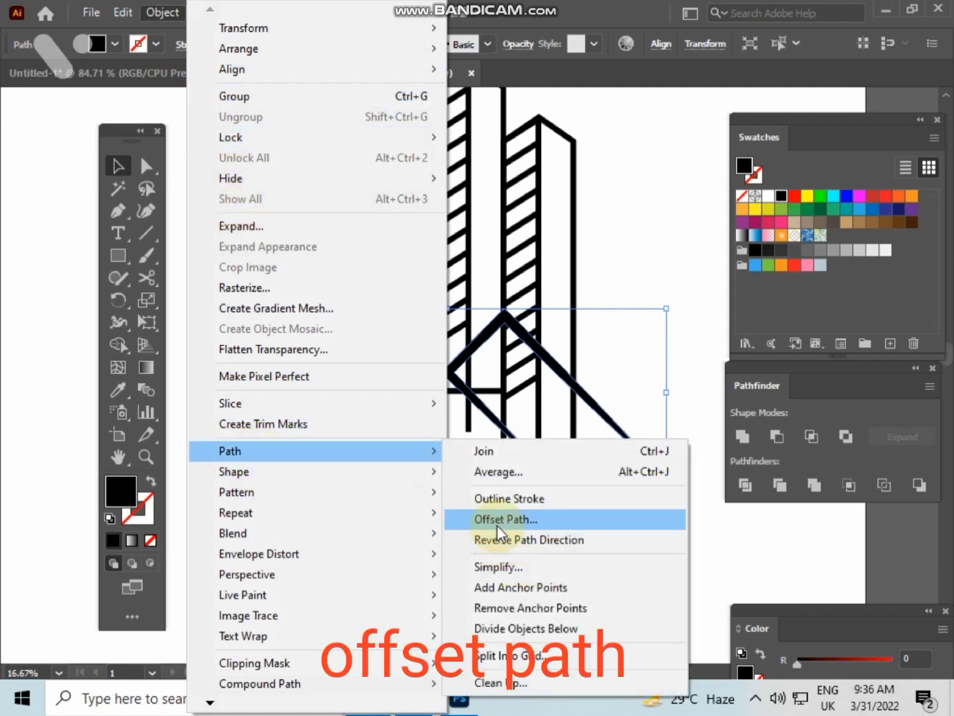
click(496, 520)
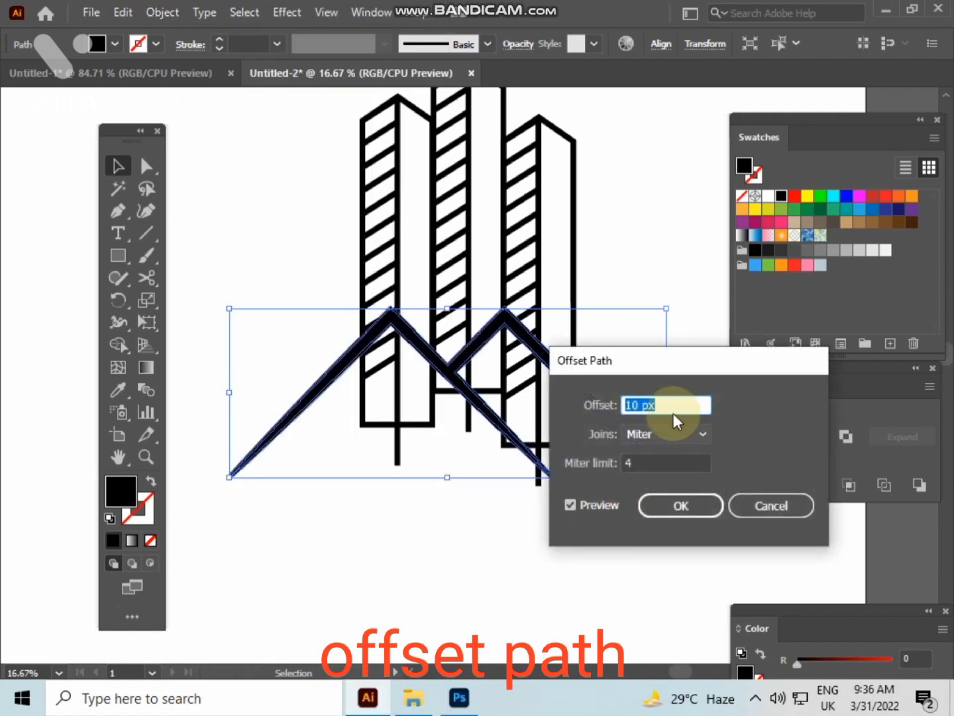
scroll(674, 407, up, 5)
scroll(673, 406, up, 4)
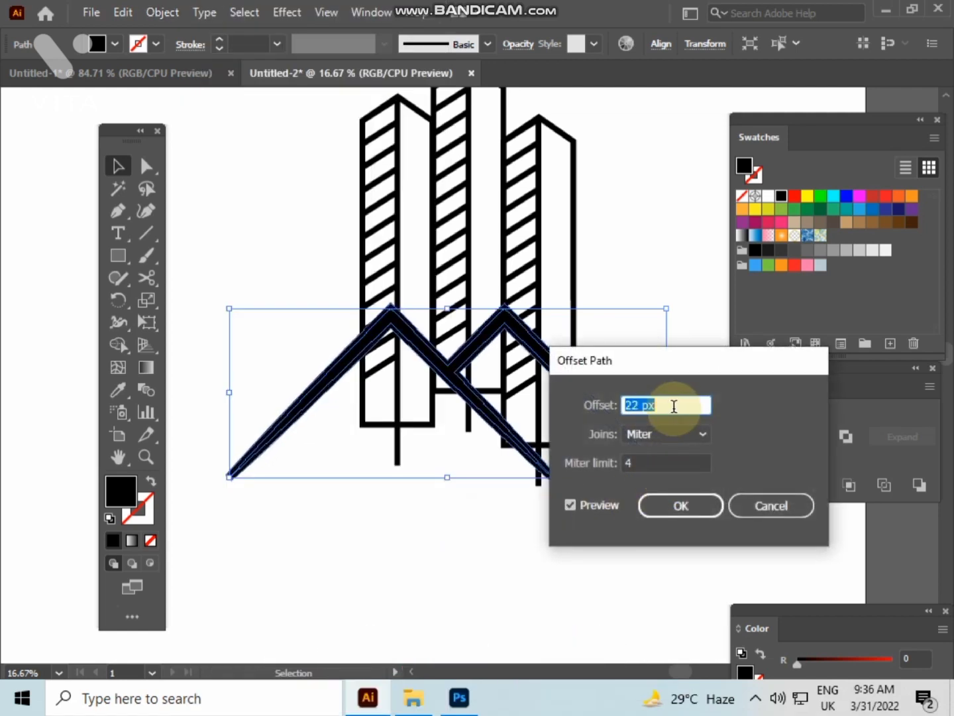
click(670, 488)
Give the offset peaks shape a blue outline with no fill
click(846, 196)
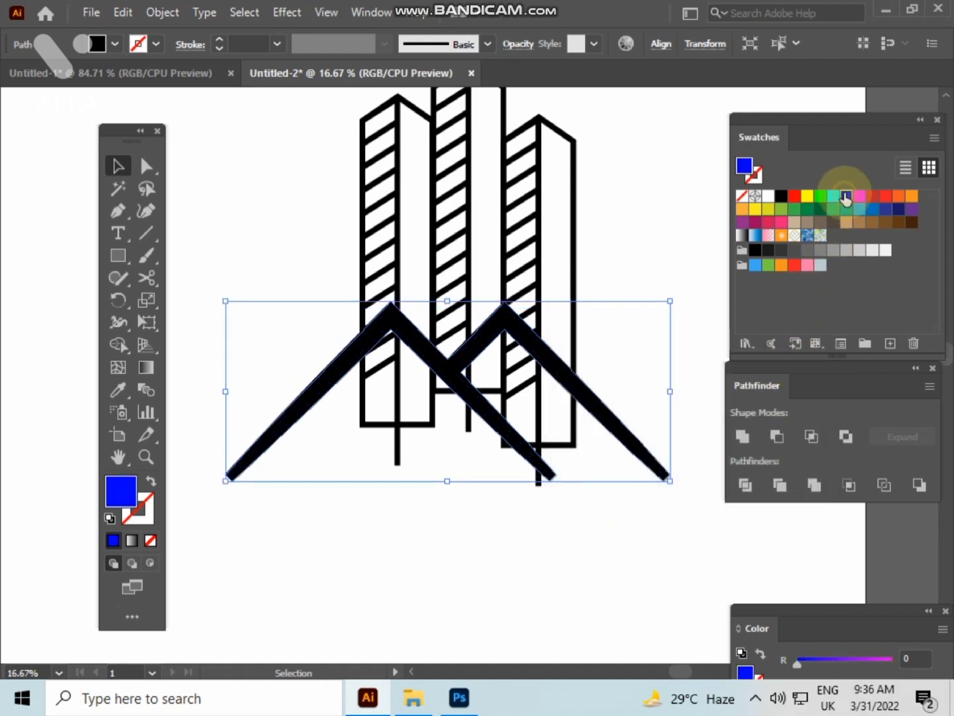
click(151, 484)
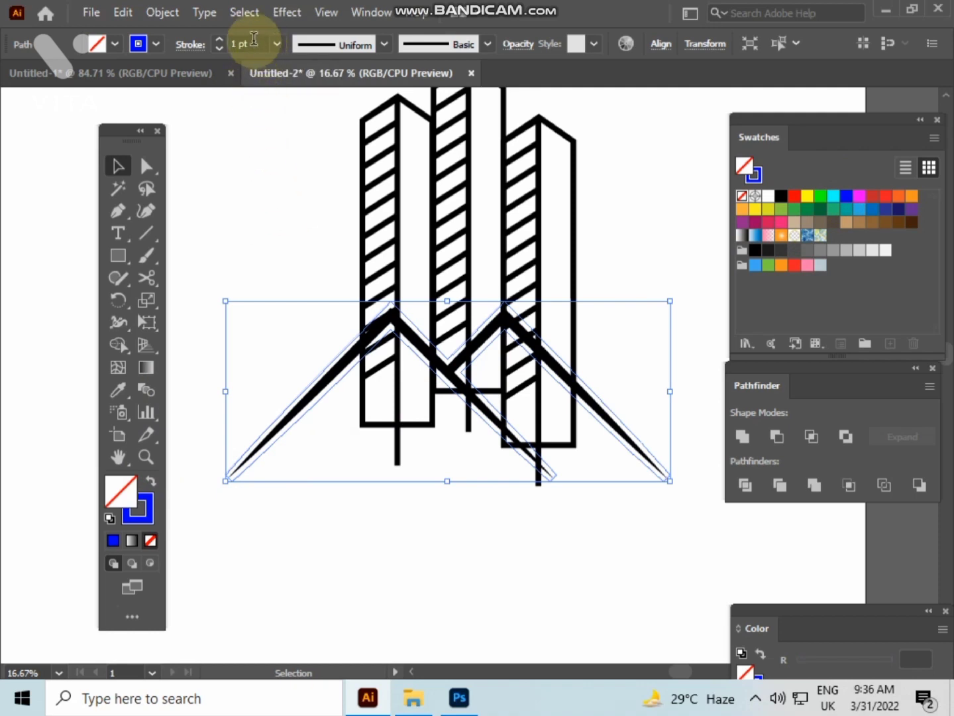
Set the stroke weight of the offset outline around the peaks to 24 pt
click(262, 223)
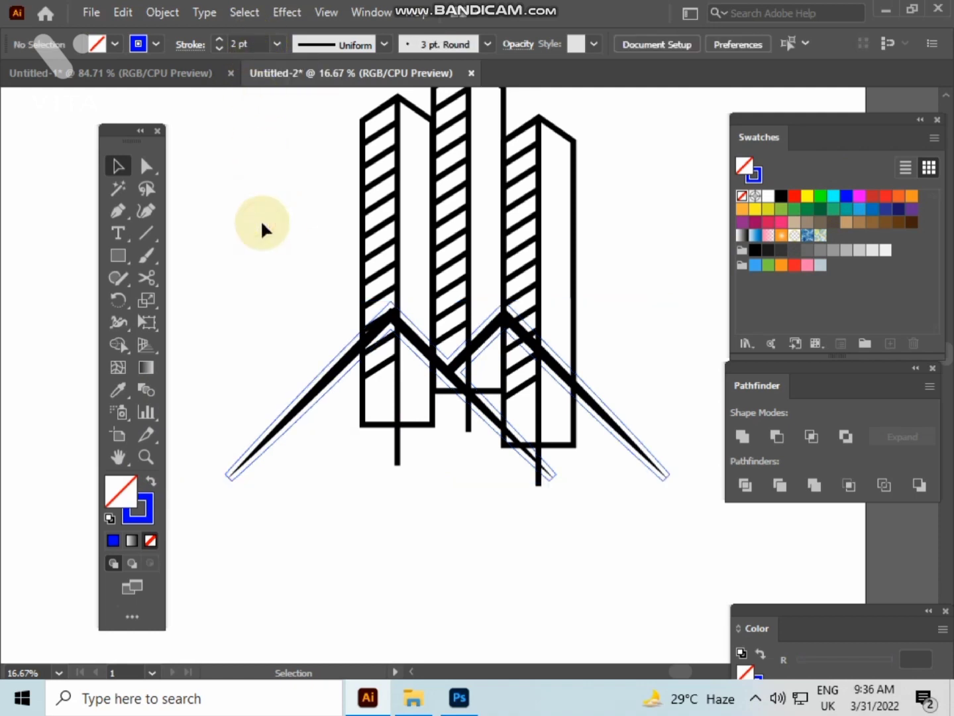
scroll(325, 239, up, 3)
key(space)
drag(325, 239, 323, 218)
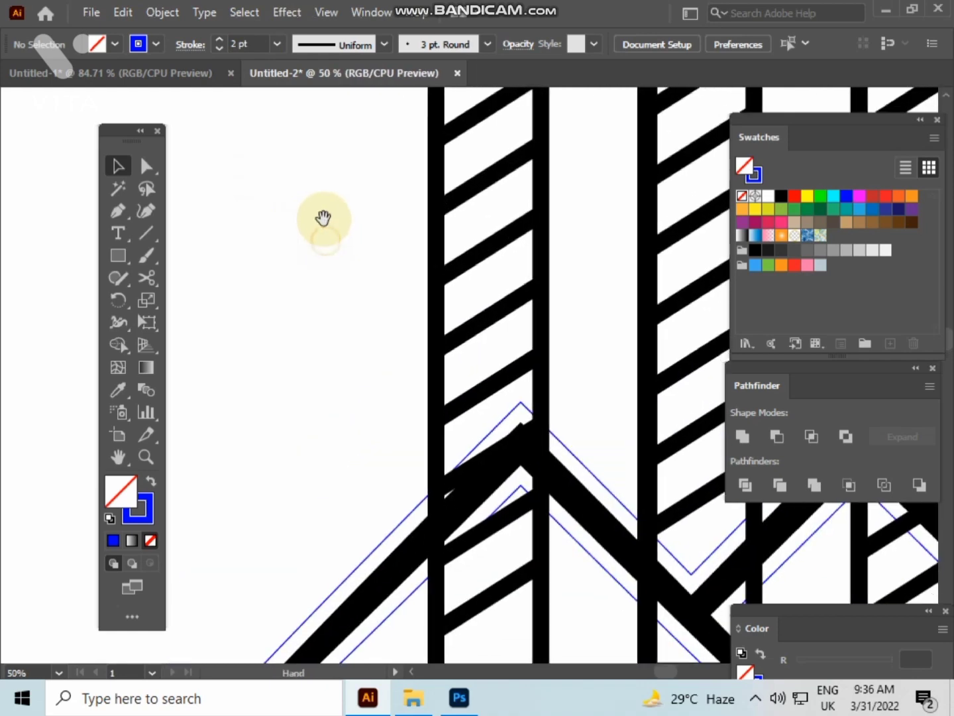
scroll(397, 272, down, 2)
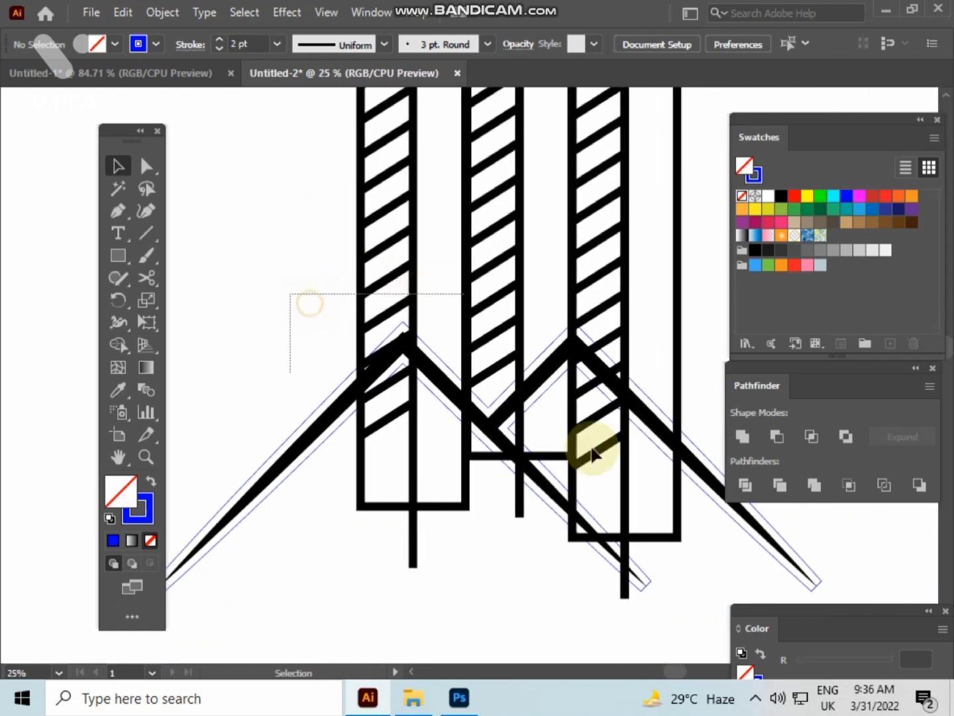
drag(592, 455, 704, 635)
key(space)
drag(671, 453, 494, 396)
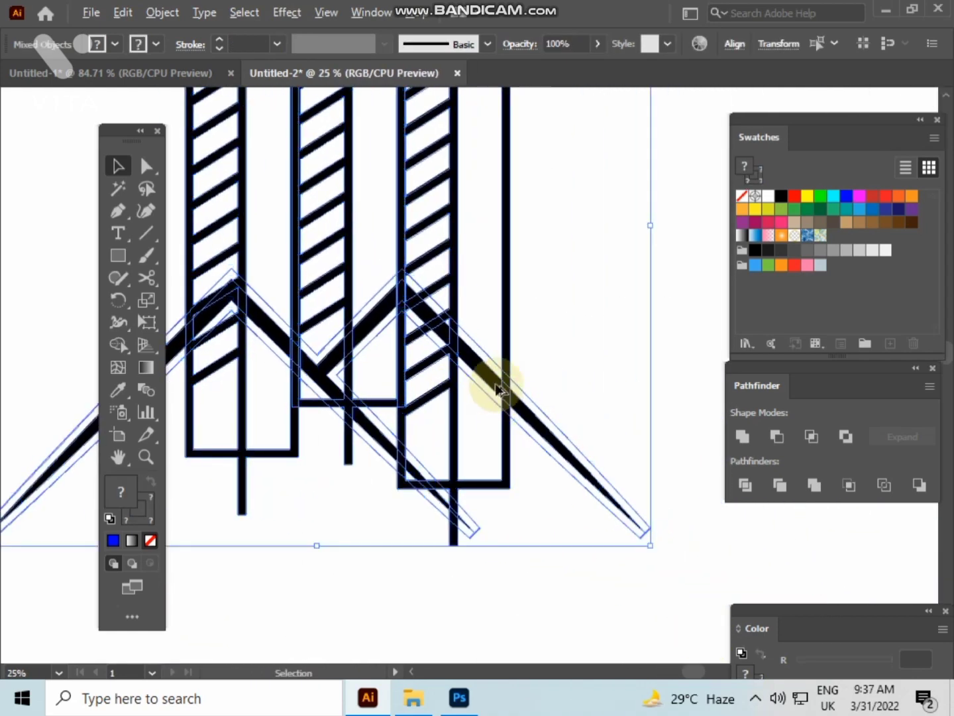
scroll(498, 389, up, 3)
drag(621, 371, 591, 451)
click(250, 41)
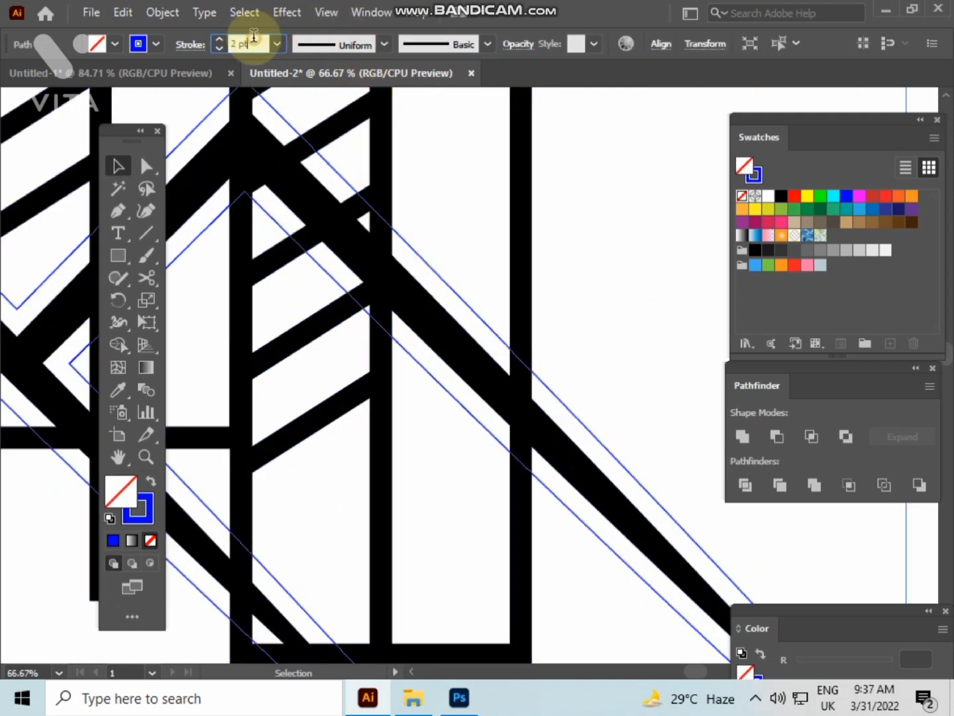
scroll(251, 41, up, 16)
scroll(251, 41, up, 6)
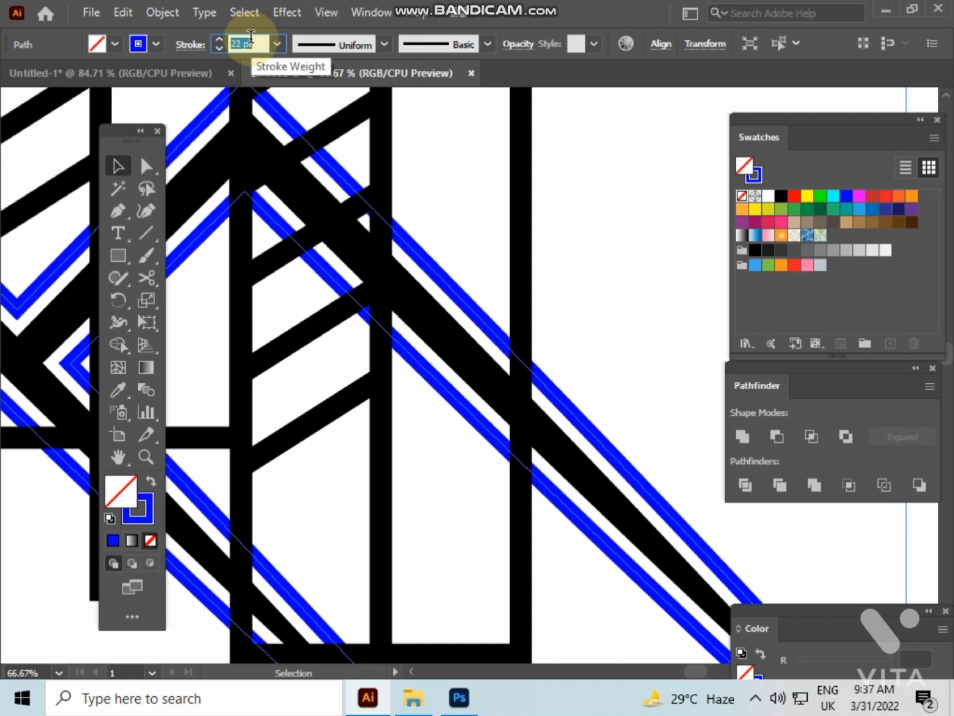
click(620, 361)
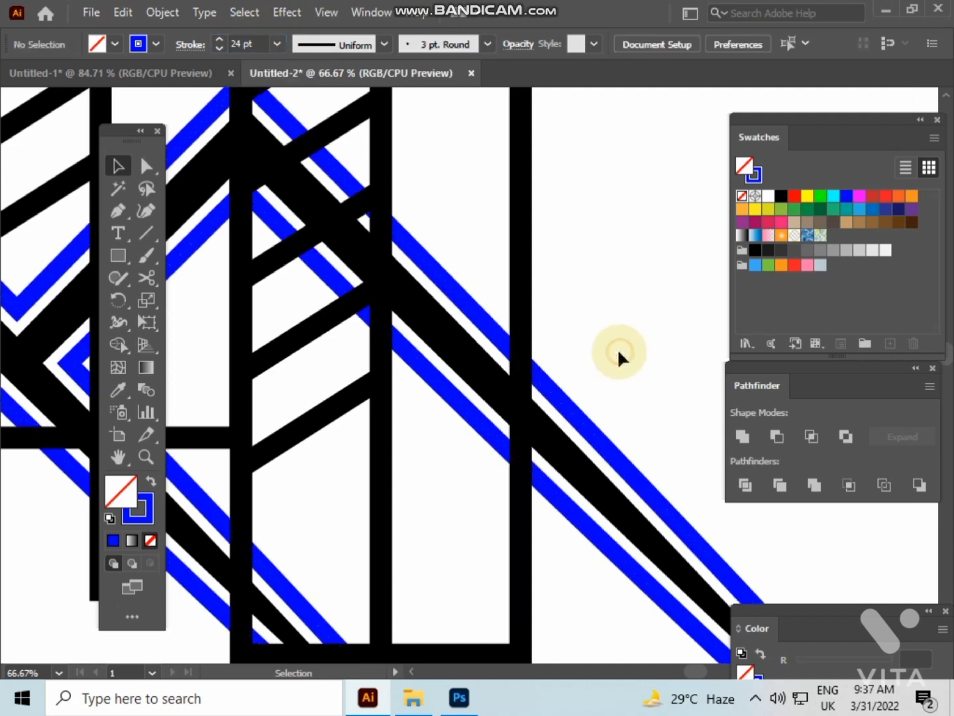
Change the offset outline's stroke to black and leave it with no fill
click(583, 405)
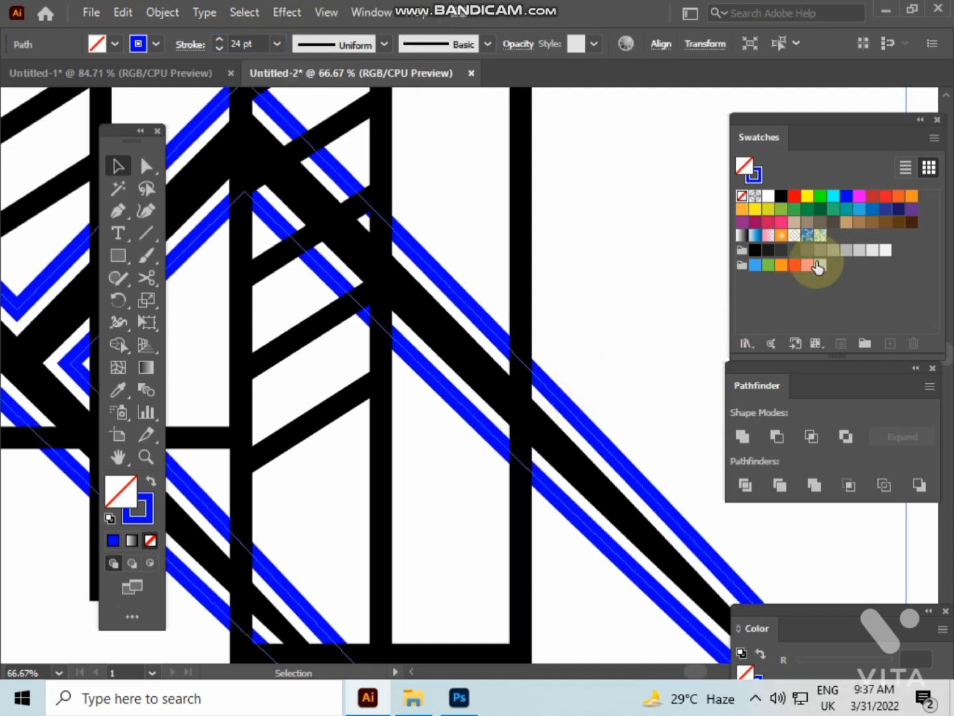
click(781, 197)
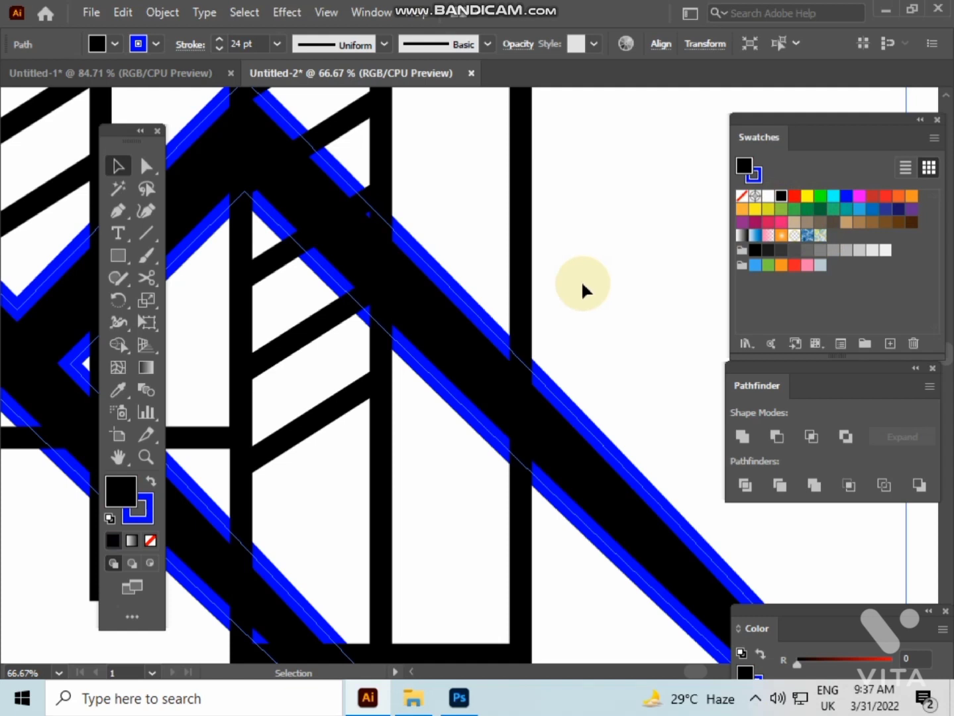
click(152, 481)
click(152, 540)
click(605, 330)
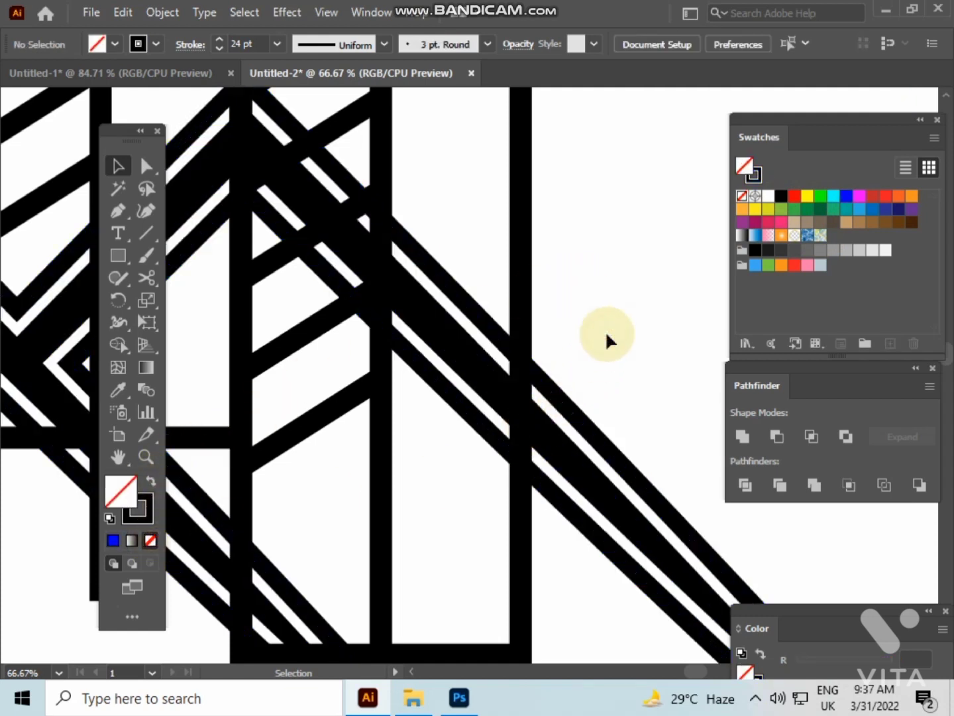
Select the towers, peaks and offset outline together and expand them into filled shapes
scroll(607, 335, down, 4)
scroll(607, 334, down, 3)
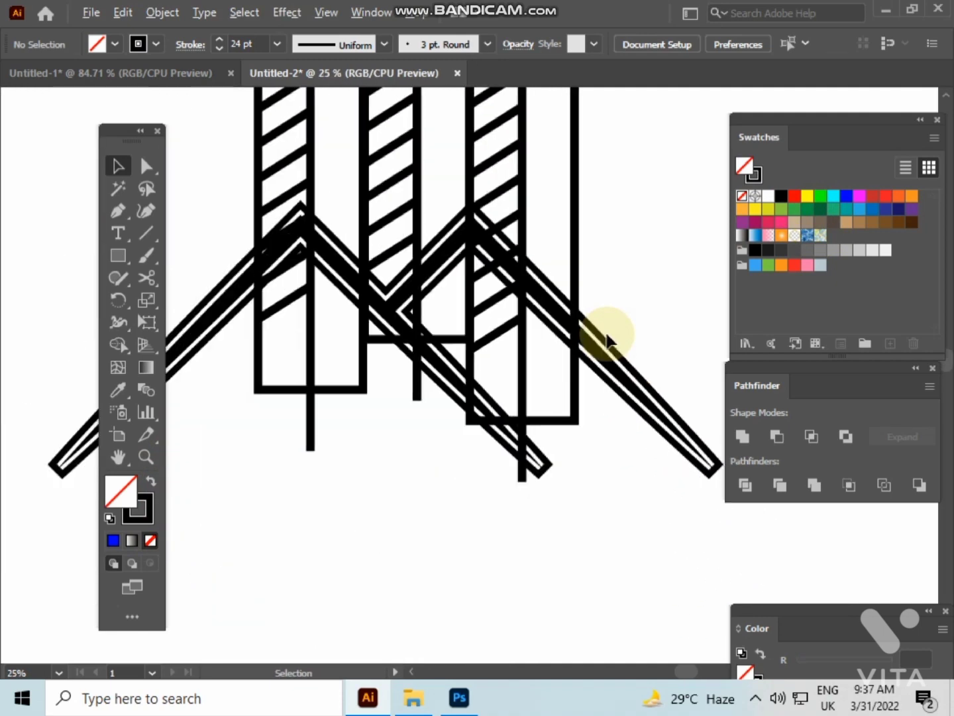
scroll(607, 335, down, 1)
drag(606, 335, 580, 510)
drag(313, 251, 599, 624)
click(156, 14)
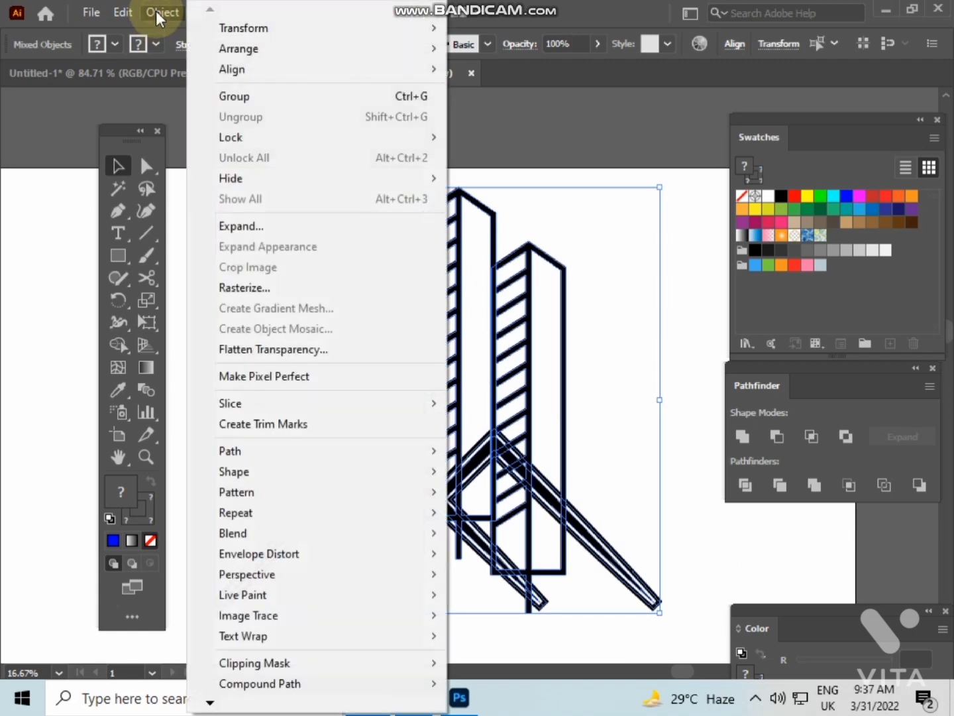
click(271, 223)
click(414, 457)
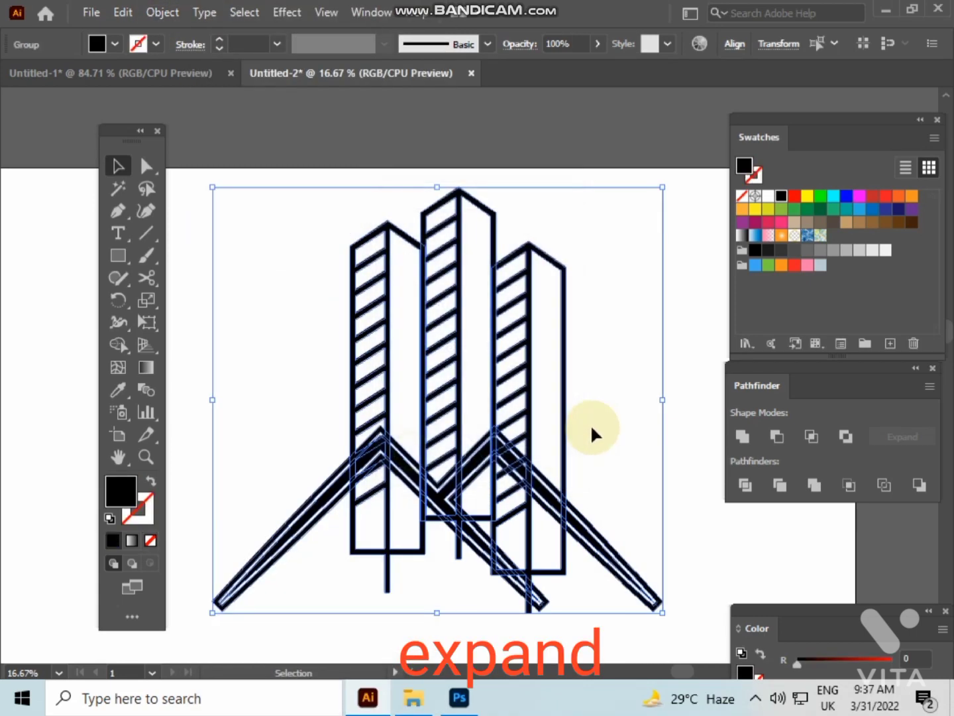
click(591, 471)
Select all the artwork and use Shape Builder to remove the offset outline beyond the right tower and the tower piece crossing the gap there
scroll(591, 472, up, 3)
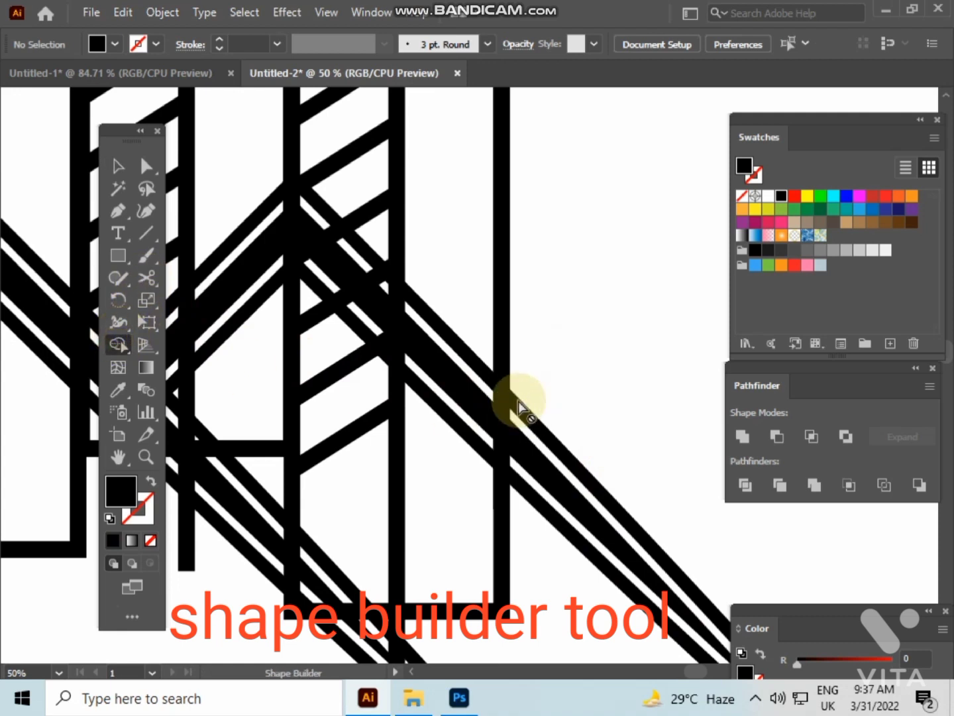
click(113, 163)
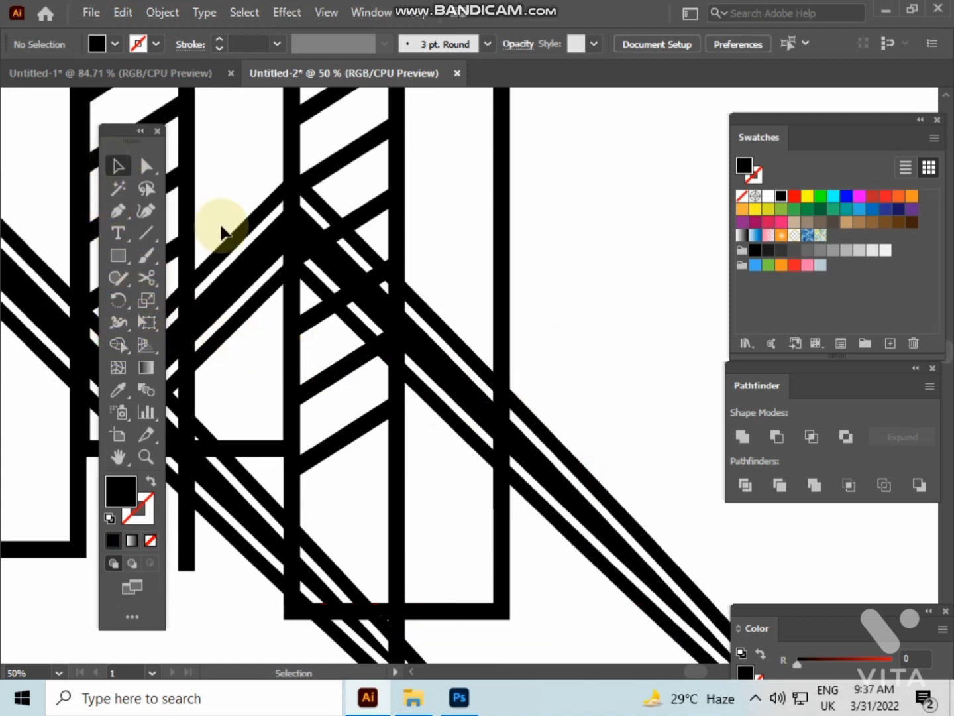
scroll(330, 241, down, 3)
drag(233, 163, 608, 473)
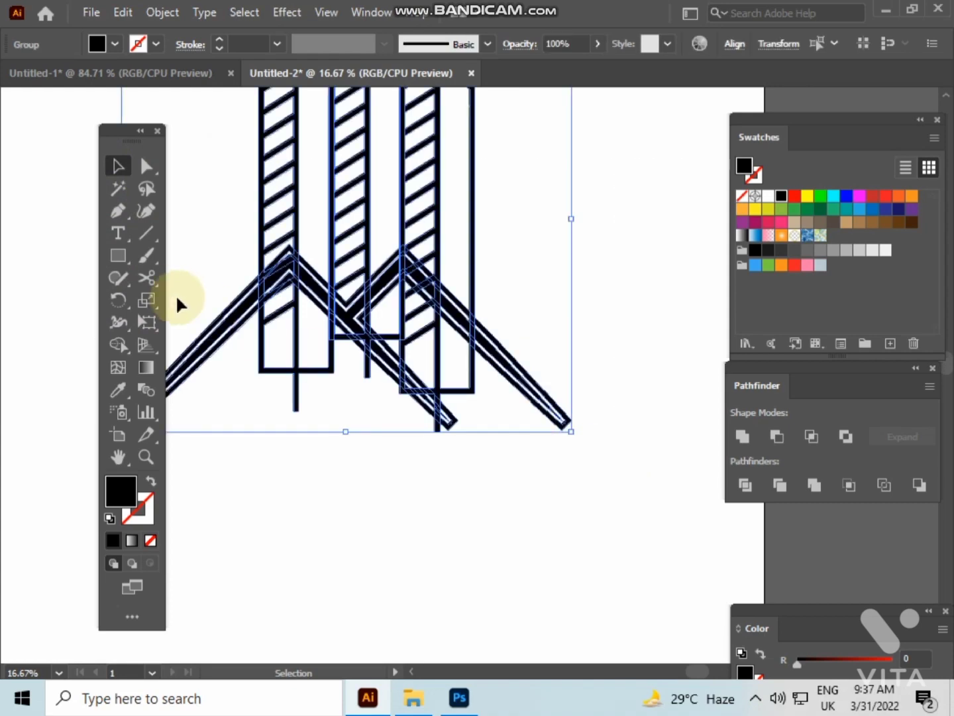
click(120, 347)
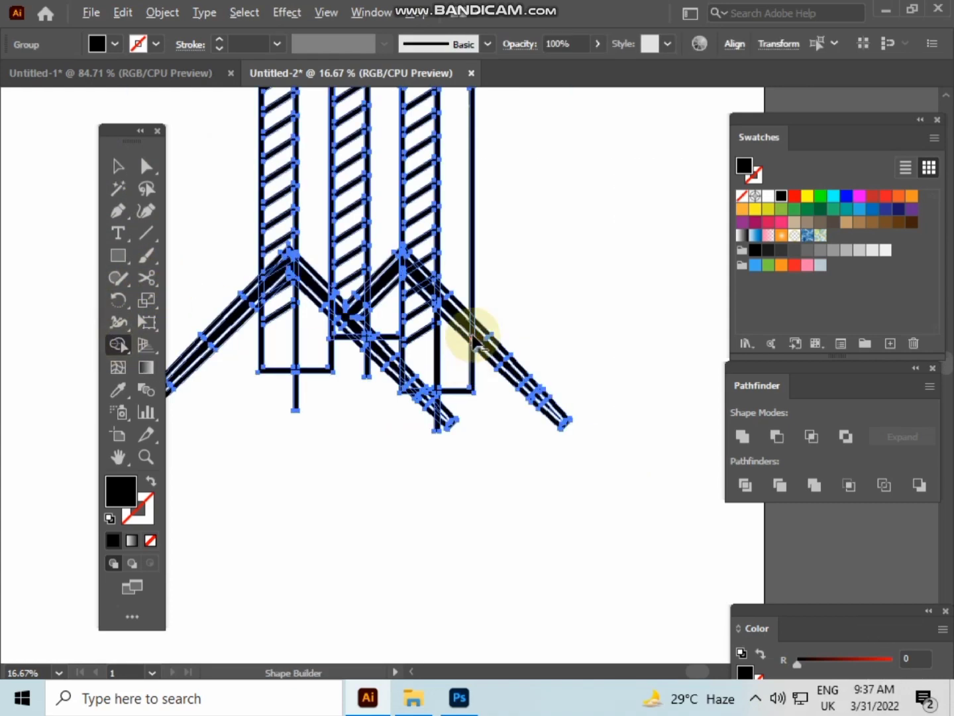
scroll(474, 331, up, 3)
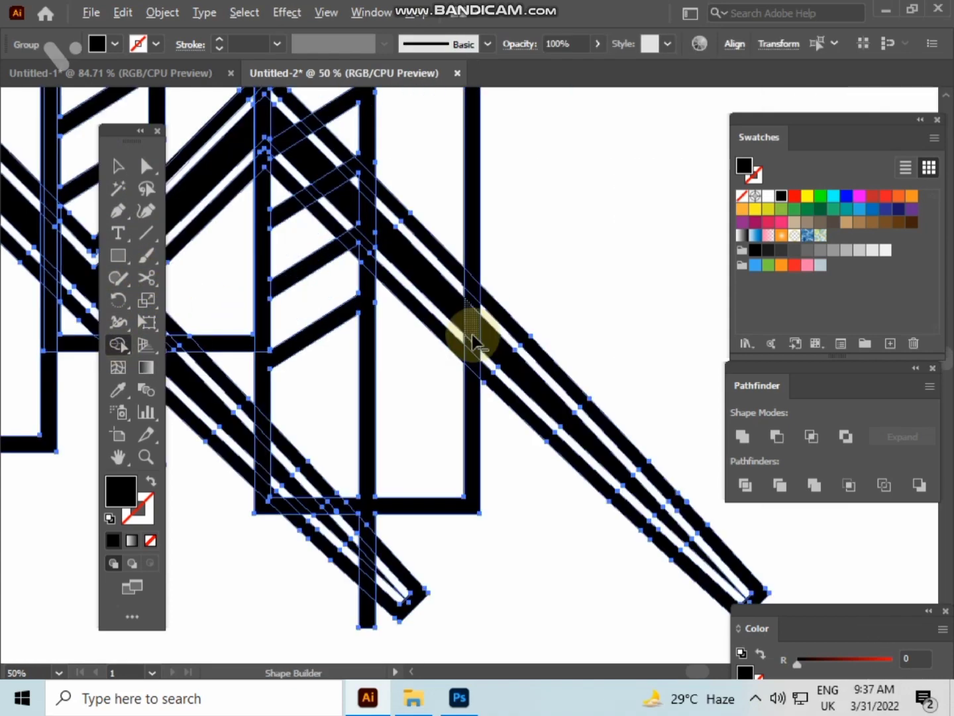
alt+click(472, 300)
scroll(473, 301, up, 2)
alt+click(515, 304)
drag(517, 303, 647, 467)
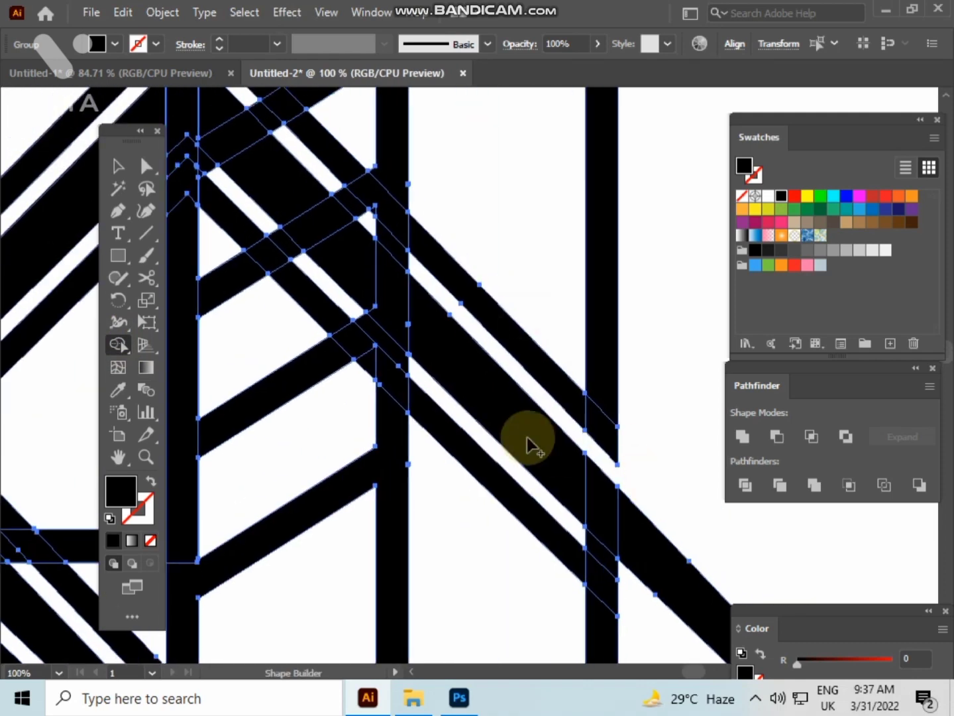
Clear the overlapping tower and stripe pieces from the gap between the offset outline and the tops of both peaks
drag(454, 390, 499, 438)
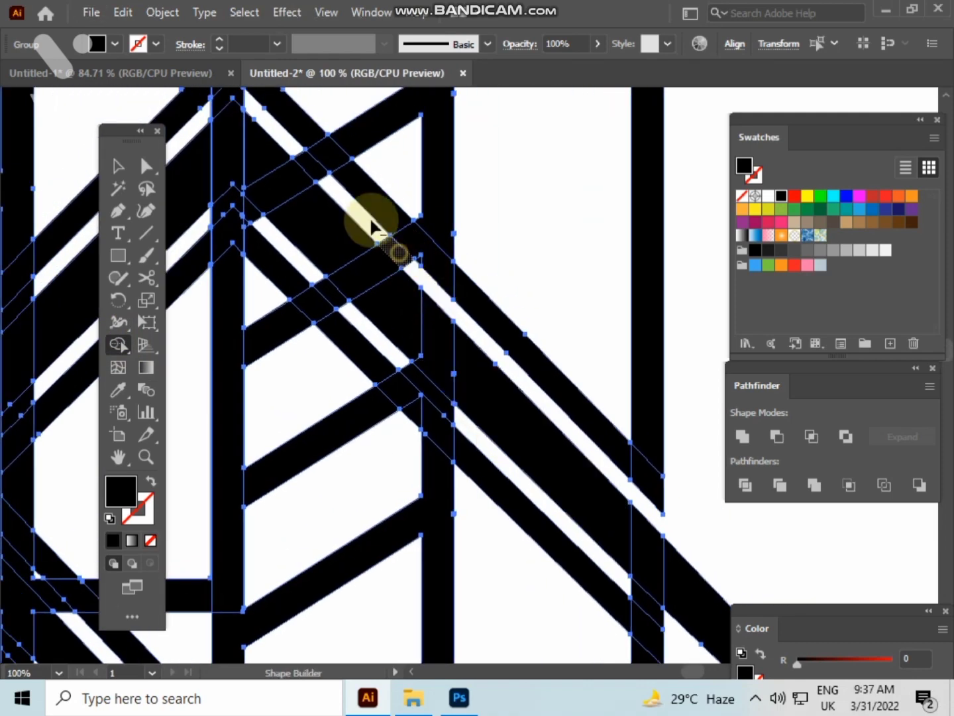
drag(309, 166, 491, 260)
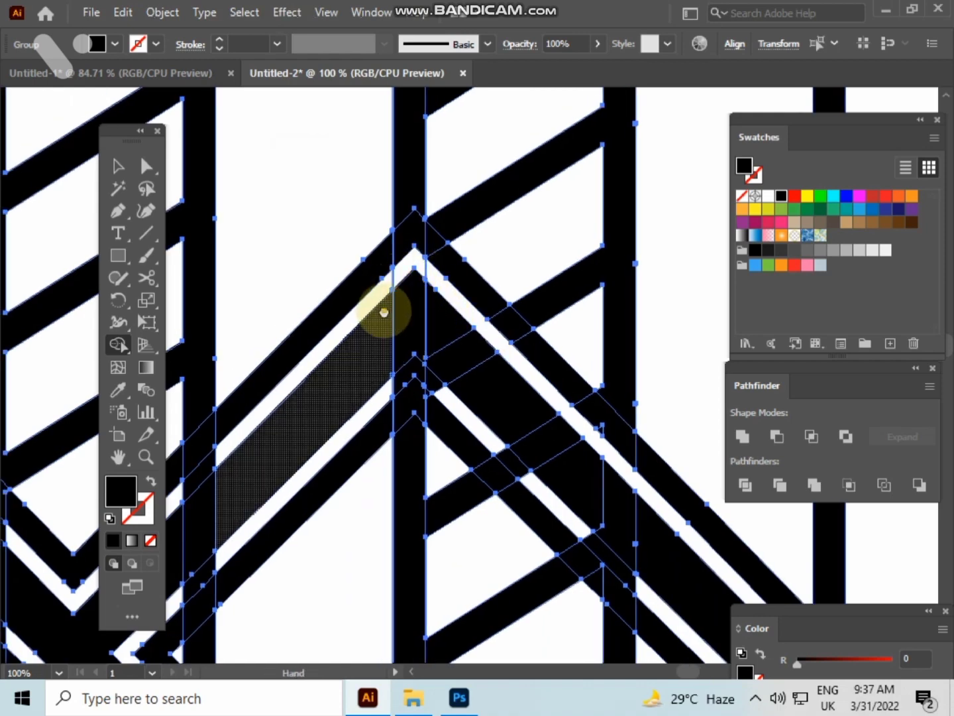
drag(384, 311, 634, 195)
drag(415, 383, 690, 334)
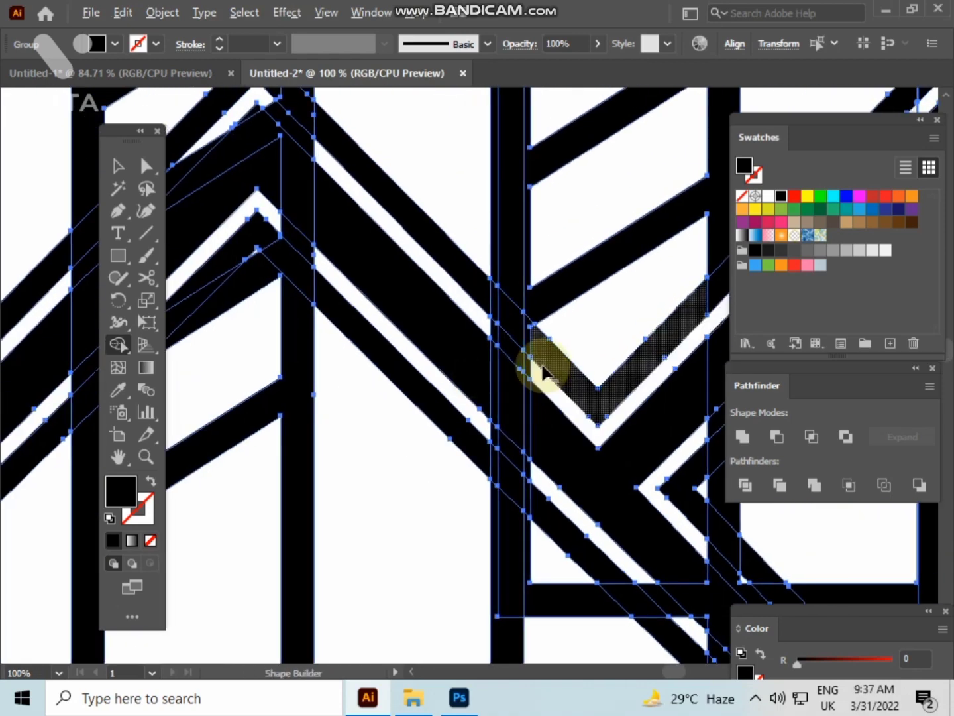
mouse_move(530, 365)
mouse_down()
mouse_move(475, 324)
mouse_move(485, 319)
mouse_move(540, 382)
mouse_up()
key(ctrl+z)
drag(354, 197, 558, 388)
mouse_move(526, 340)
mouse_down()
mouse_move(468, 302)
mouse_move(484, 310)
mouse_up()
alt+scroll(465, 302, up, 3)
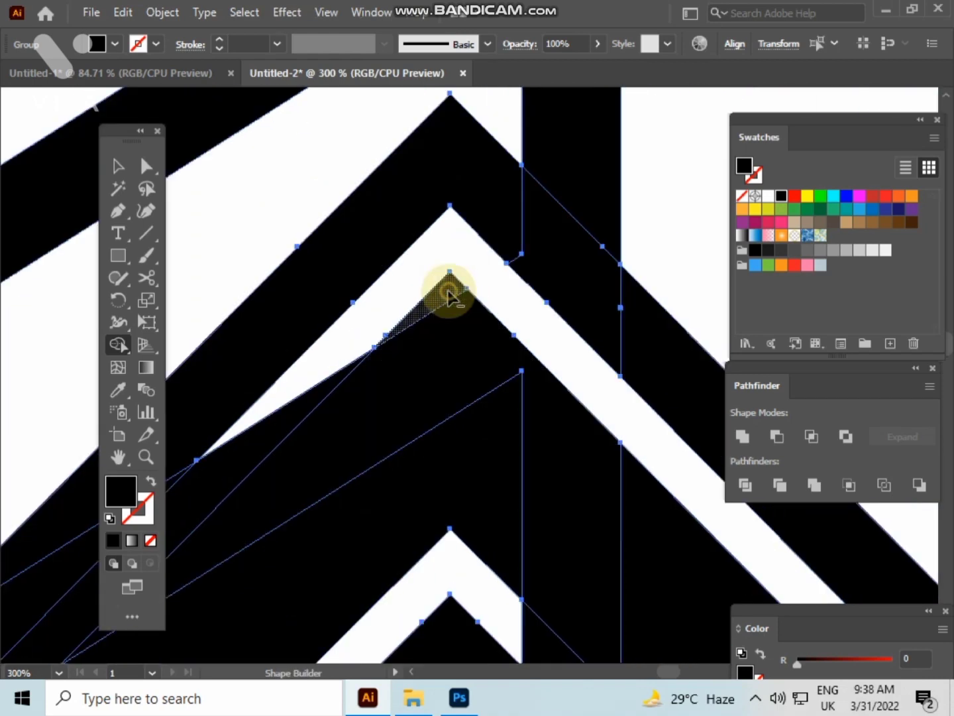
alt+click(449, 291)
drag(328, 419, 575, 319)
alt+click(492, 345)
Remove the offset outline along the left peak's outer leg, leaving only the tapered band
scroll(493, 345, down, 2)
drag(492, 345, 508, 169)
scroll(496, 299, down, 2)
drag(486, 401, 717, 192)
alt+click(361, 348)
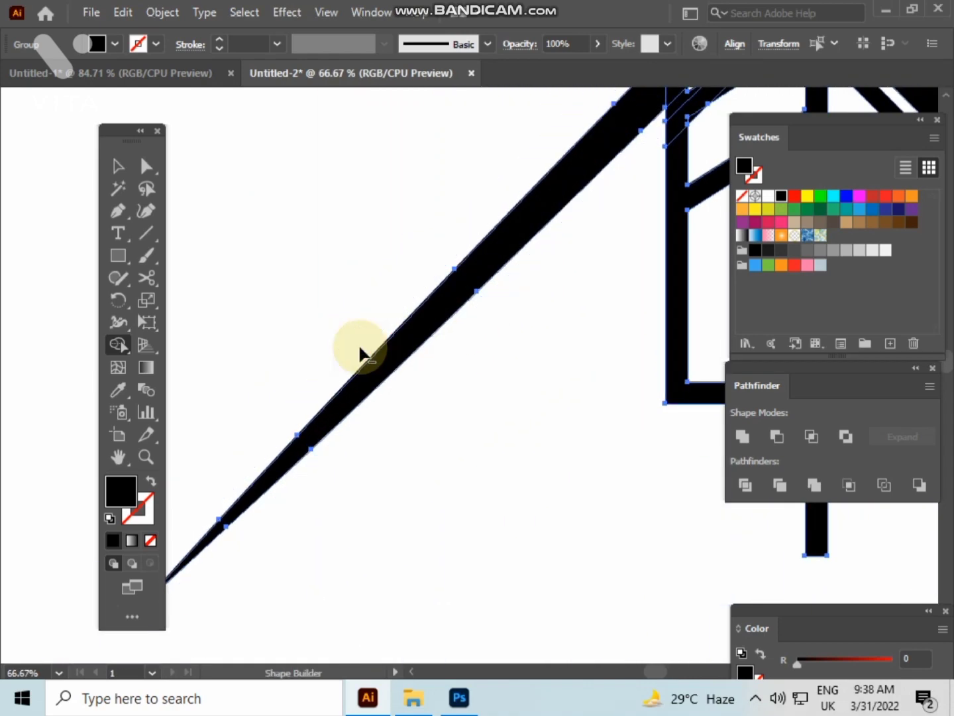
Remove the right tower's base, stripes and the inner offset outline beneath the right peak
scroll(392, 375, down, 2)
drag(629, 326, 271, 442)
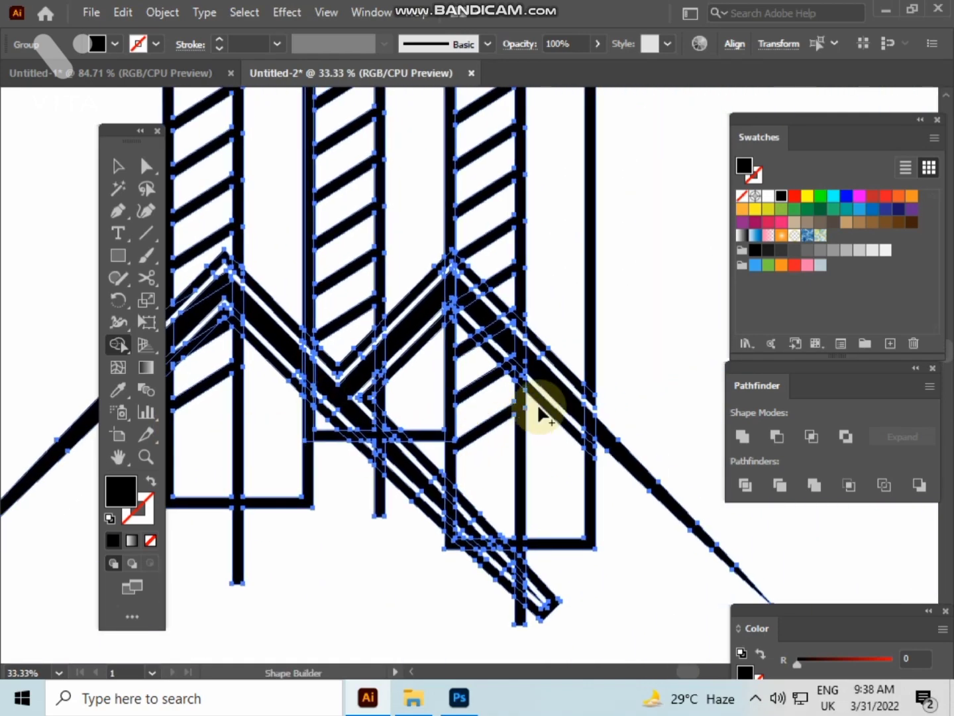
drag(539, 414, 444, 378)
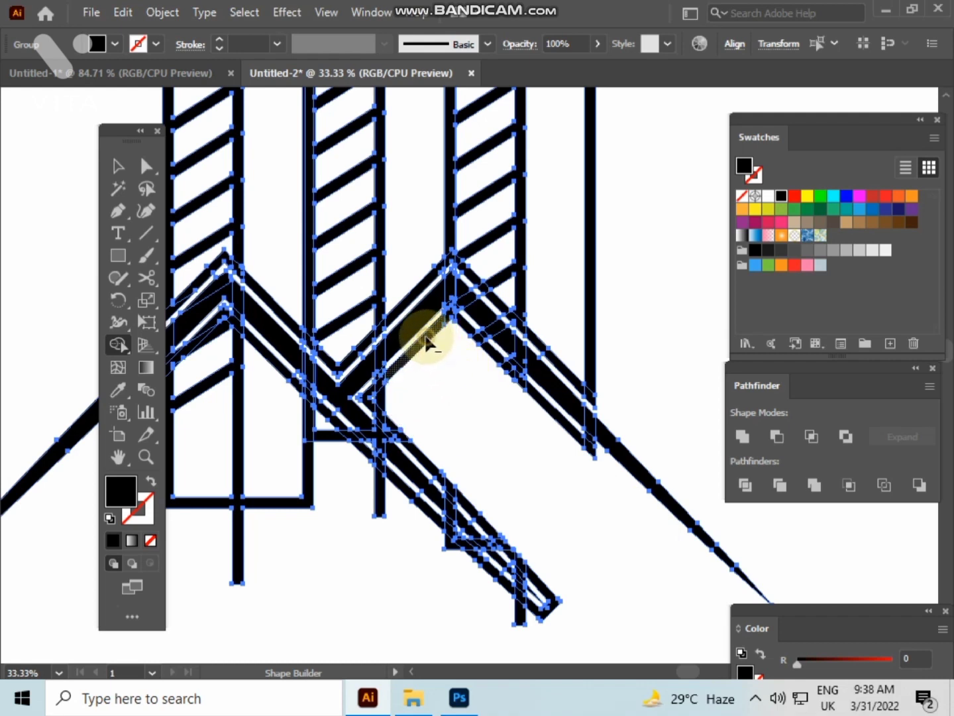
scroll(589, 444, up, 2)
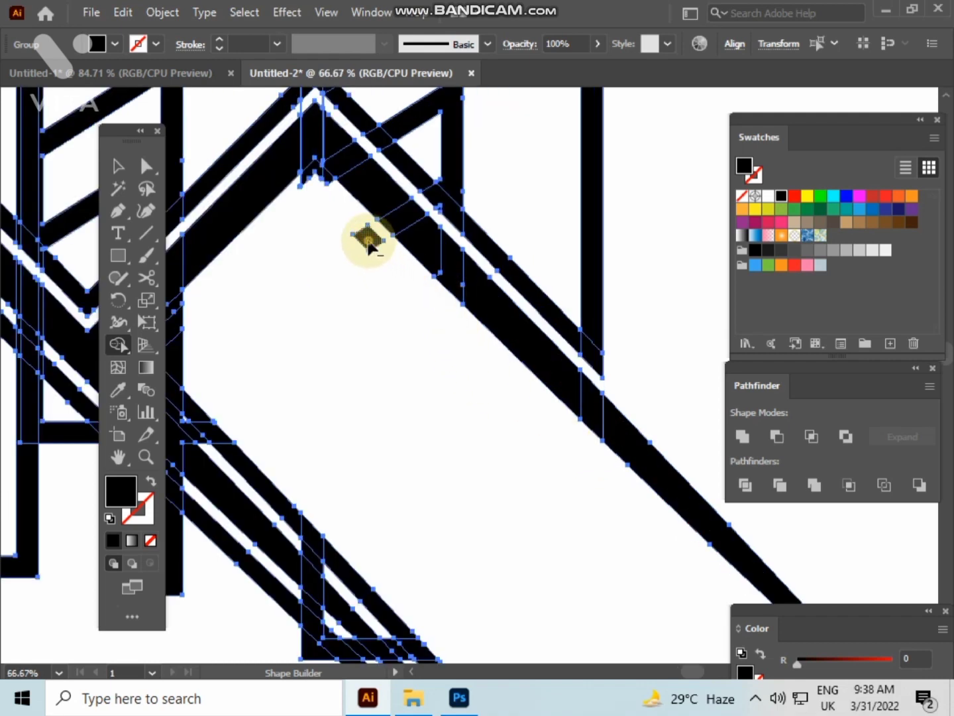
scroll(310, 188, up, 2)
scroll(330, 164, down, 4)
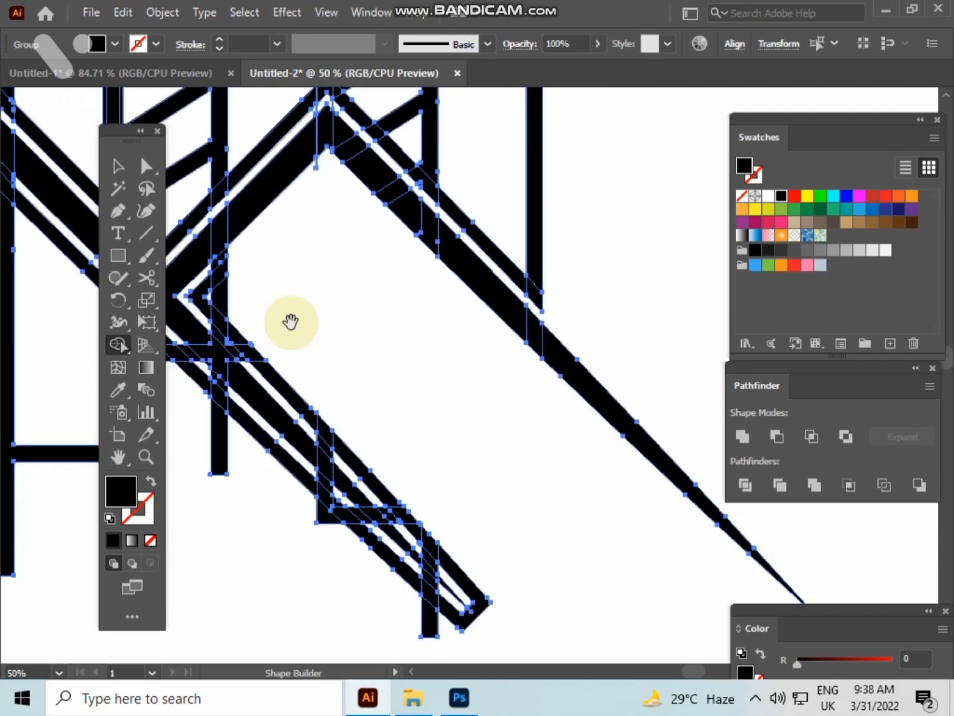
scroll(291, 321, up, 1)
mouse_move(363, 278)
mouse_down()
mouse_move(348, 229)
mouse_move(333, 252)
mouse_move(349, 233)
mouse_up()
Remove the offset outline pieces along the upper side of the left peak's right leg, down to its tip
alt+click(390, 302)
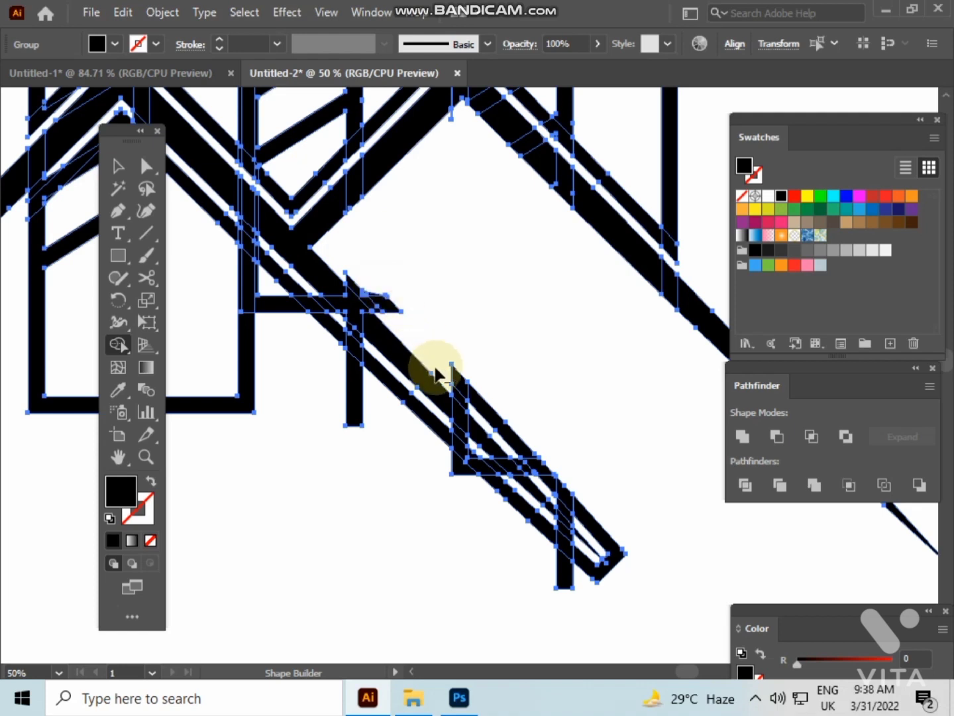
drag(468, 402, 517, 457)
scroll(522, 450, up, 2)
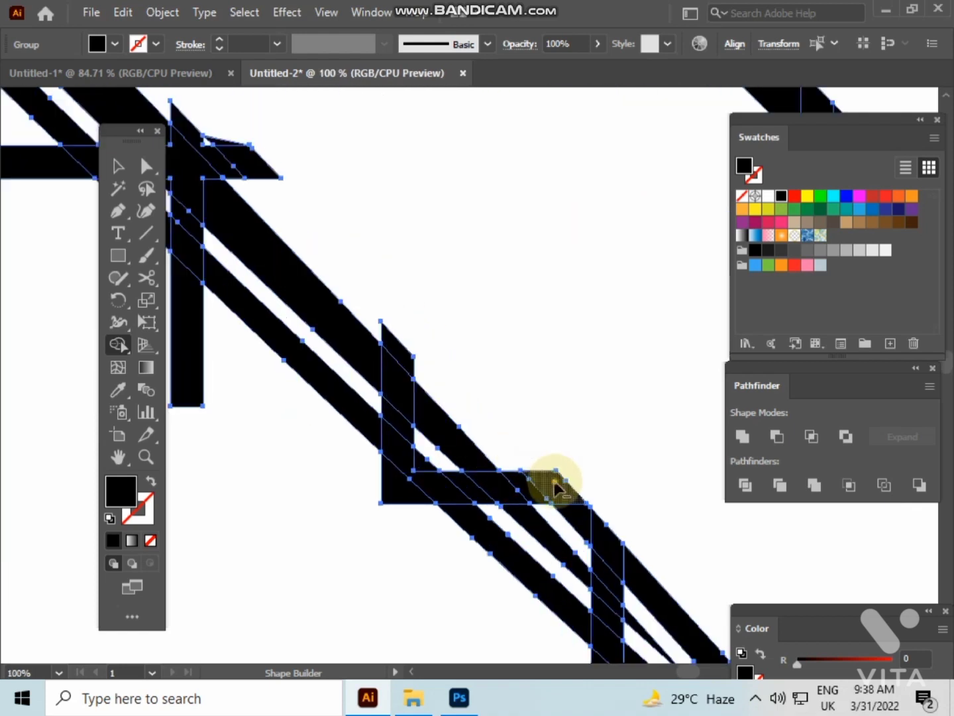
alt+click(558, 487)
drag(558, 489, 442, 310)
alt+click(467, 338)
alt+click(494, 366)
alt+click(565, 453)
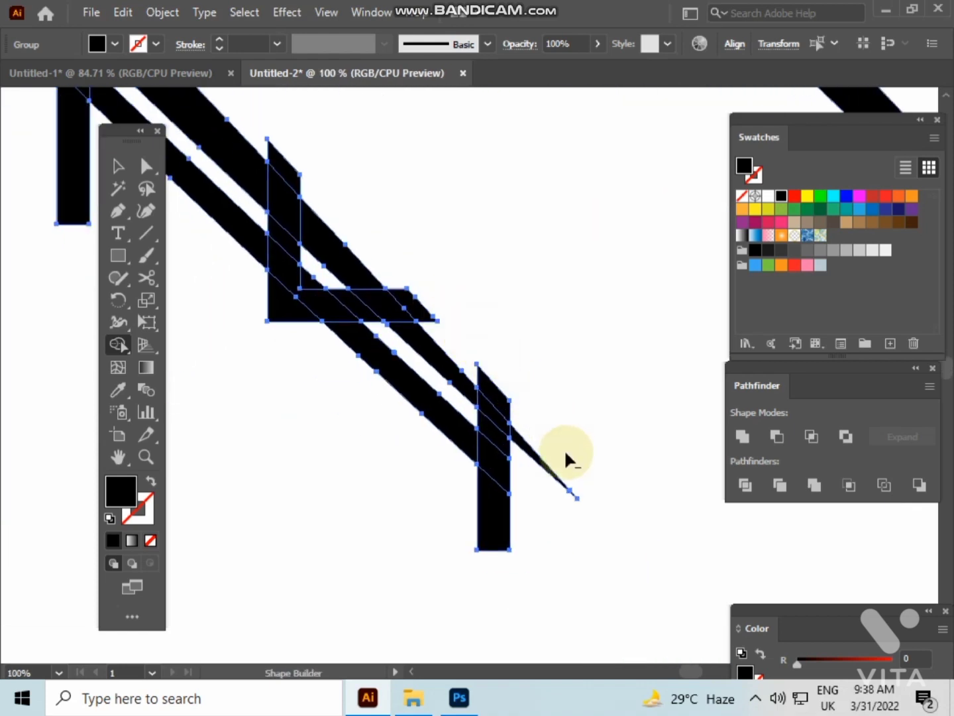
Remove the right tower's leftover centre line, base corner and outline pieces beneath the left peak's right leg
alt+click(498, 529)
alt+click(492, 438)
alt+click(479, 460)
alt+click(465, 438)
alt+click(498, 400)
mouse_move(345, 312)
mouse_down()
mouse_move(460, 461)
mouse_move(397, 409)
mouse_move(398, 390)
mouse_move(467, 481)
mouse_move(535, 515)
mouse_up()
alt+click(522, 453)
Remove the middle tower's centre line end, base and nearby outline pieces beneath the left peak's right leg
alt+click(358, 386)
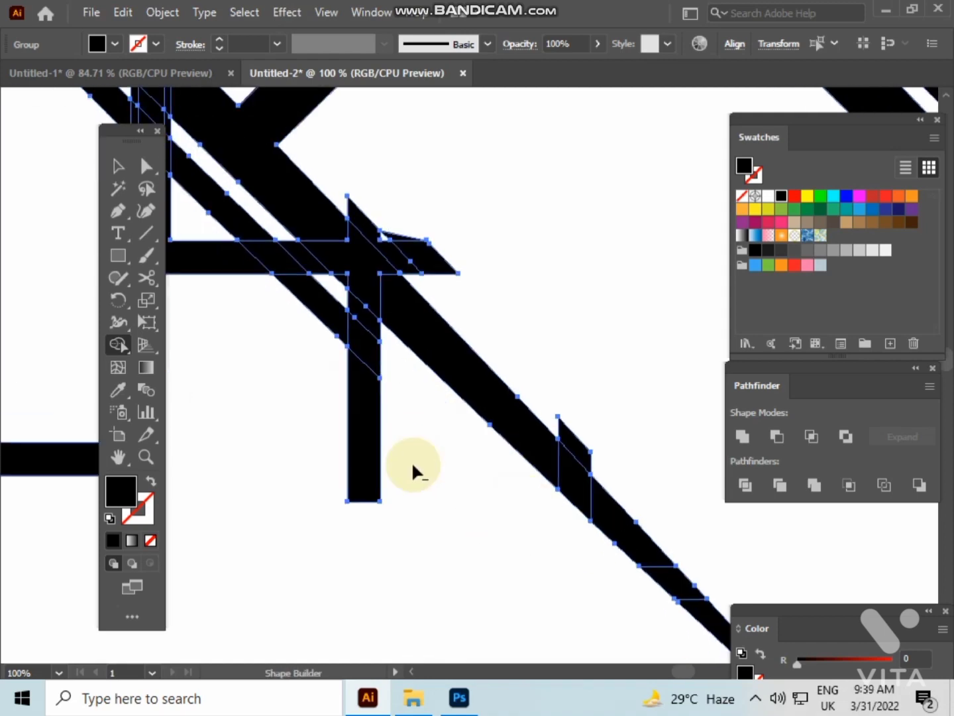
alt+click(363, 406)
alt+click(360, 311)
alt+click(359, 351)
drag(372, 366, 576, 612)
alt+click(528, 552)
alt+click(502, 504)
Remove the remaining inner offset outline and leftover tower slivers beneath the left peak
mouse_move(503, 498)
mouse_down()
mouse_move(349, 390)
mouse_move(348, 366)
mouse_up()
scroll(426, 454, down, 3)
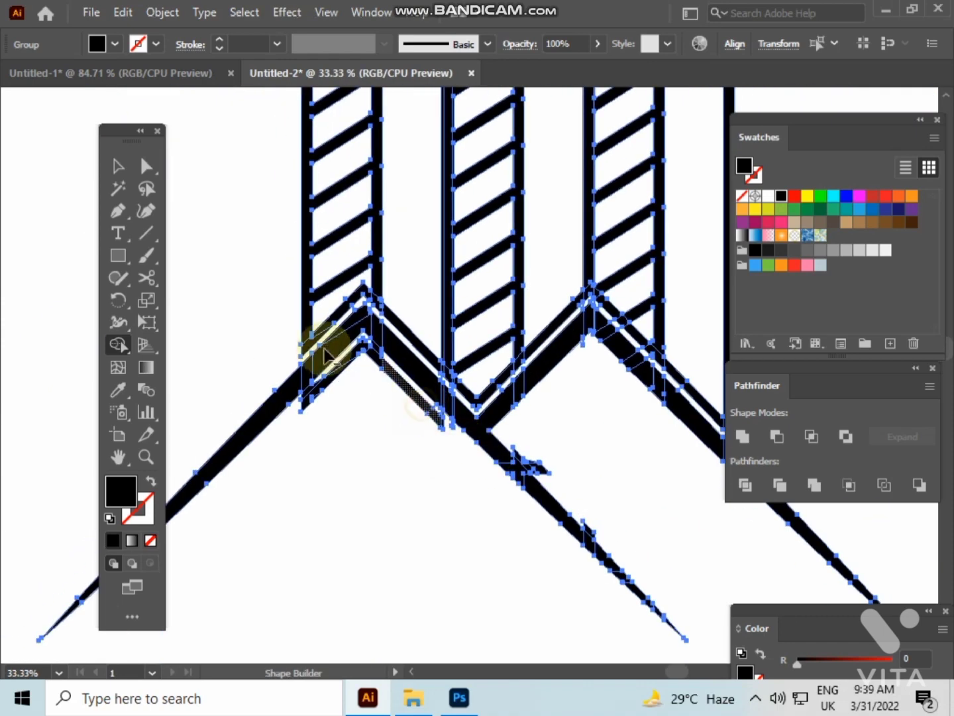
scroll(325, 355, up, 2)
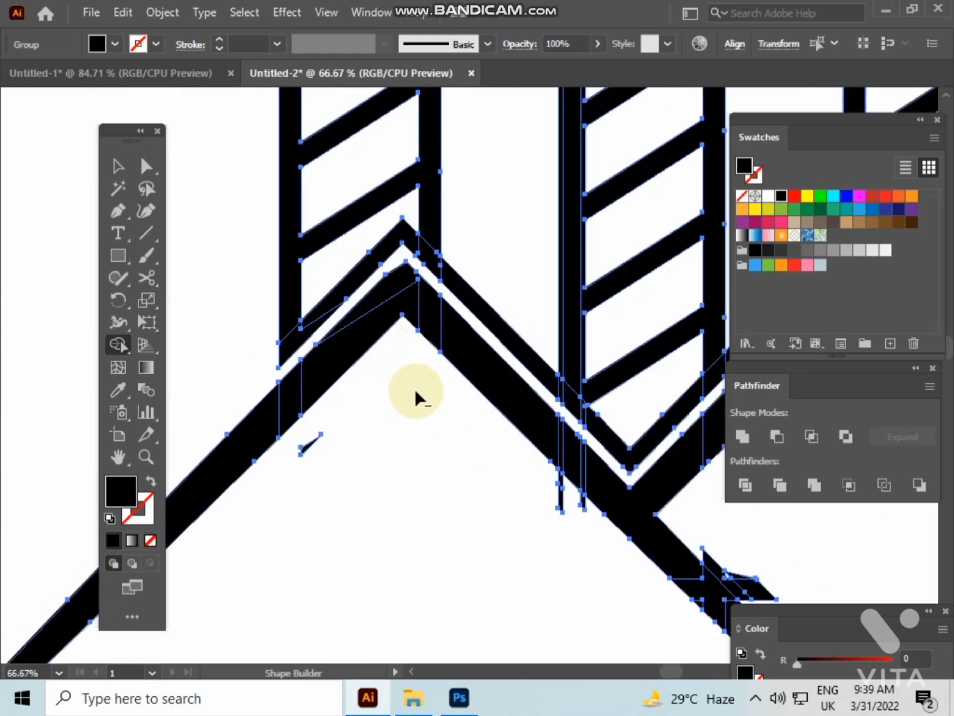
alt+click(304, 447)
drag(397, 459, 296, 440)
drag(391, 460, 460, 477)
scroll(463, 470, up, 1)
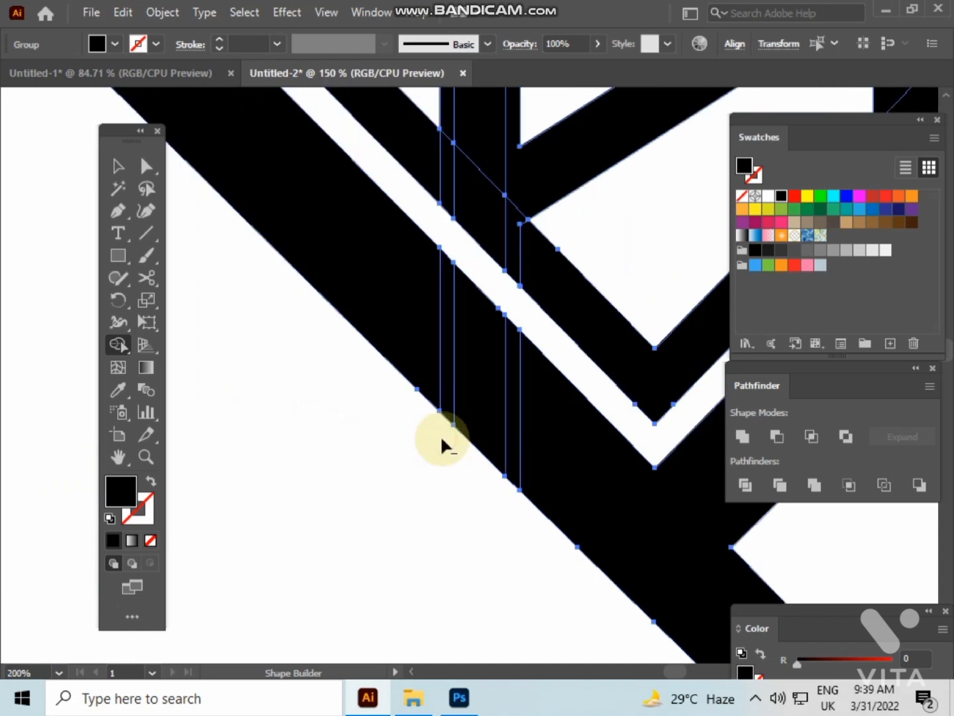
Remove the remaining tower sliver along the left peak's right leg with Shape Builder and deselect the artwork
scroll(439, 434, down, 3)
scroll(440, 434, right, 3)
alt+click(474, 455)
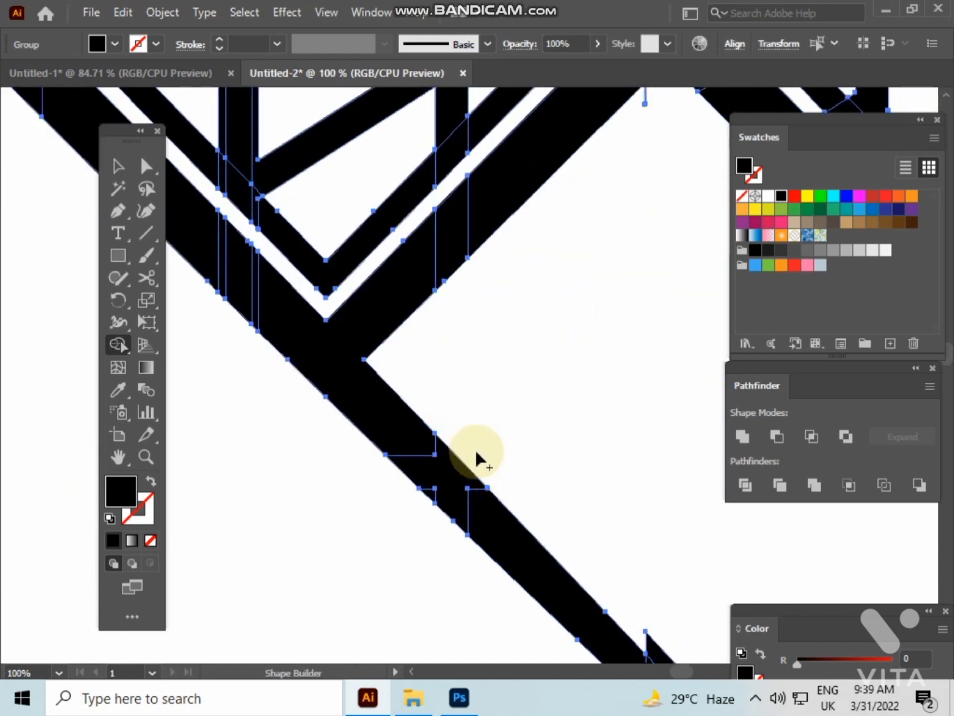
scroll(475, 448, down, 5)
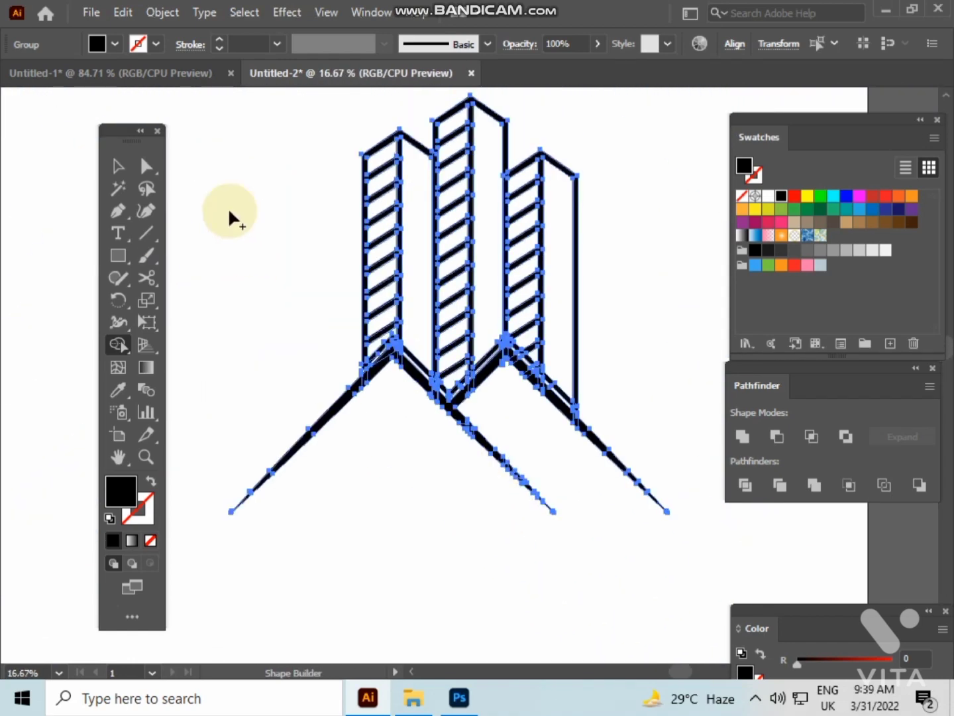
click(116, 165)
click(215, 167)
Clean up the thin leftover tower line across the gap at the right peak's apex with Shape Builder
scroll(543, 315, up, 4)
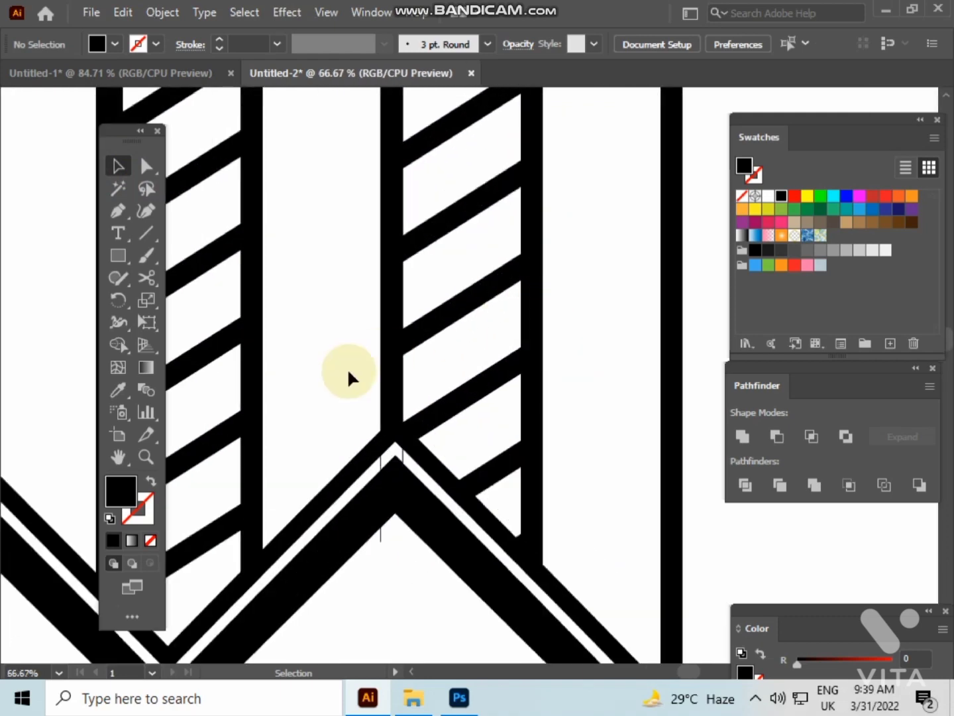
key(ctrl+a)
click(117, 344)
scroll(357, 470, up, 2)
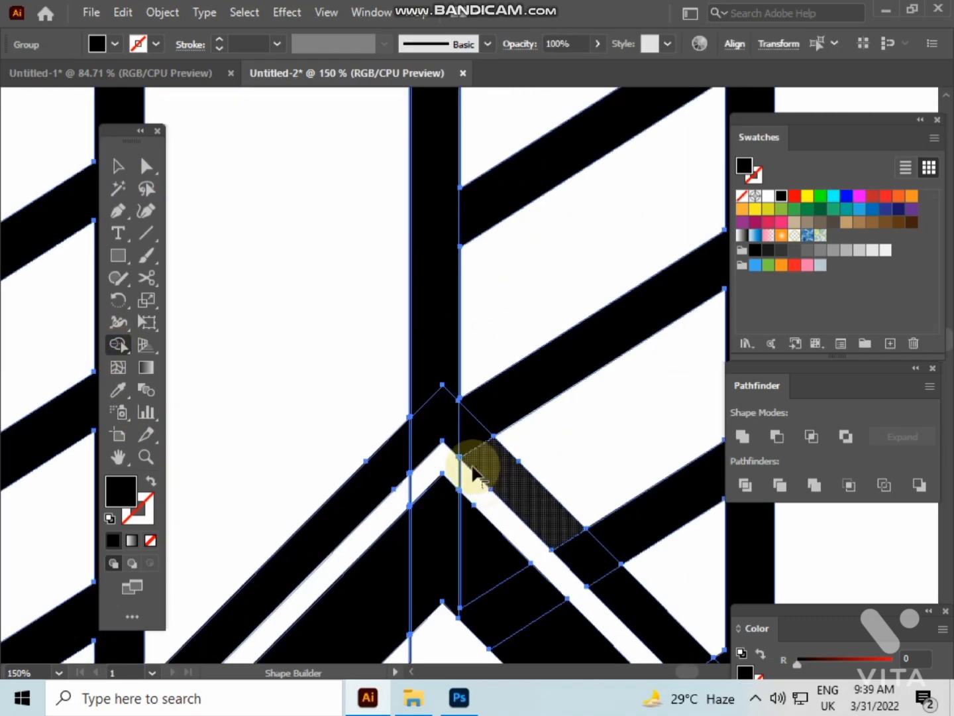
alt+click(472, 467)
key(ctrl+z)
mouse_move(463, 484)
mouse_down()
mouse_move(421, 473)
mouse_move(397, 492)
mouse_up()
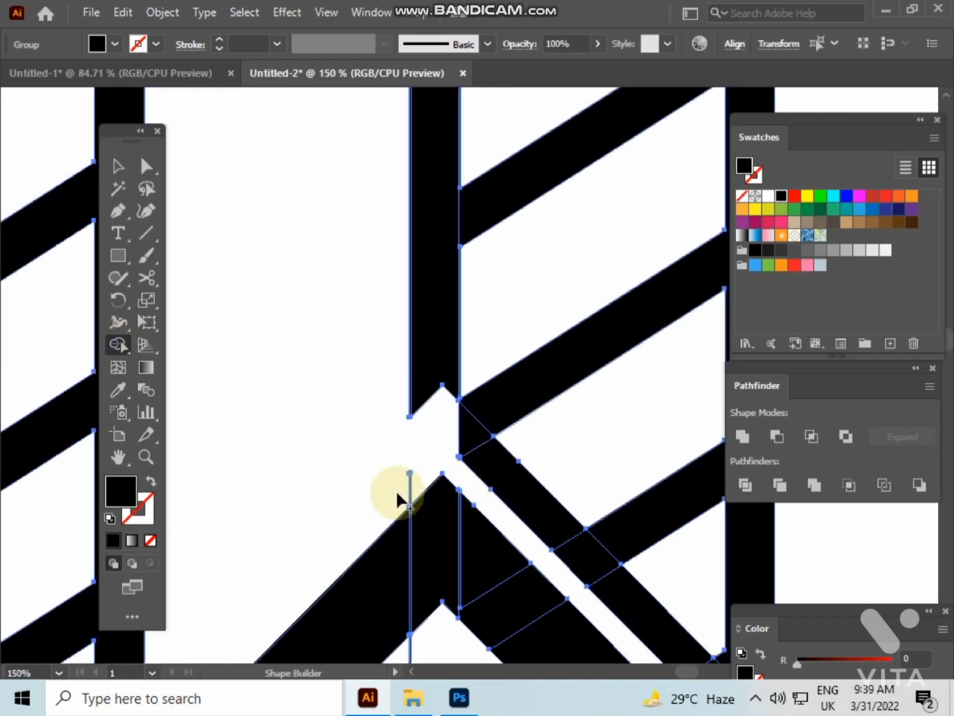
scroll(398, 497, up, 4)
scroll(618, 489, down, 9)
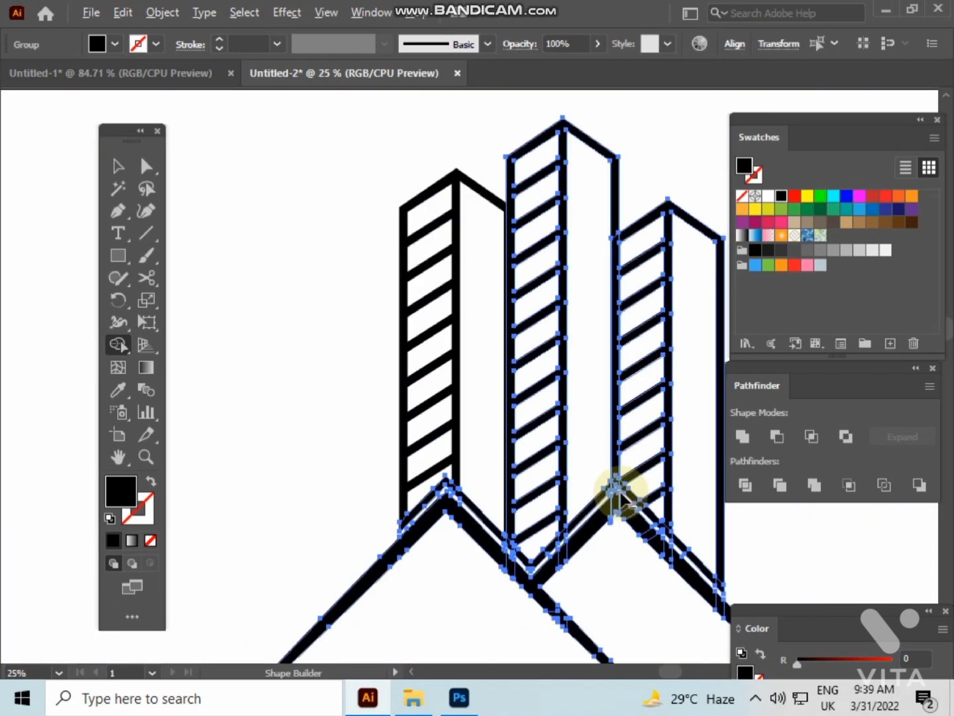
Select the whole logo and merge its pieces with Pathfinder Unite
click(118, 166)
click(199, 175)
scroll(199, 172, down, 2)
drag(198, 171, 509, 381)
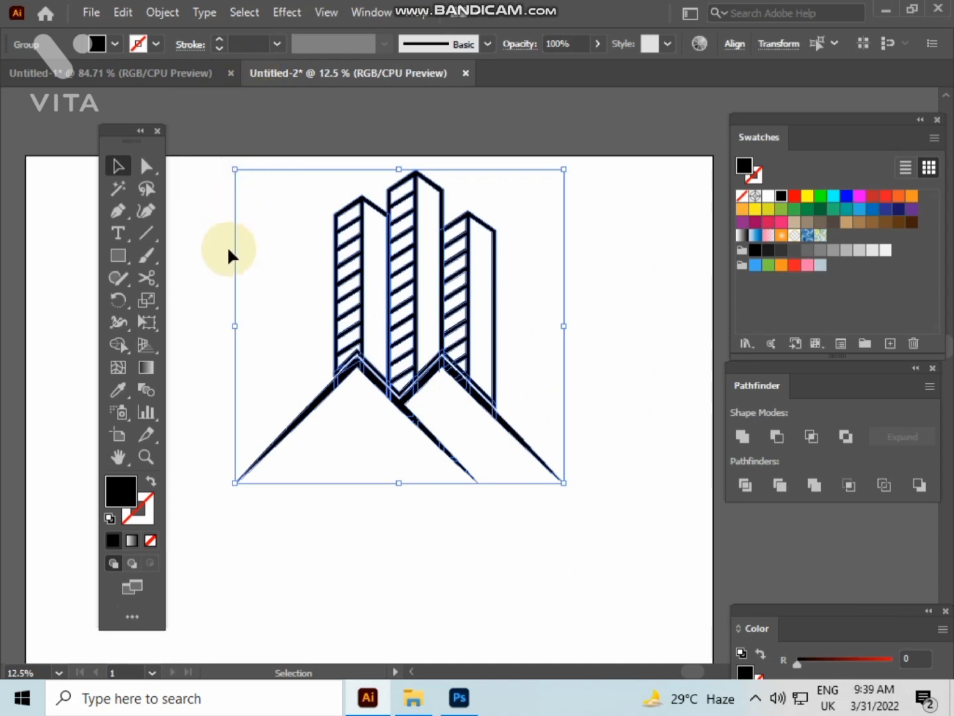
click(740, 436)
click(541, 598)
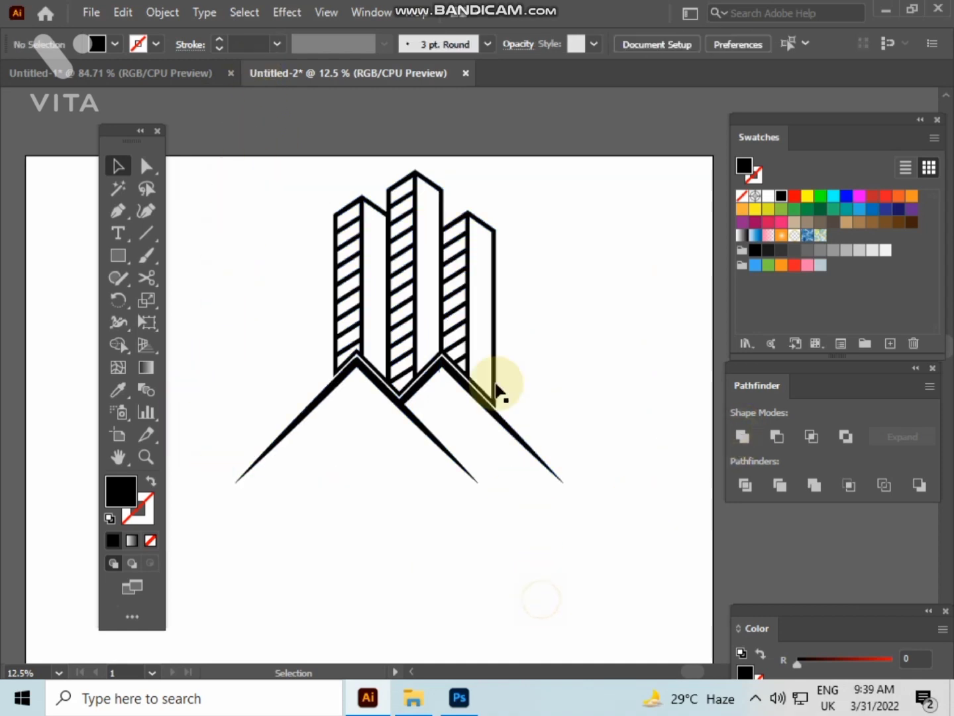
Ungroup the united logo so the towers and the peaks are separate objects
click(418, 247)
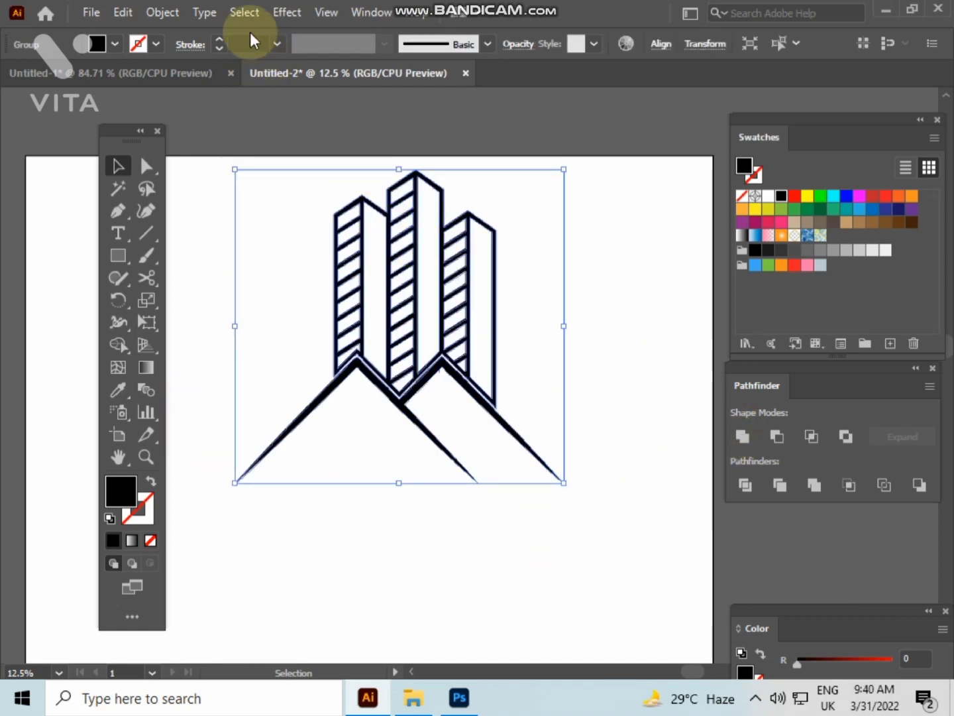
right_click(375, 251)
click(463, 403)
click(614, 406)
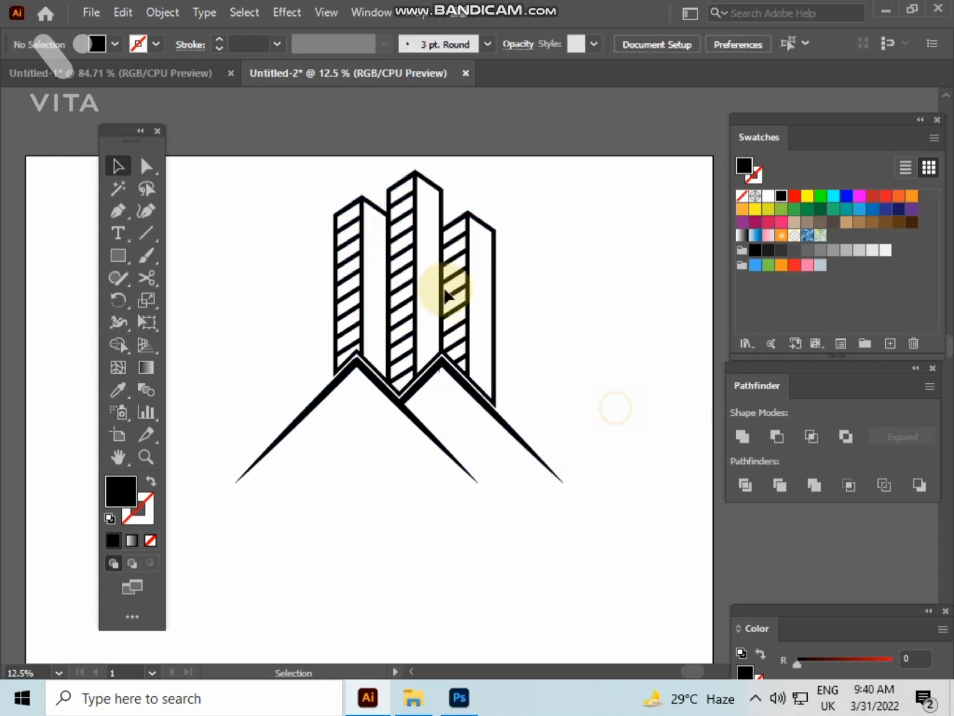
Fill the three-tower shape with the pure blue swatch
click(416, 269)
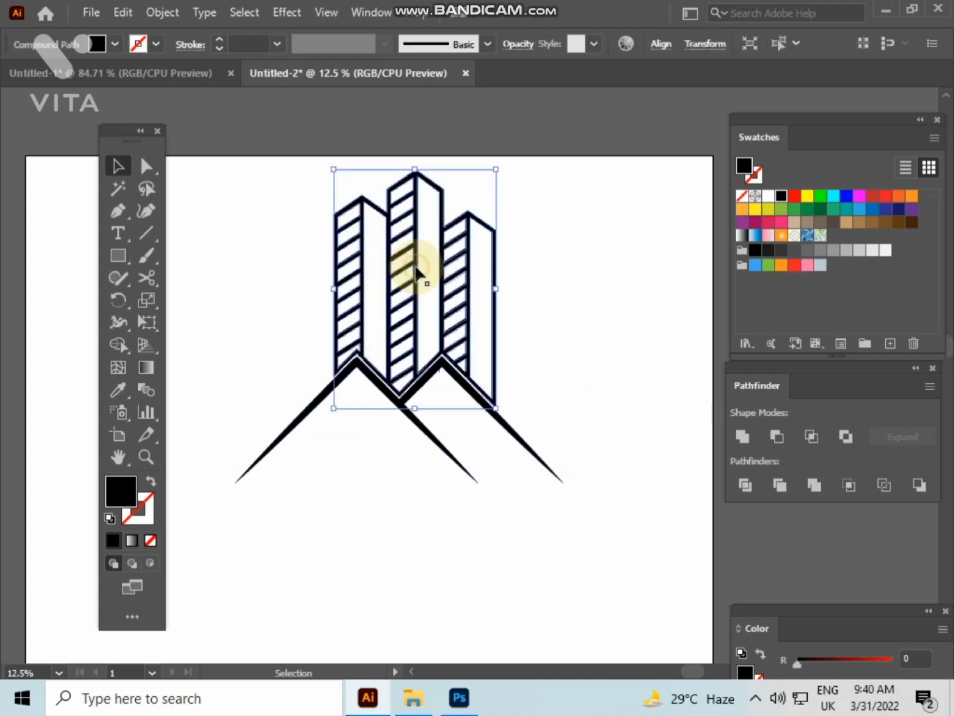
click(846, 196)
click(623, 252)
Fill the middle tower's blank right face solid blue with the Shape Builder tool
drag(610, 253, 351, 202)
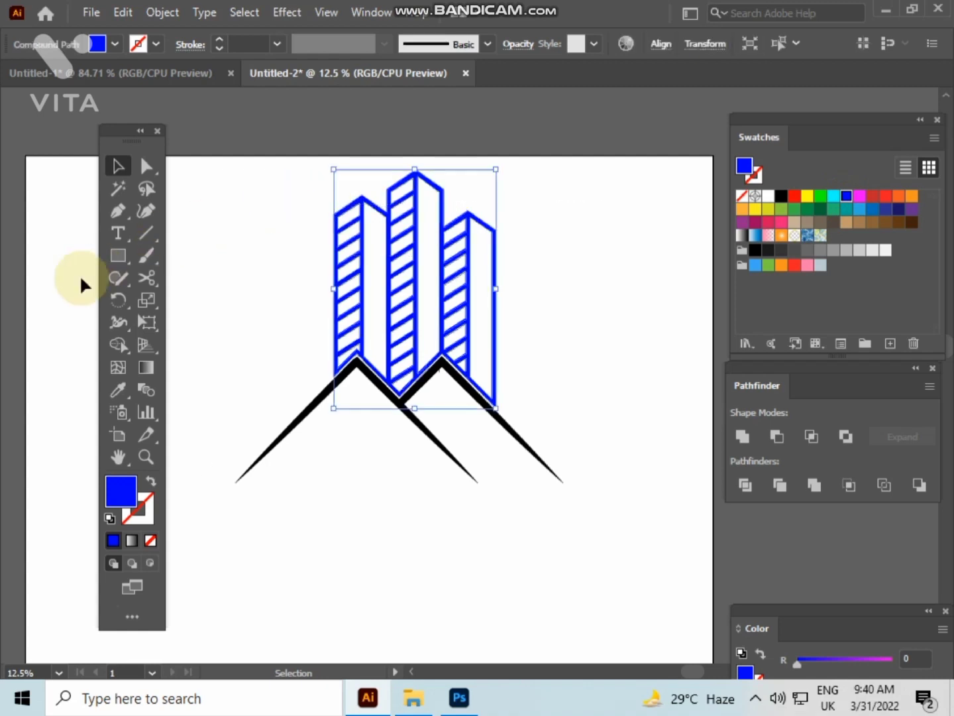
click(117, 342)
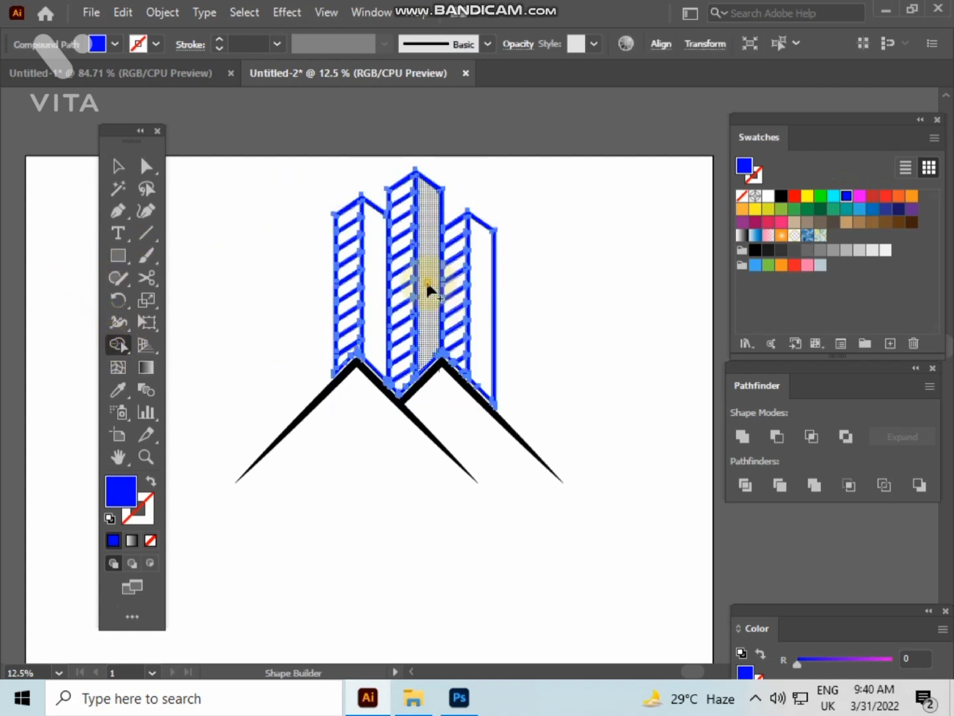
click(428, 285)
click(118, 167)
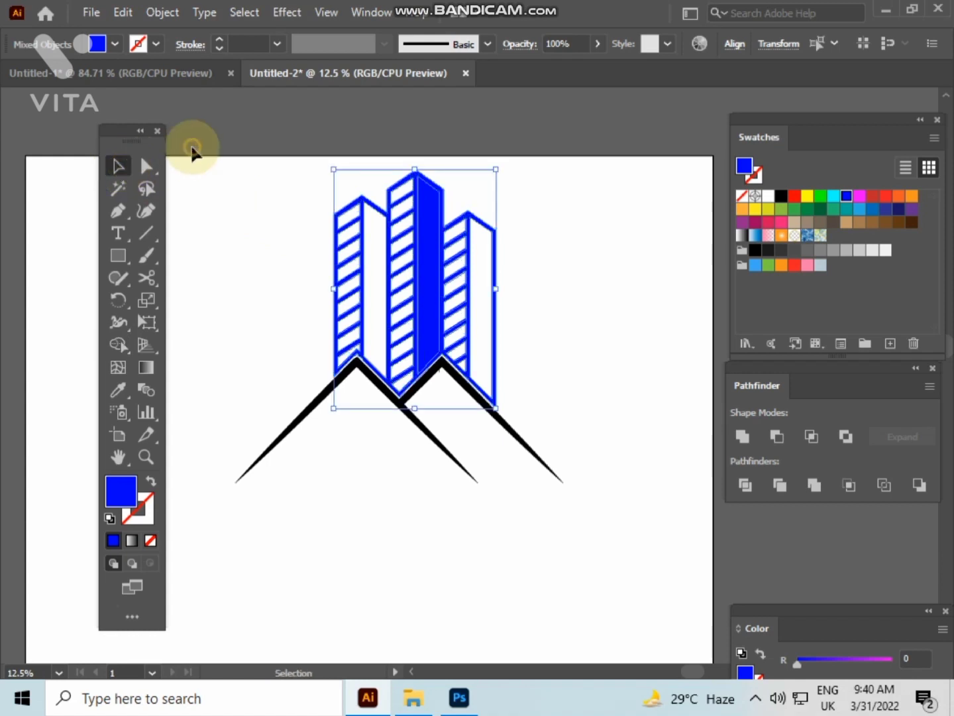
click(192, 152)
scroll(190, 144, down, 3)
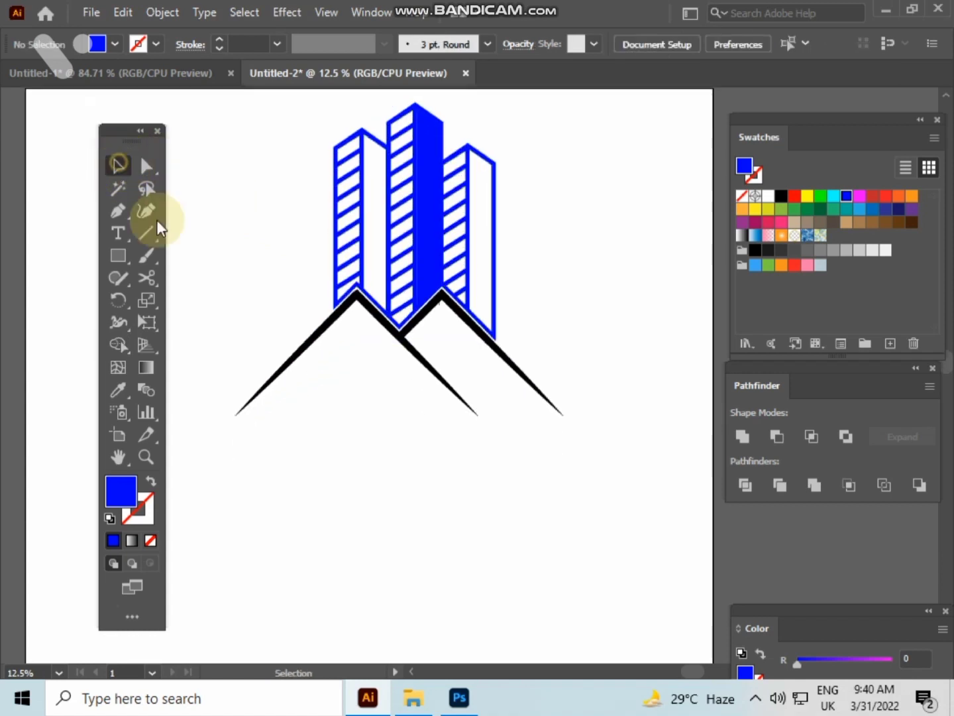
Fill the two-peak shape beneath the towers with the orange swatch
drag(319, 422, 582, 417)
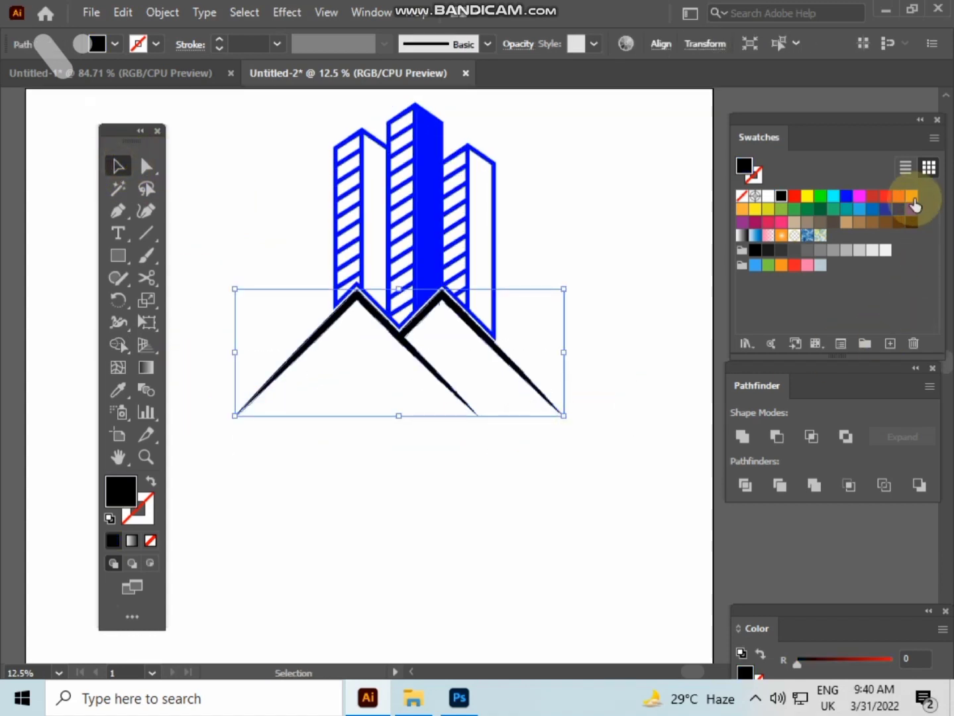
click(555, 448)
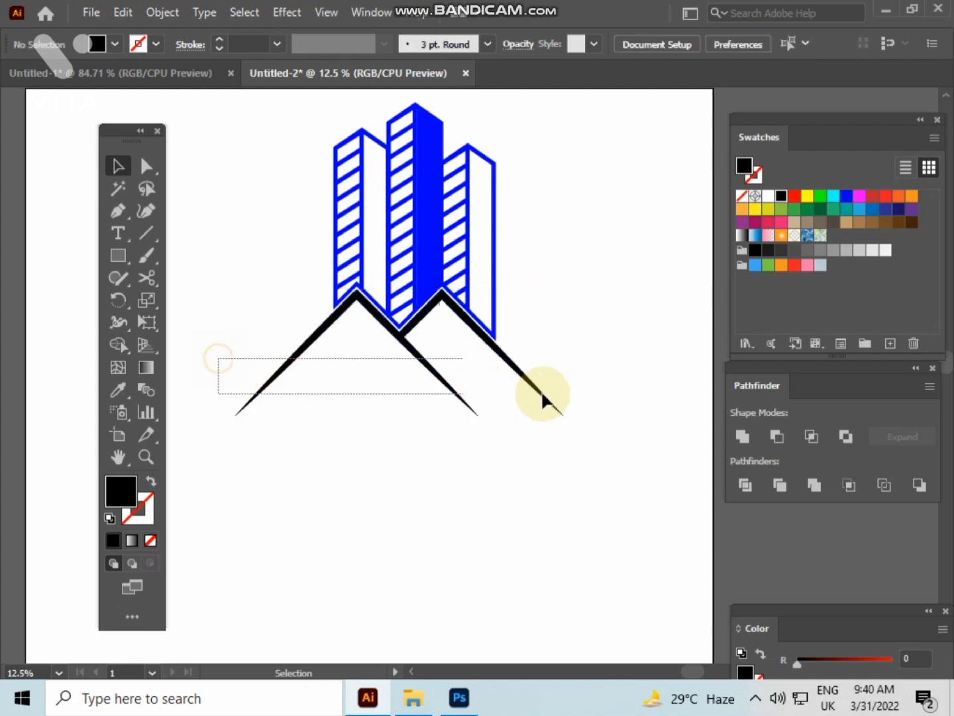
drag(541, 398, 543, 399)
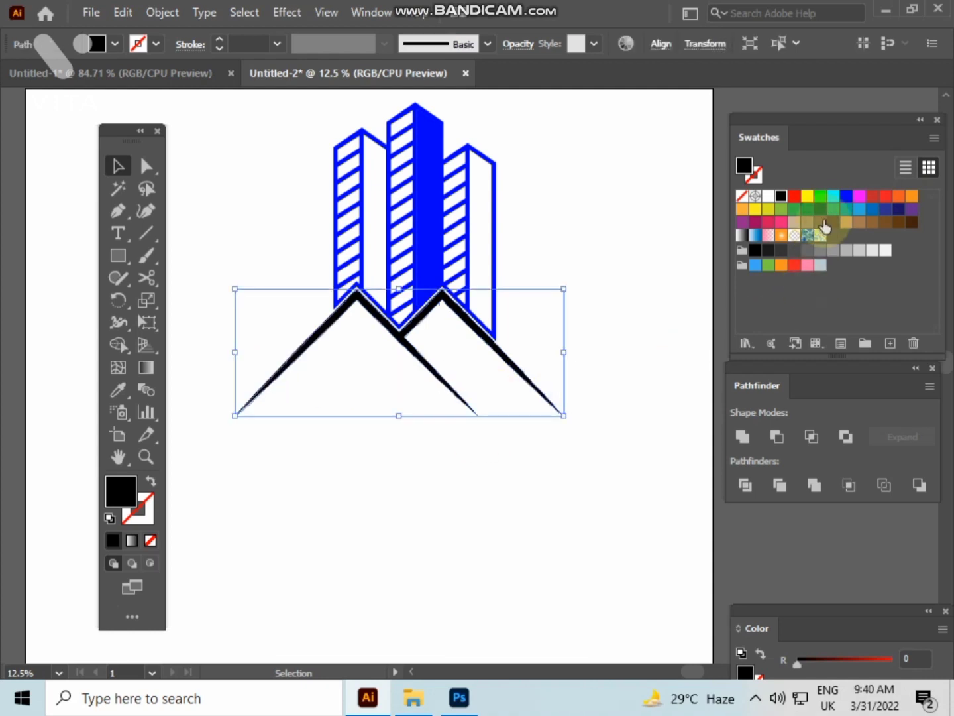
click(898, 199)
click(656, 458)
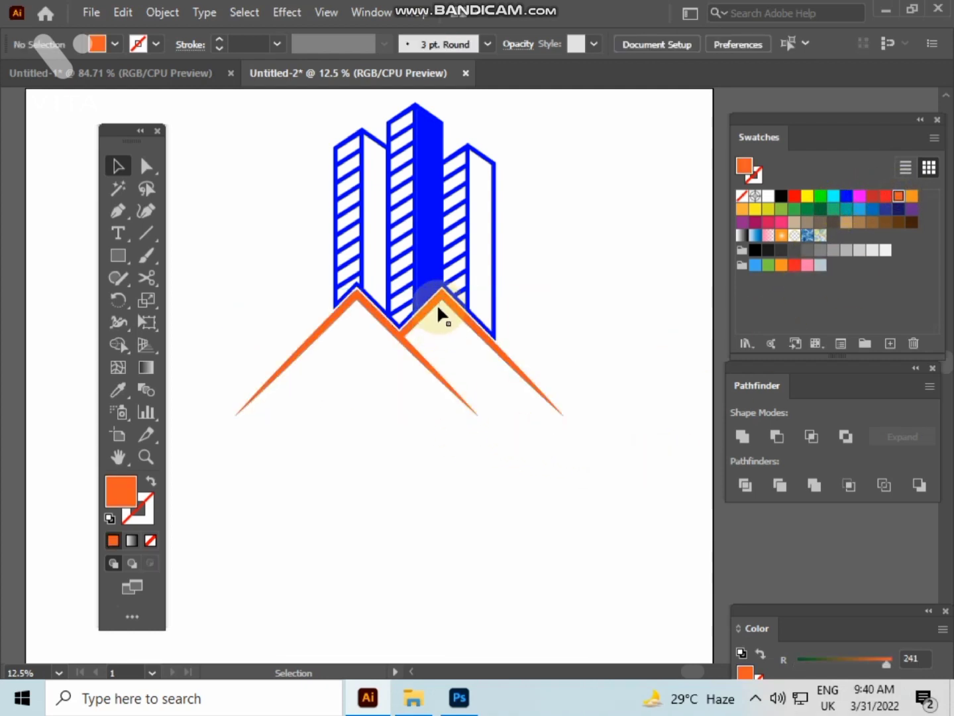
drag(438, 303, 442, 300)
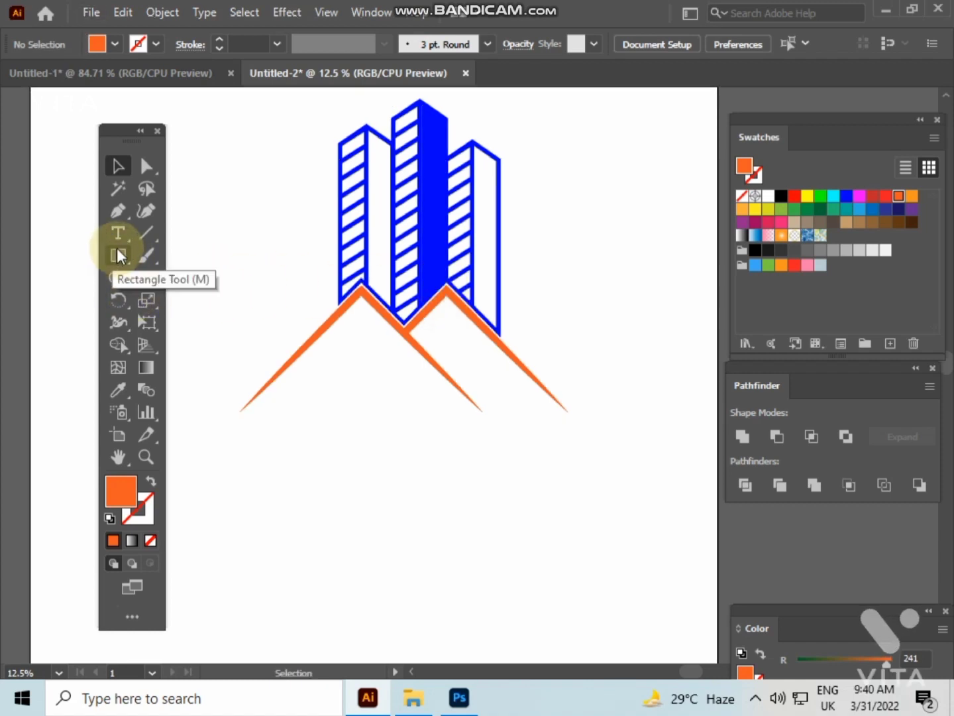
Draw a small orange square in the empty space beneath the left peak
click(121, 255)
drag(319, 445, 376, 500)
click(118, 166)
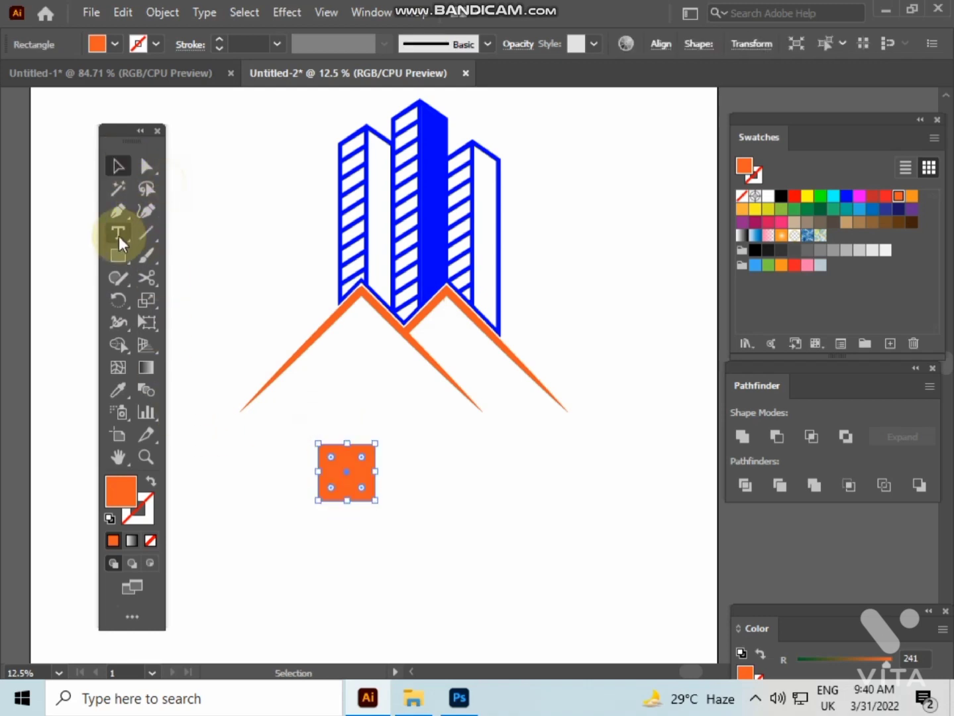
Draw a straight horizontal Pen line across the square, extending past both sides, with an orange stroke and no fill
click(117, 211)
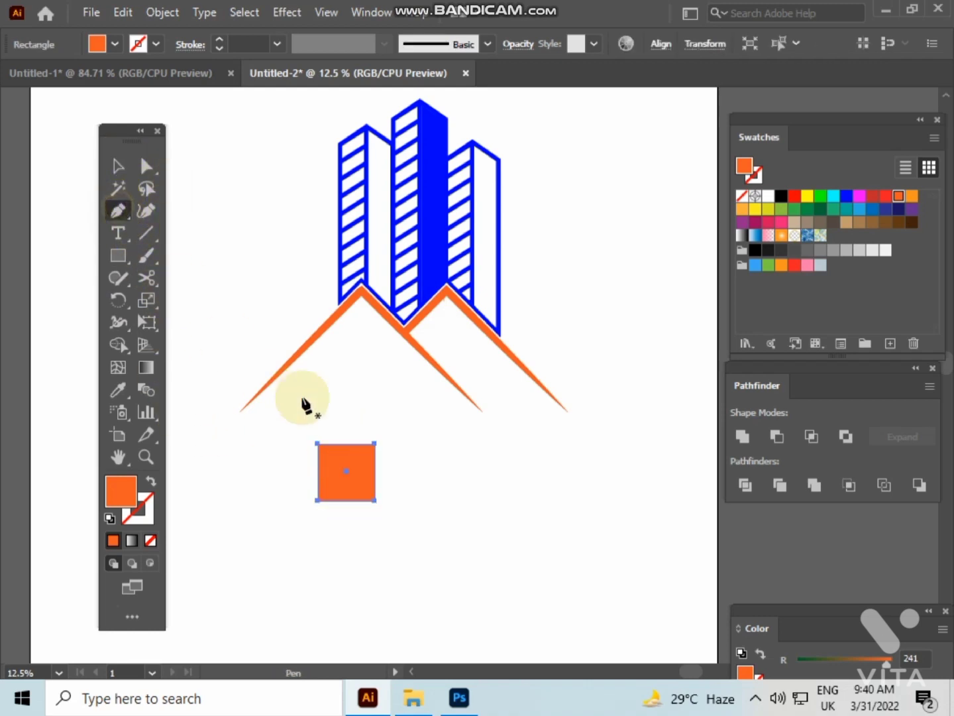
scroll(304, 398, up, 1)
drag(303, 396, 230, 283)
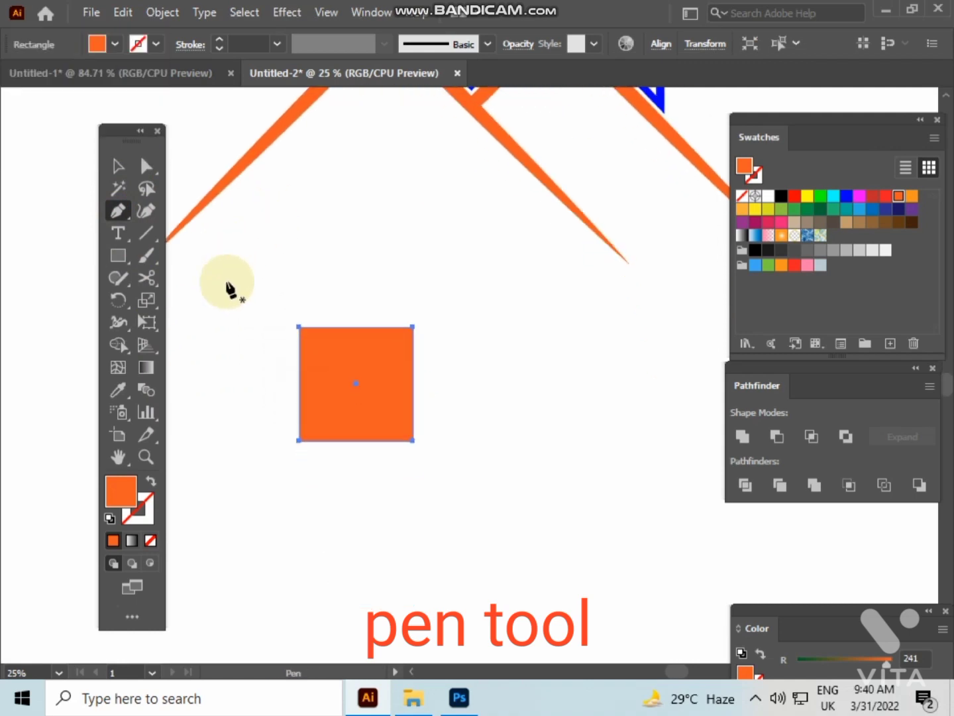
click(263, 374)
click(463, 374)
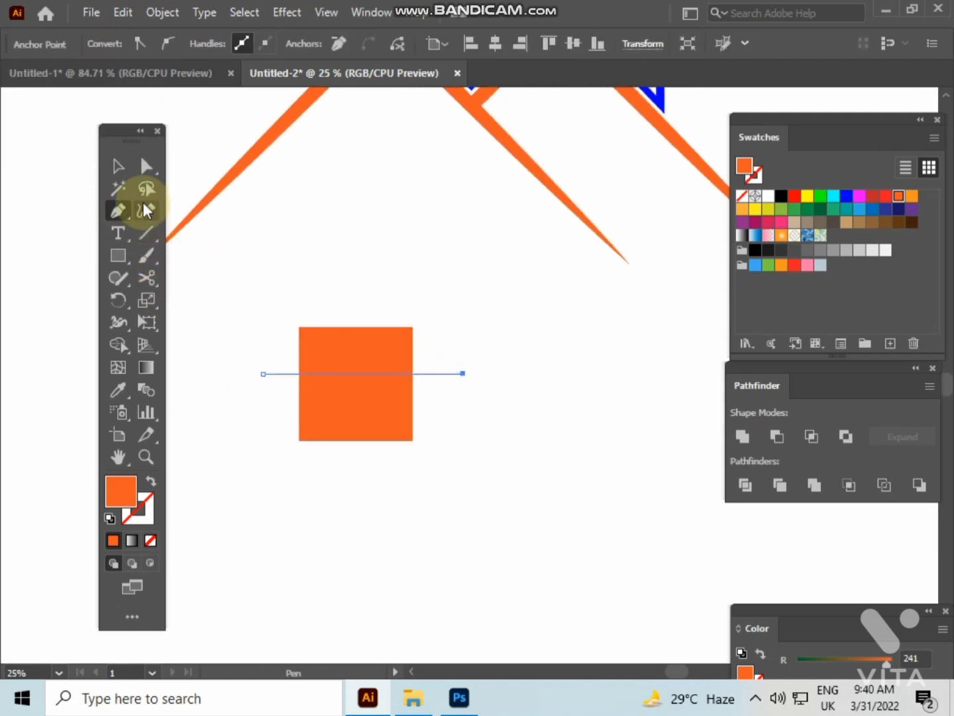
click(118, 166)
click(151, 479)
click(433, 336)
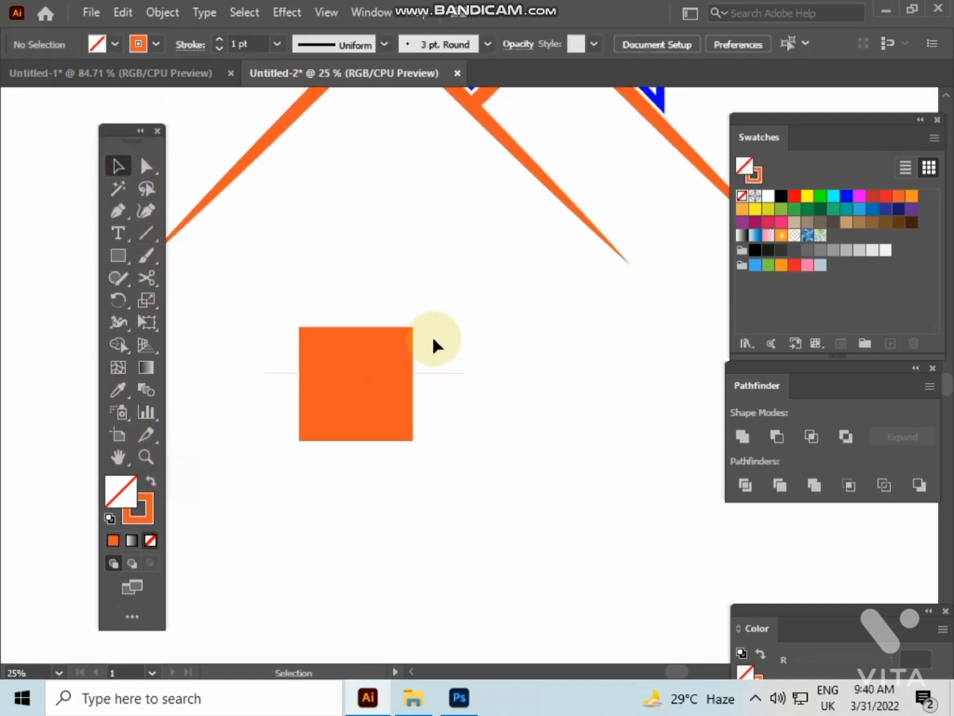
Set the horizontal line's stroke weight to 34 pt
click(419, 379)
scroll(253, 40, up, 4)
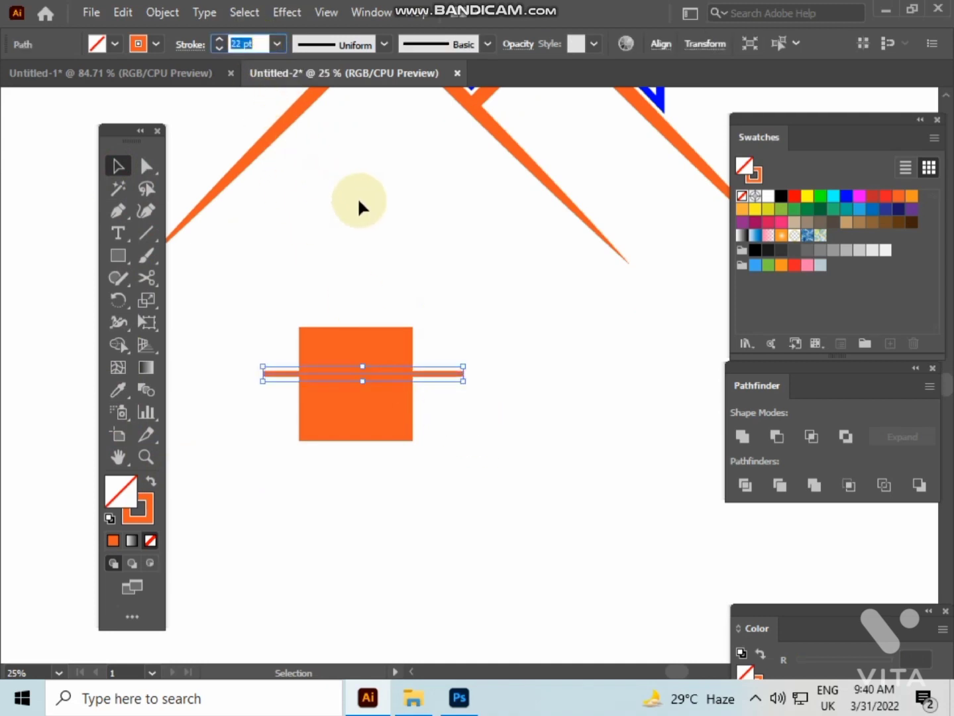
scroll(267, 39, up, 1)
scroll(267, 39, up, 12)
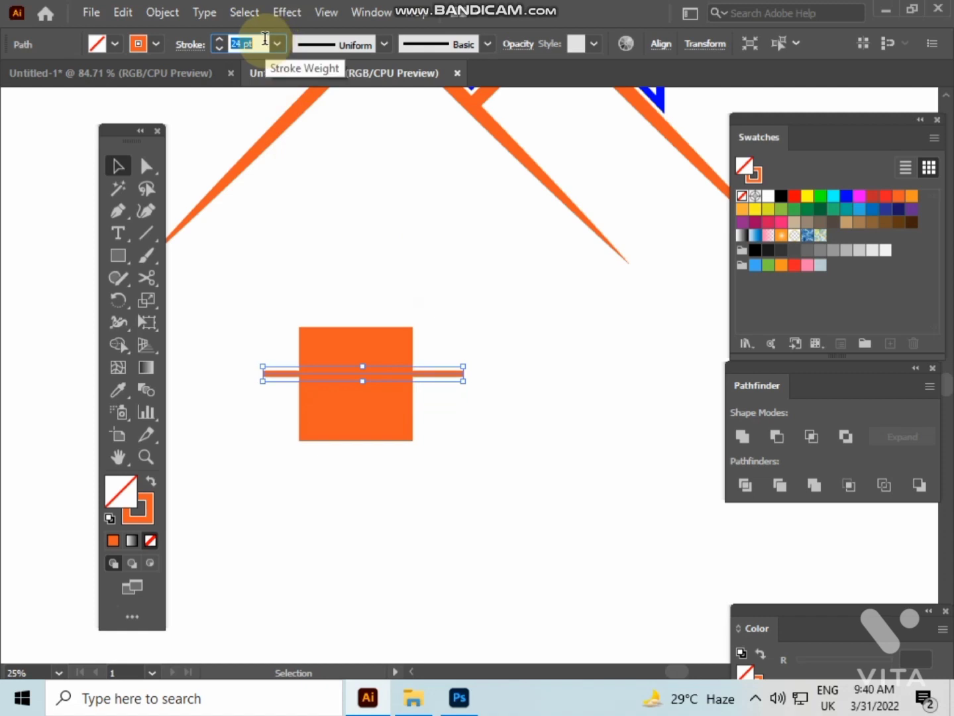
click(469, 300)
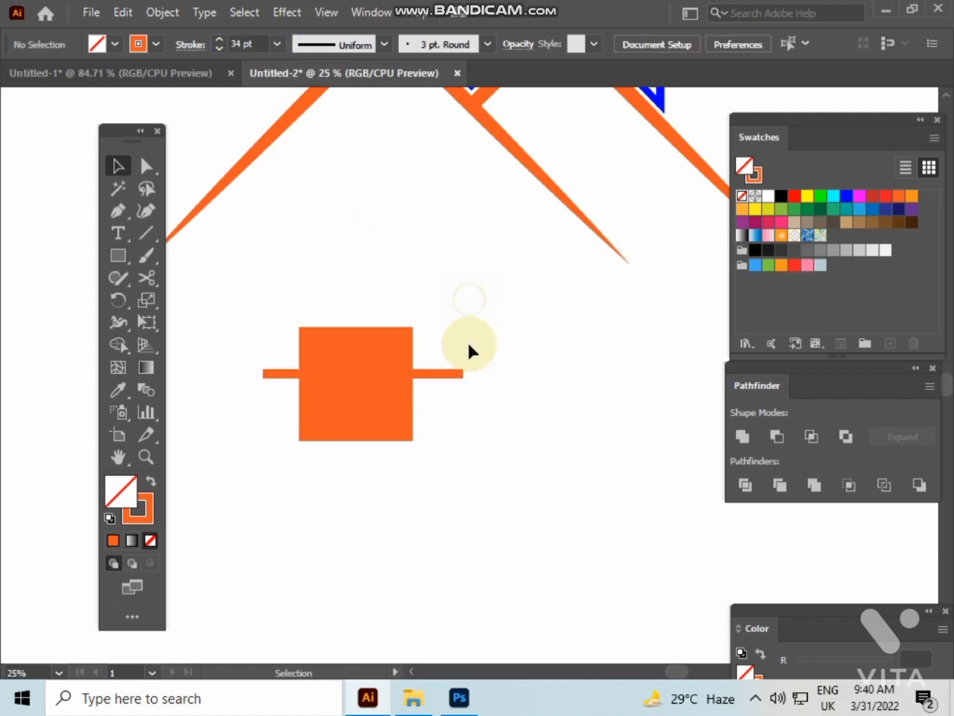
Add a vertical copy of the thick line crossing the square from above its upper edge to below its lower edge
click(450, 373)
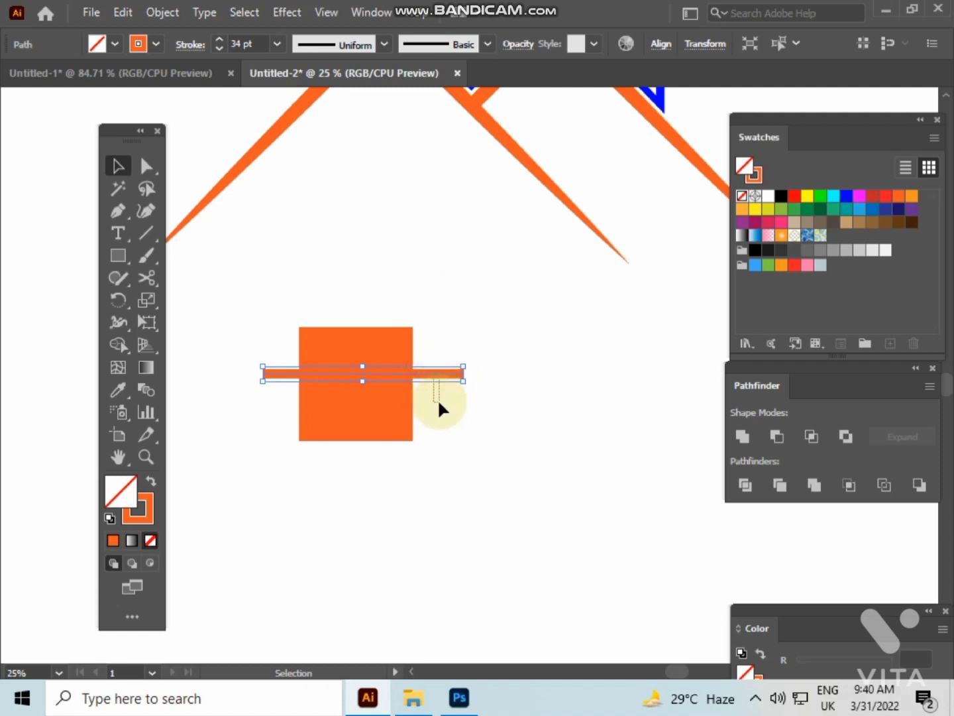
scroll(373, 405, up, 2)
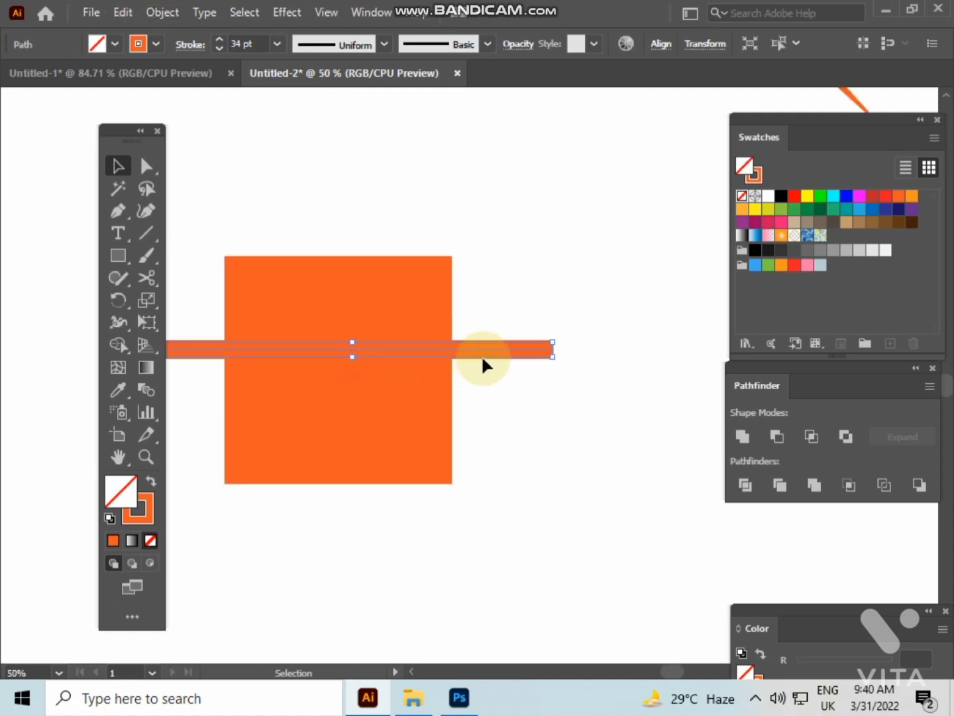
click(486, 394)
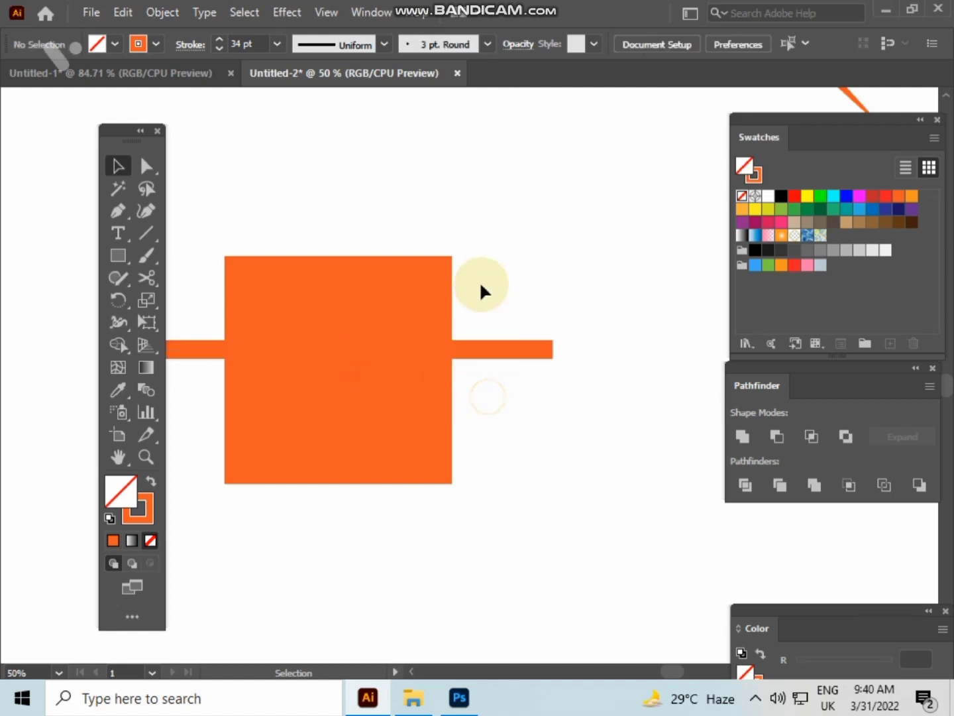
click(505, 359)
drag(505, 409, 560, 439)
drag(535, 501, 381, 560)
click(440, 560)
Align the square and both crossing lines to a common horizontal and vertical centre
drag(410, 490, 507, 579)
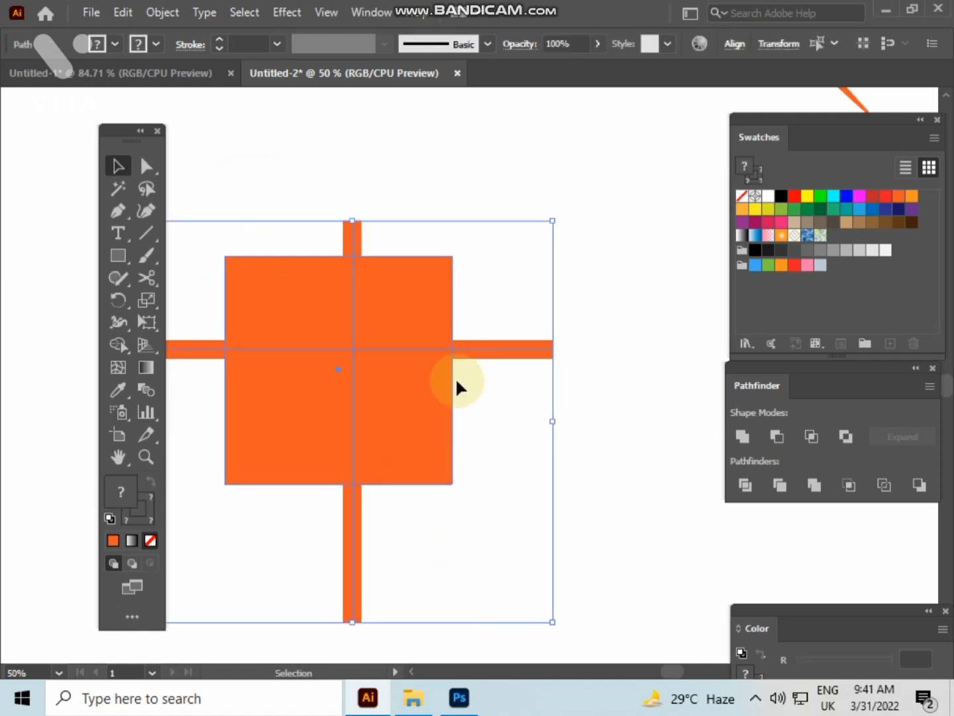
click(735, 45)
click(585, 98)
drag(259, 198, 442, 463)
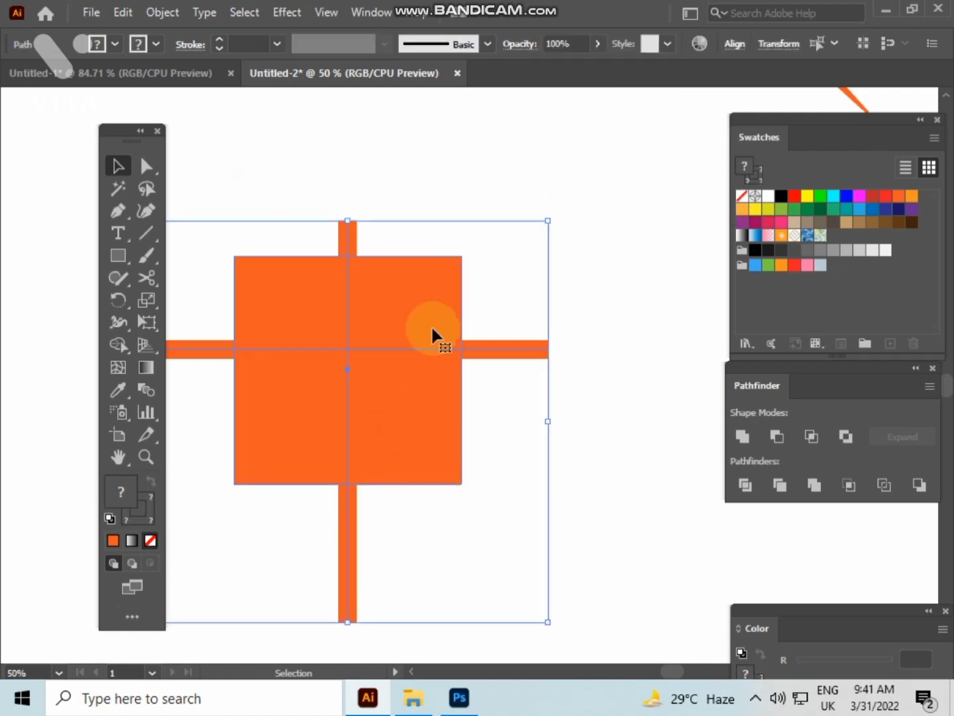
click(736, 46)
click(693, 95)
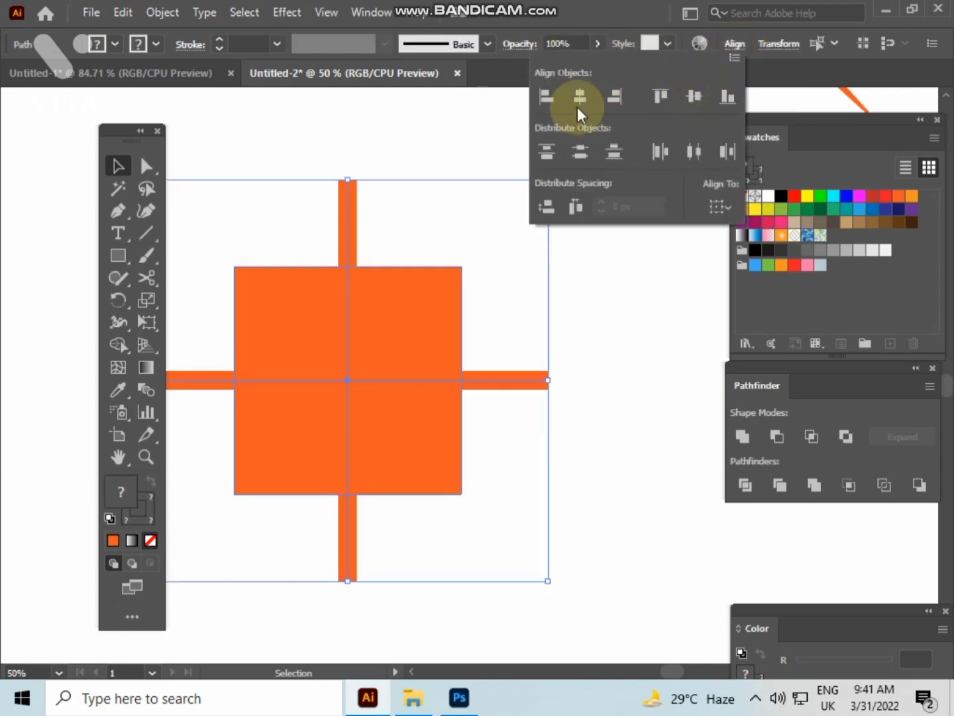
click(598, 283)
Expand the orange square and both crossing bars into filled shapes
drag(256, 208, 500, 596)
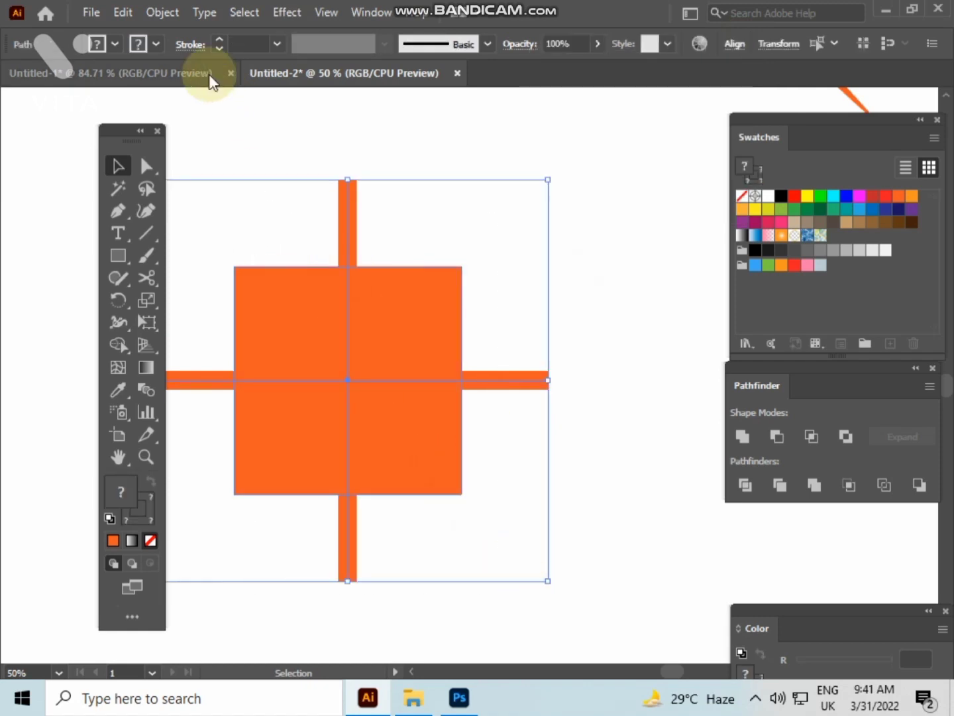
click(163, 12)
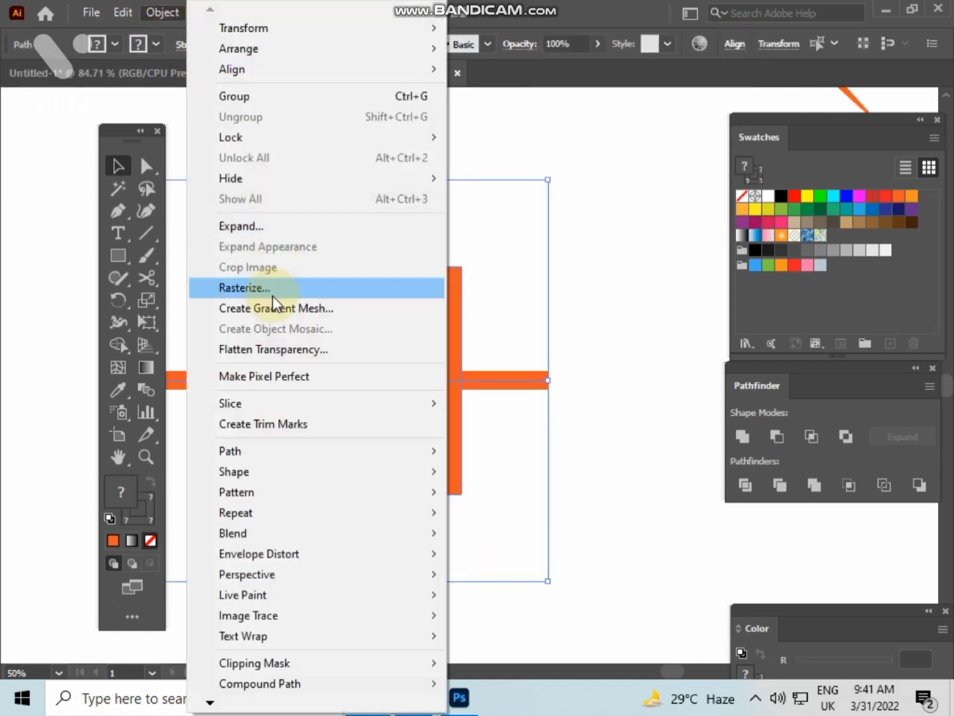
click(245, 225)
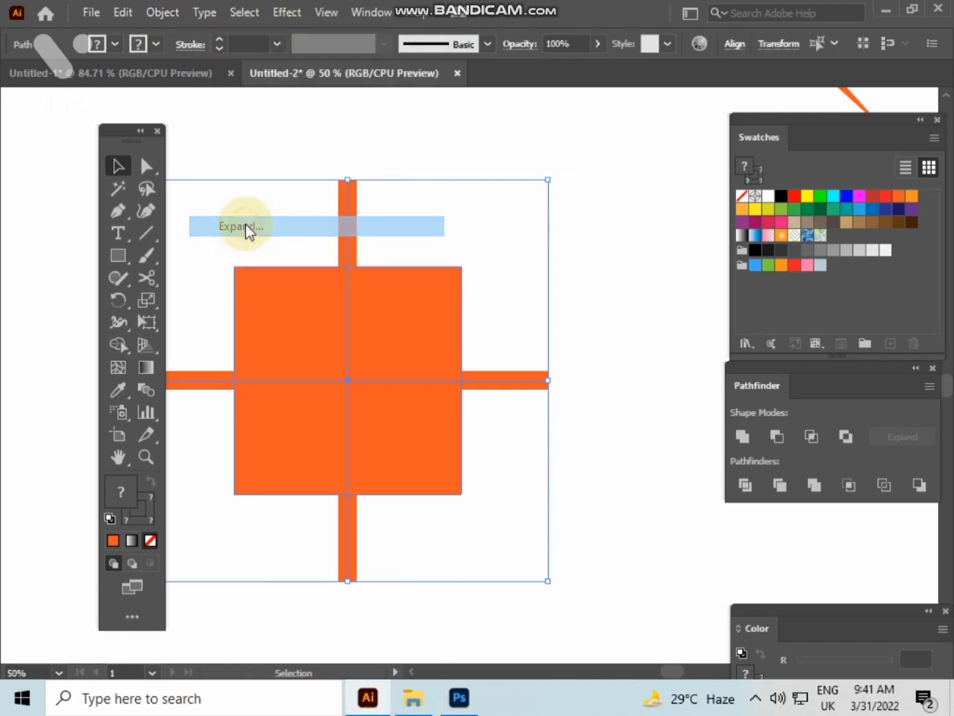
click(438, 454)
click(472, 534)
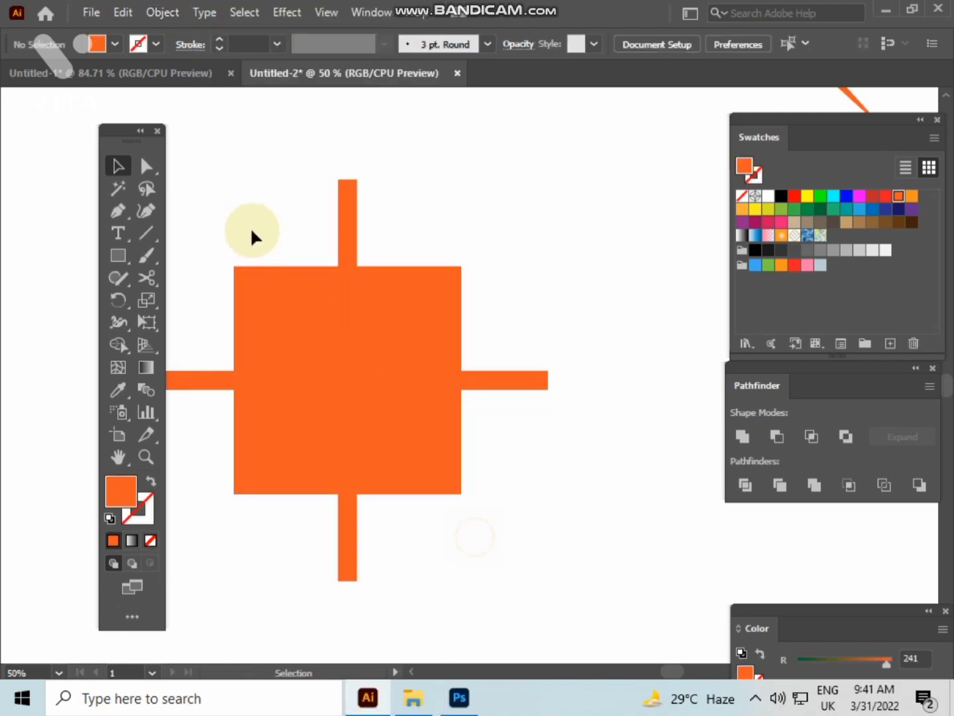
Subtract the crossing bars from the square with Minus Front to form a four-pane window
drag(408, 470, 424, 463)
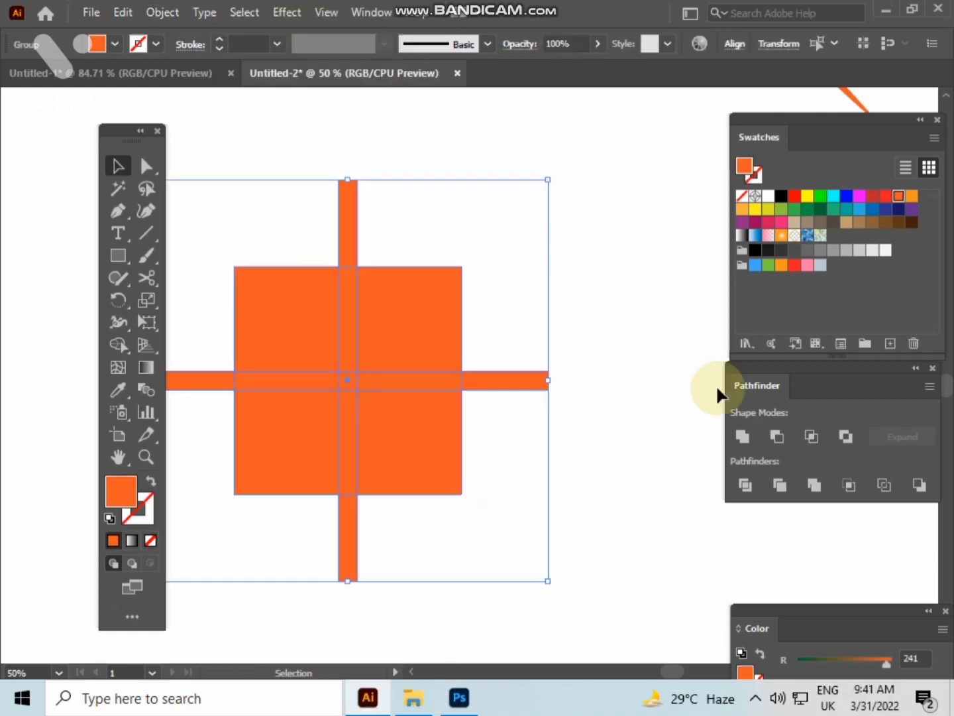
click(777, 432)
click(636, 428)
Position the four-pane window under the left orange peak and scale it down to about half size
scroll(636, 426, down, 4)
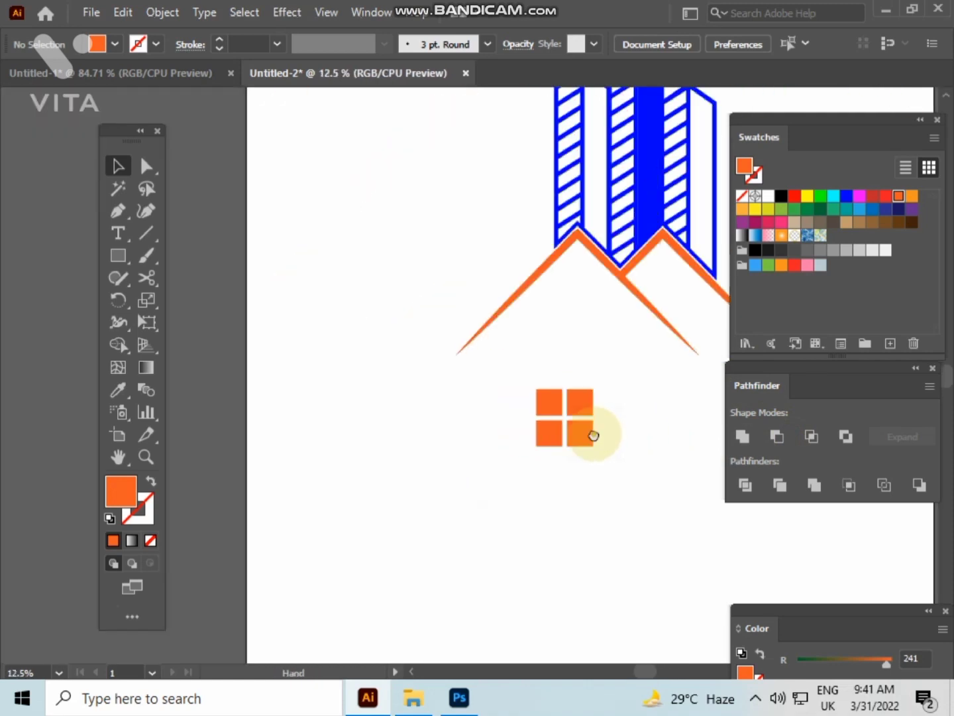
drag(592, 432, 483, 437)
drag(489, 331, 490, 330)
scroll(490, 331, up, 1)
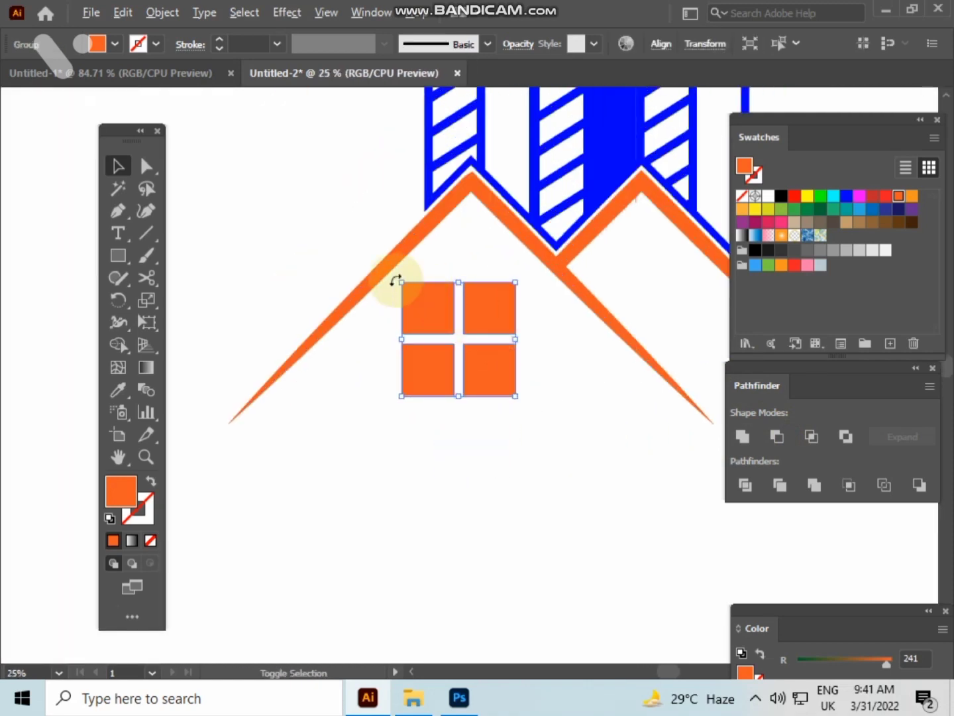
drag(402, 282, 430, 311)
click(550, 410)
Place a copy of the window under the right orange peak and shrink it smaller than the original
drag(521, 375, 377, 432)
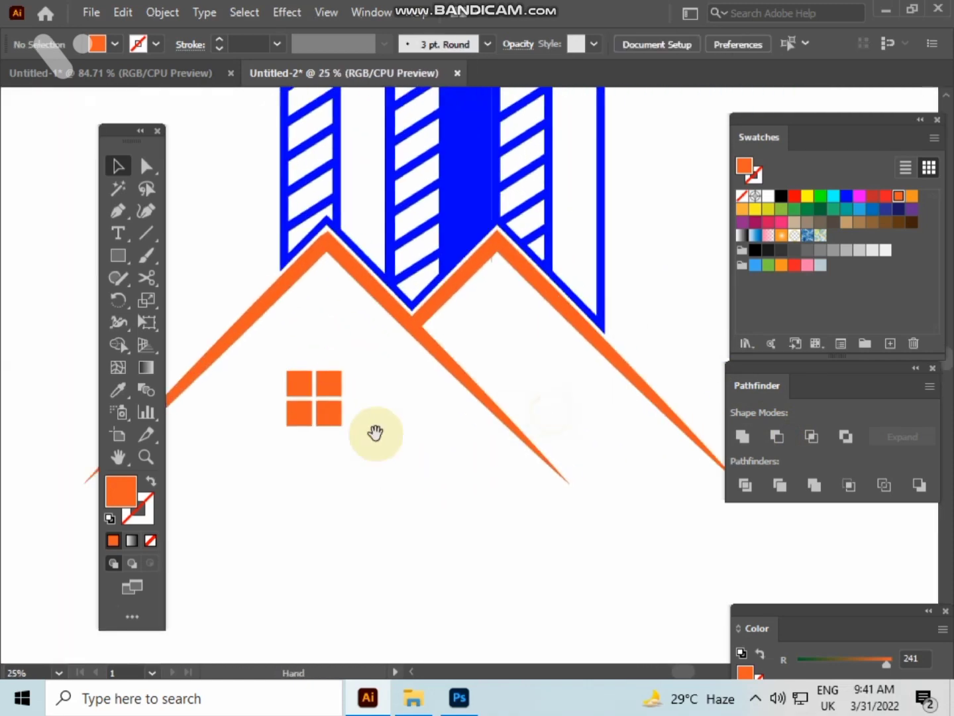
drag(313, 414, 546, 387)
scroll(547, 389, up, 1)
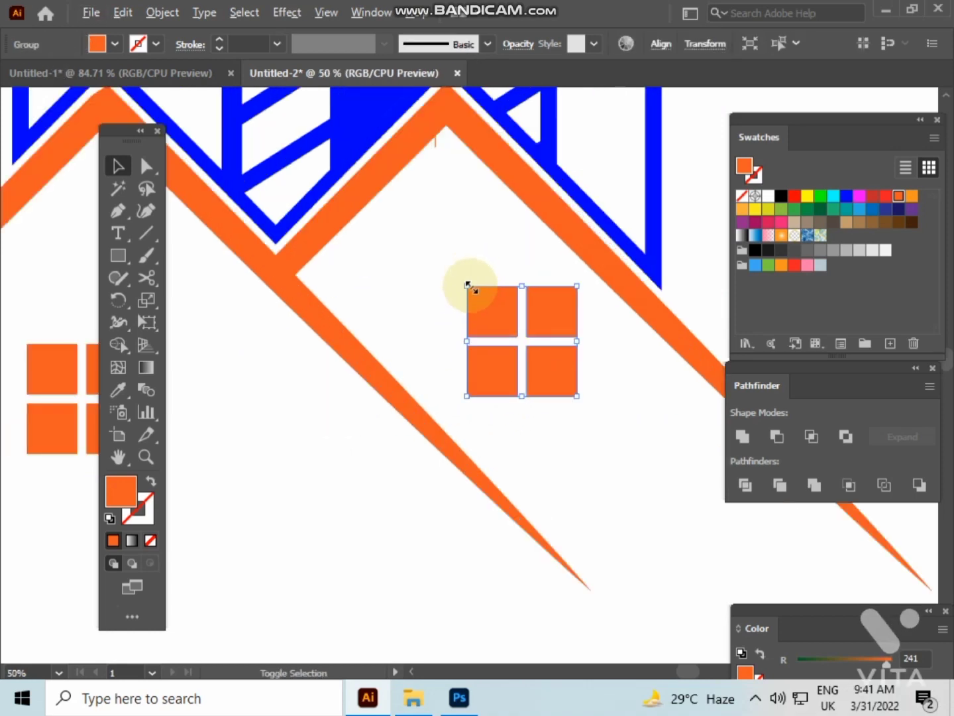
drag(467, 286, 482, 317)
click(590, 456)
Scale the left peak's window down slightly about its centre
scroll(592, 458, down, 1)
drag(591, 457, 604, 551)
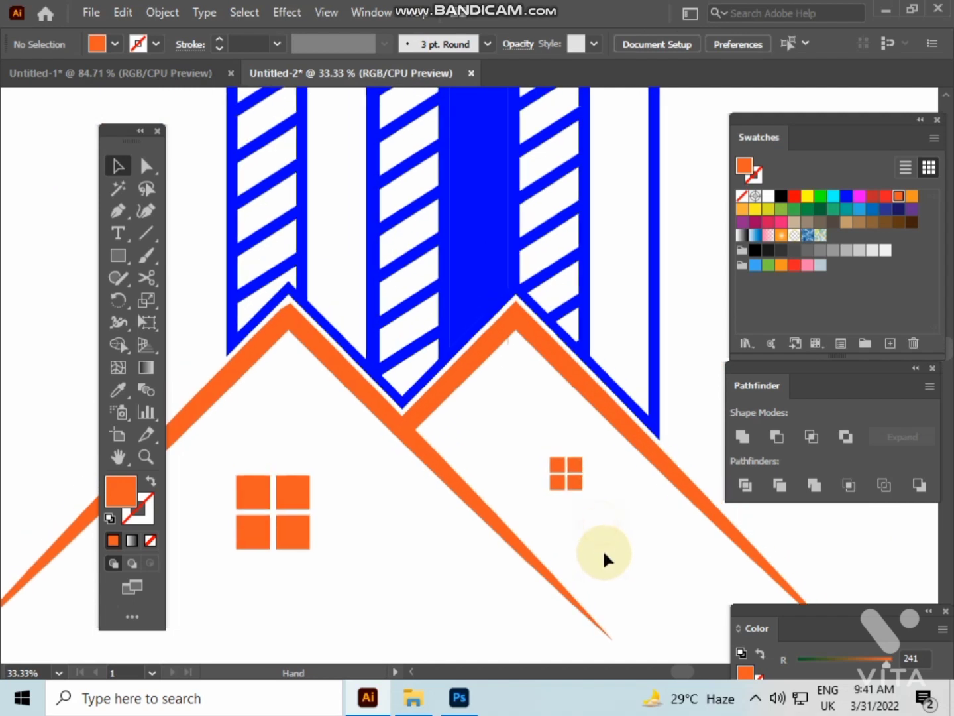
click(240, 477)
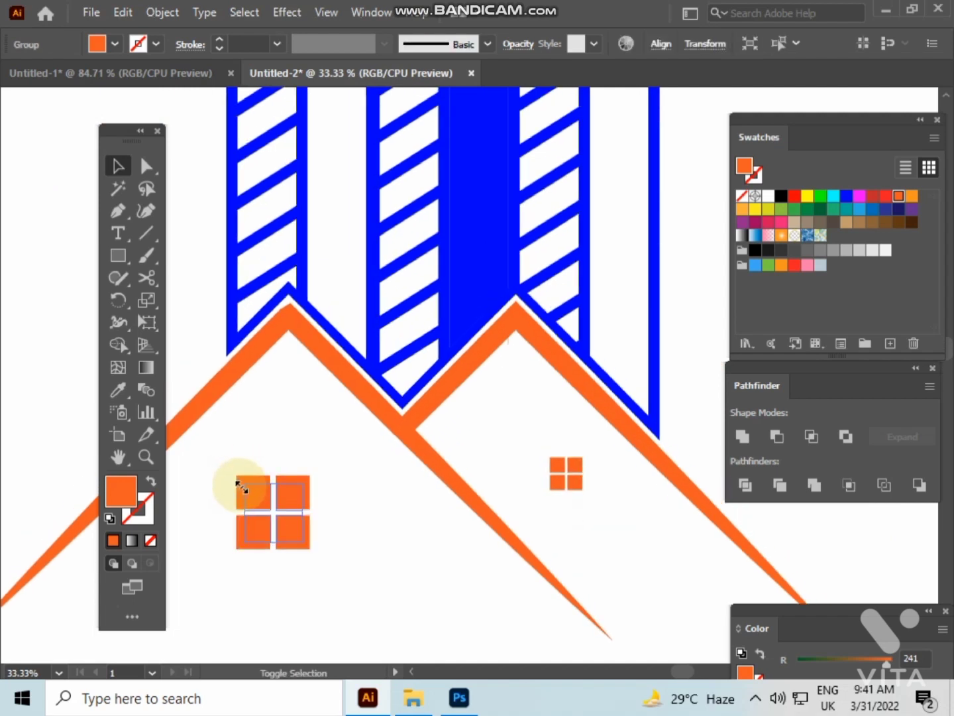
click(316, 480)
Draw a thin closed orange wedge with the Pen tool, running horizontally inward from the left peak's lower tip
scroll(316, 484, down, 1)
scroll(279, 522, down, 1)
drag(279, 521, 349, 377)
scroll(579, 452, up, 2)
drag(407, 503, 696, 504)
click(114, 211)
drag(191, 253, 326, 239)
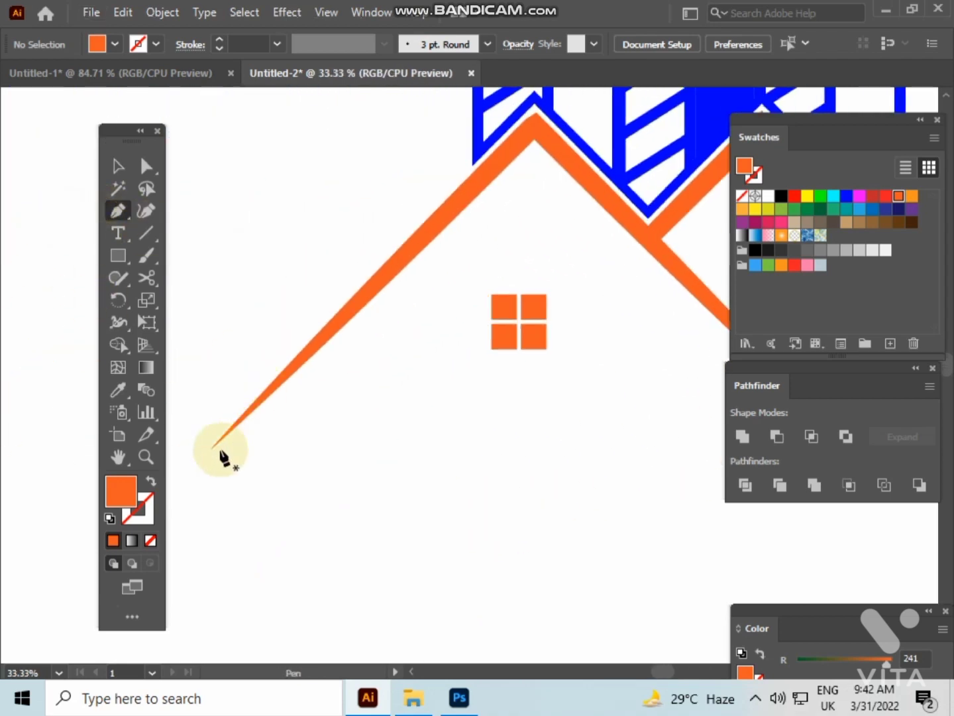
drag(211, 449, 375, 449)
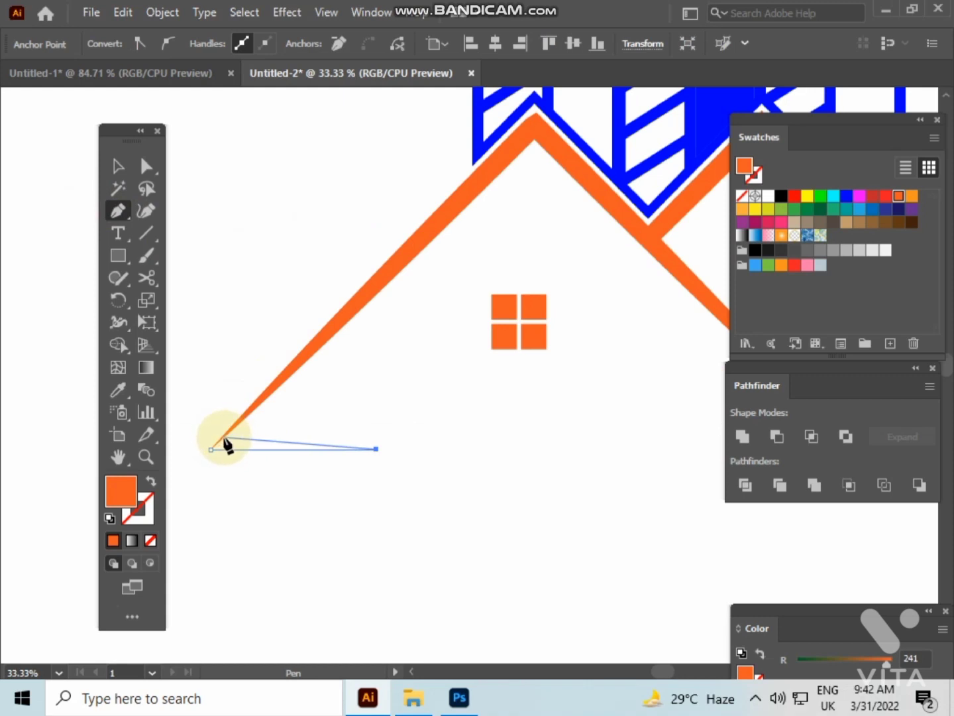
click(213, 448)
click(118, 166)
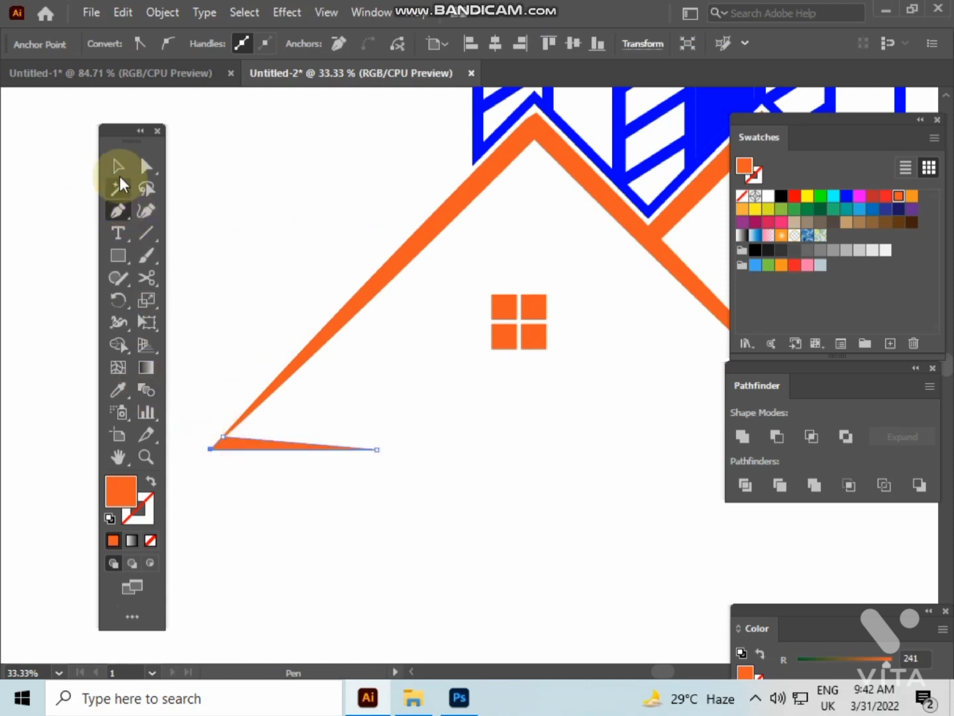
click(247, 156)
Set the Type tool's font to Metropolis Bold at 72 pt
scroll(246, 155, down, 2)
scroll(247, 156, up, 3)
click(117, 232)
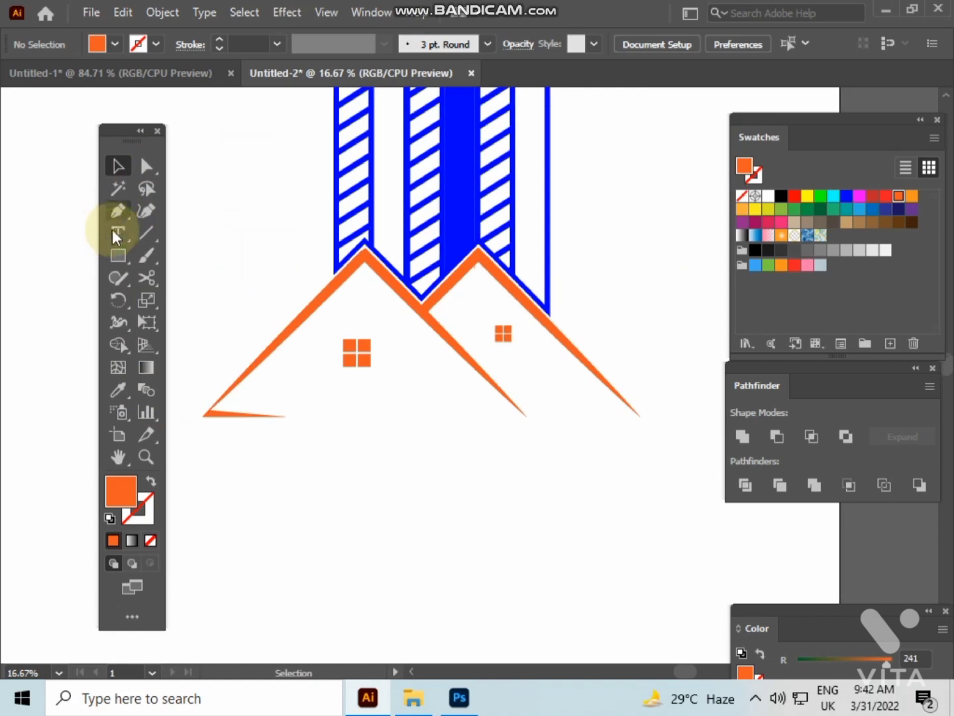
click(707, 43)
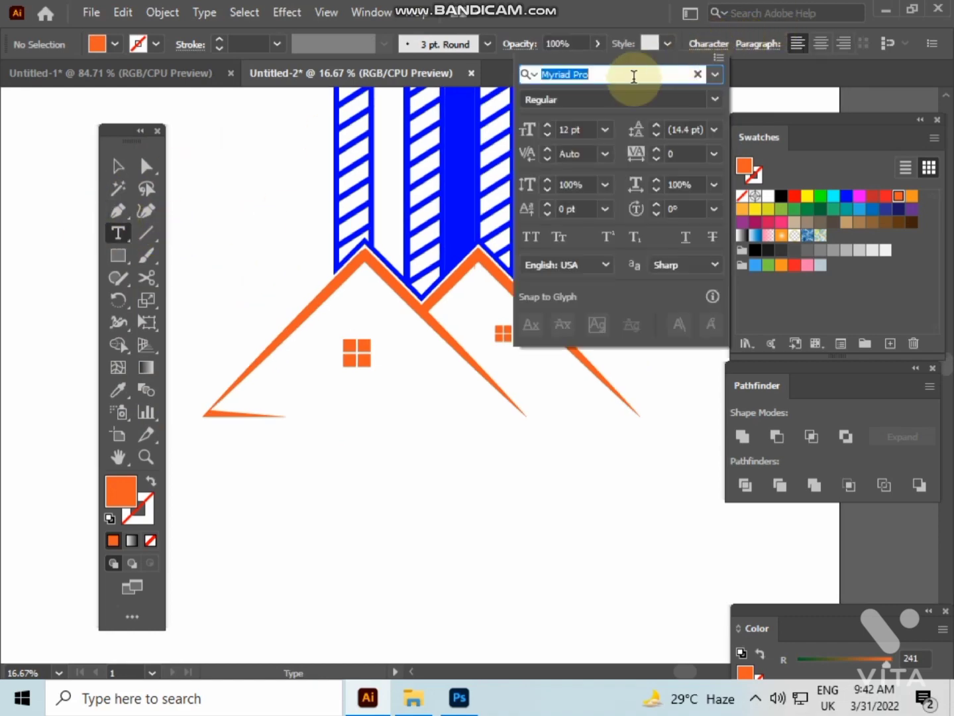
text(re)
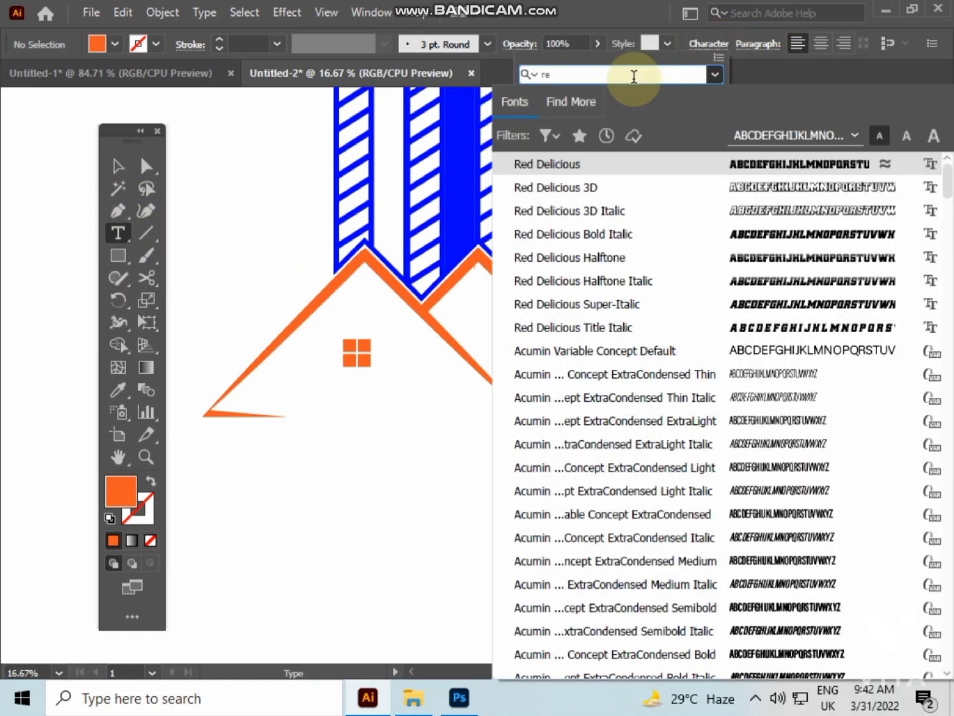
text(e)
key(BackSpace)
key(BackSpace)
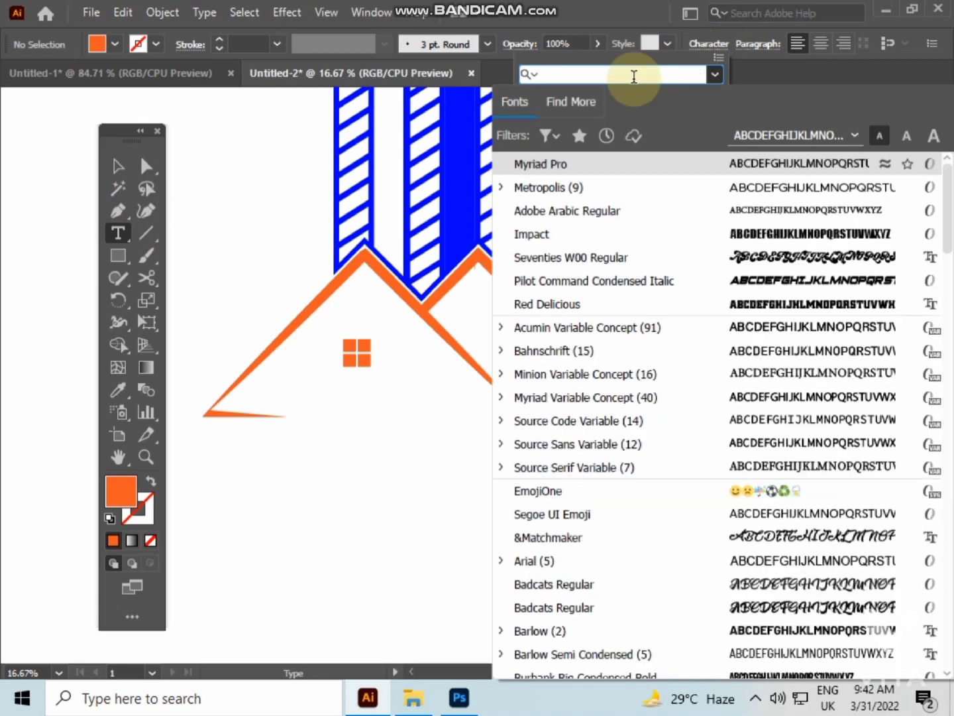
text(me)
click(587, 258)
click(605, 128)
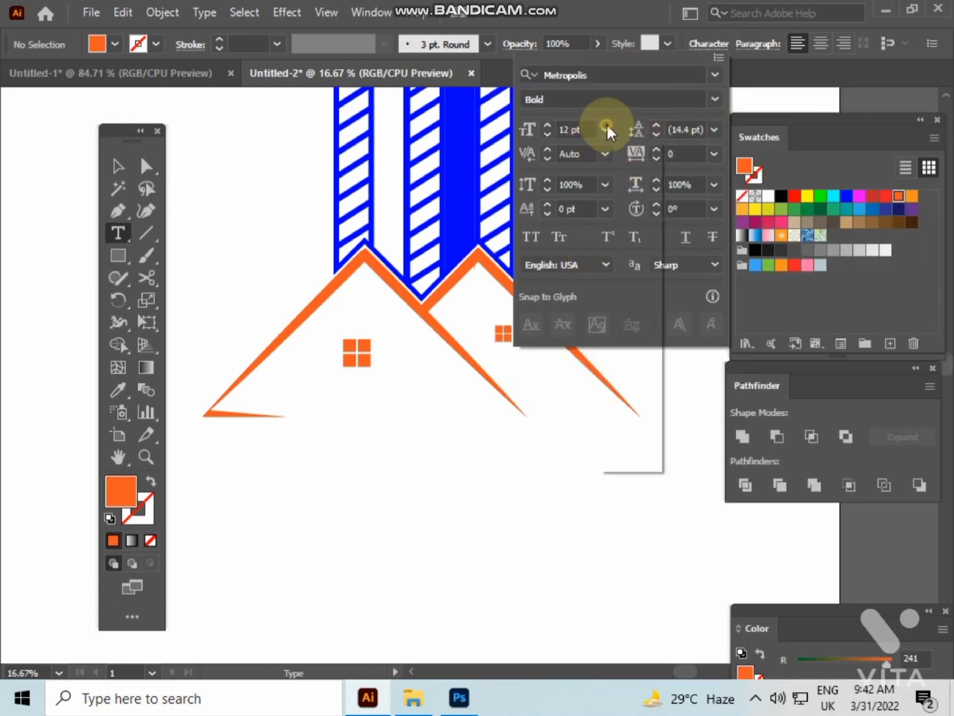
click(617, 466)
Add the text "REALESTATE" in black on the empty area below the peaks
click(295, 507)
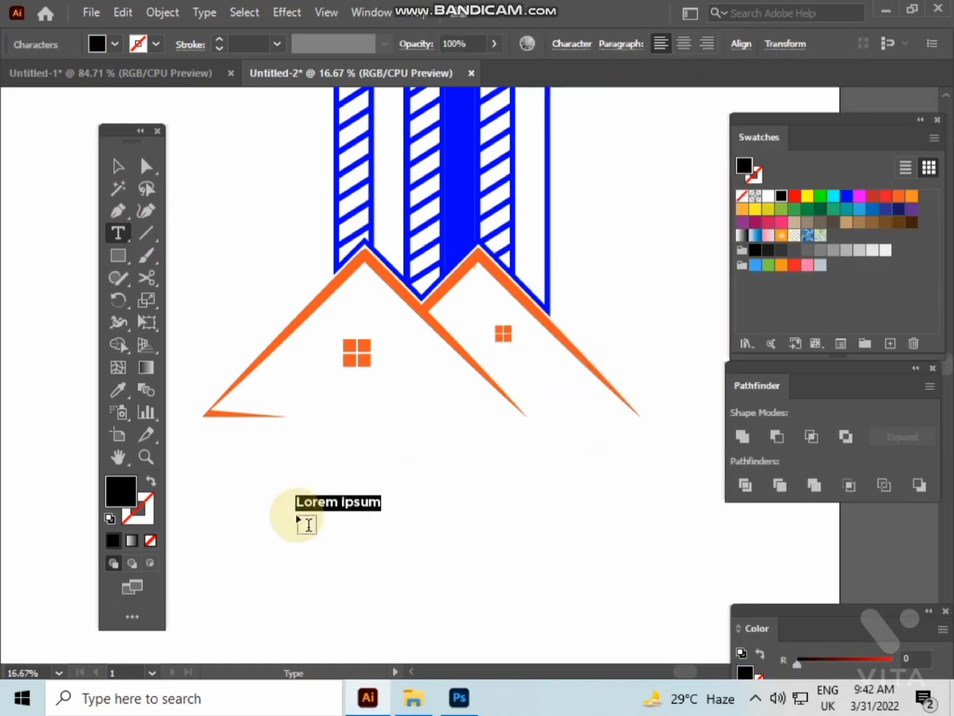
key(BackSpace)
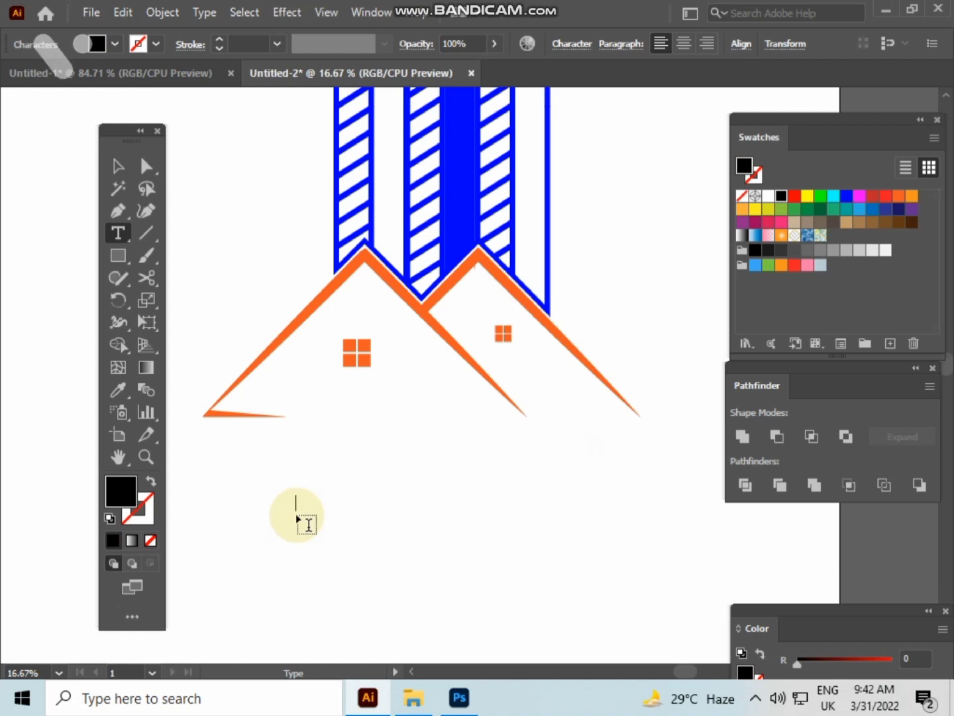
text(REALESTATE)
click(117, 165)
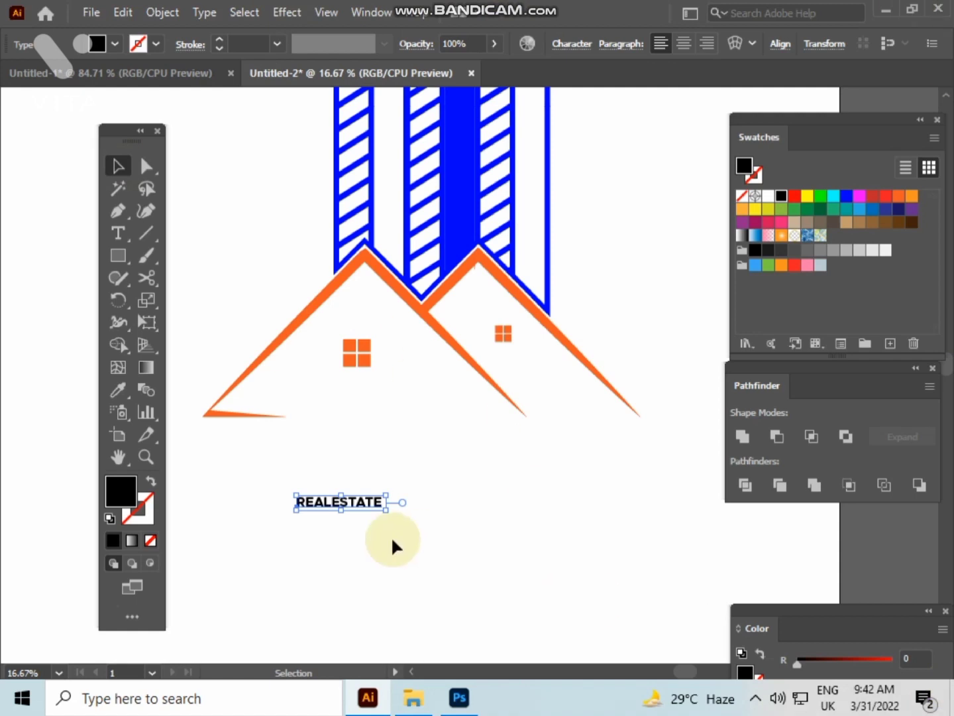
Enlarge the REALESTATE text to about the full width of the peaks and centre it directly beneath them
drag(388, 517, 500, 582)
key(ctrl+z)
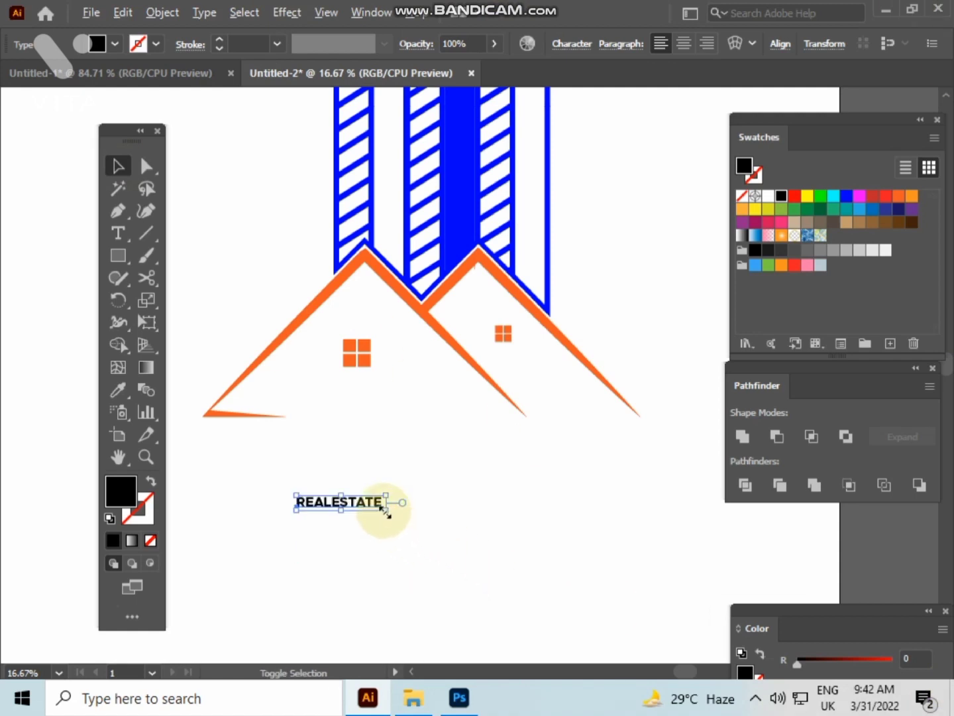
drag(384, 511, 500, 596)
drag(413, 500, 457, 462)
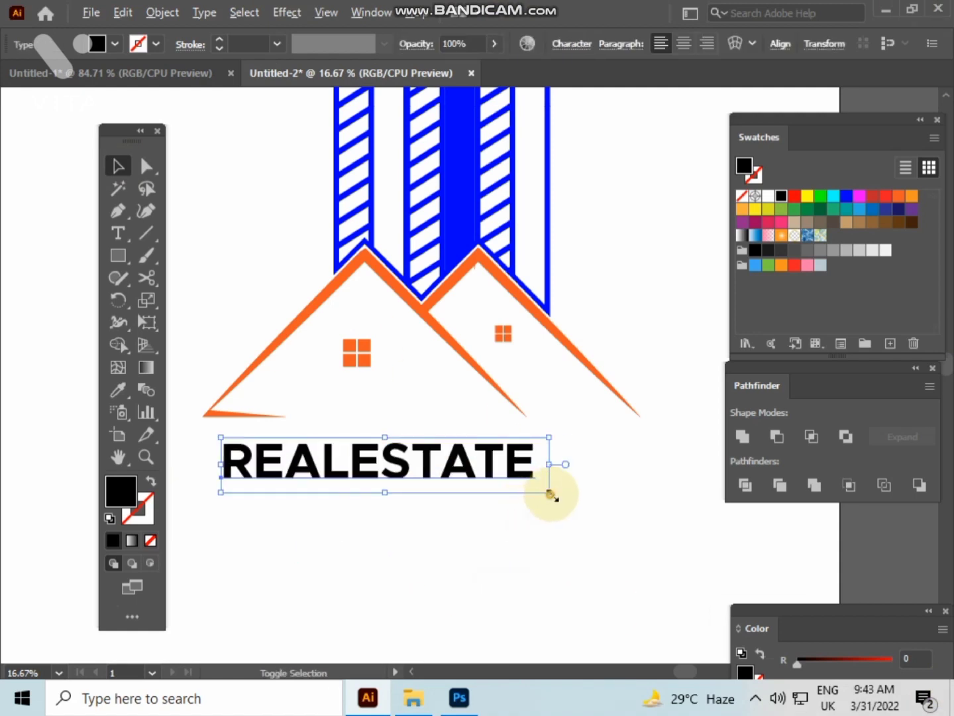
drag(551, 494, 617, 526)
click(586, 539)
drag(441, 460, 493, 462)
click(568, 585)
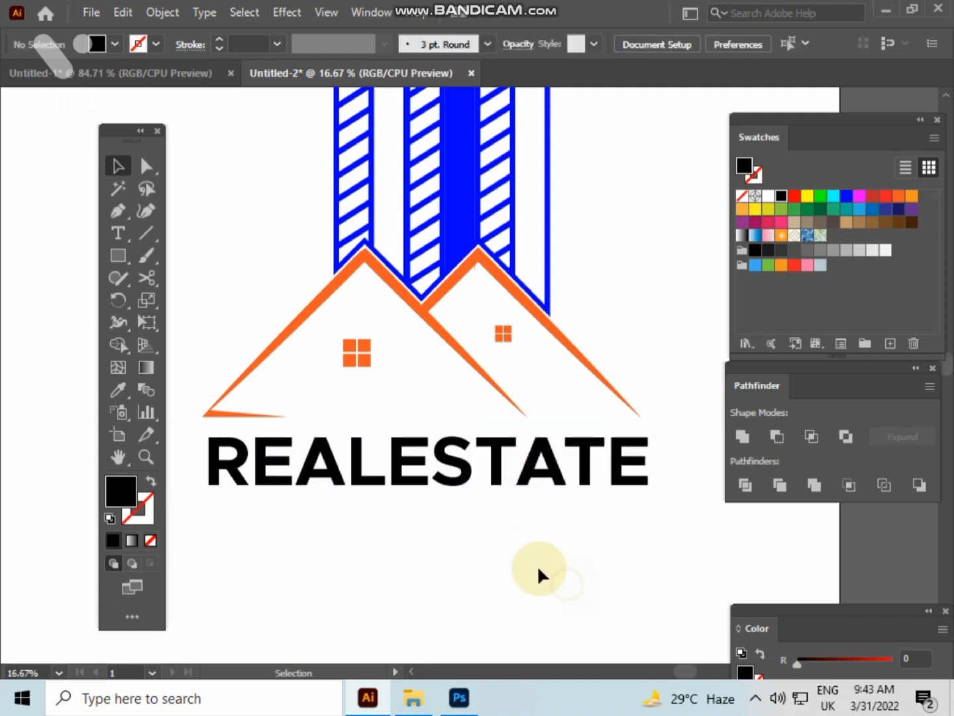
Add a separate black text line reading "TAGLINE" below the REALESTATE text
scroll(537, 563, down, 1)
click(482, 493)
click(99, 299)
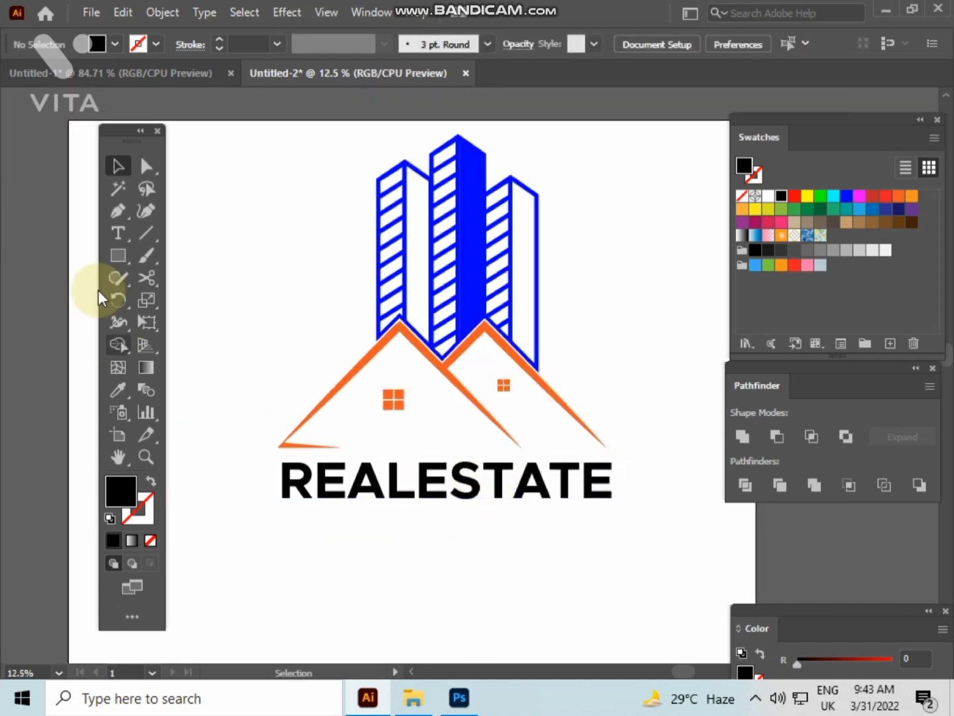
key(t)
click(232, 568)
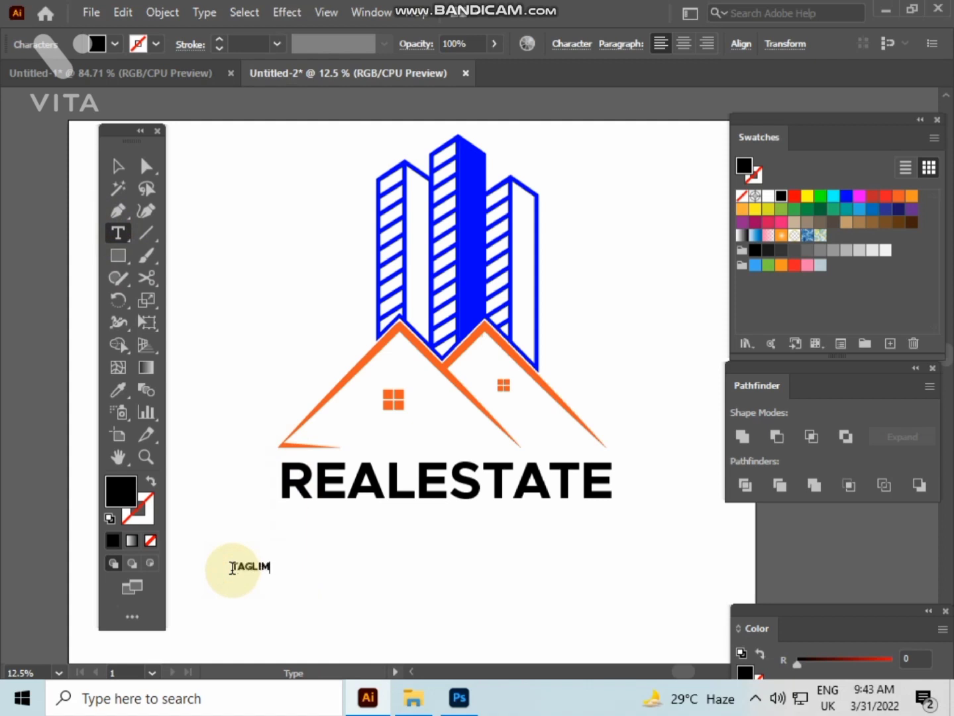
text(TAGLINE)
click(118, 165)
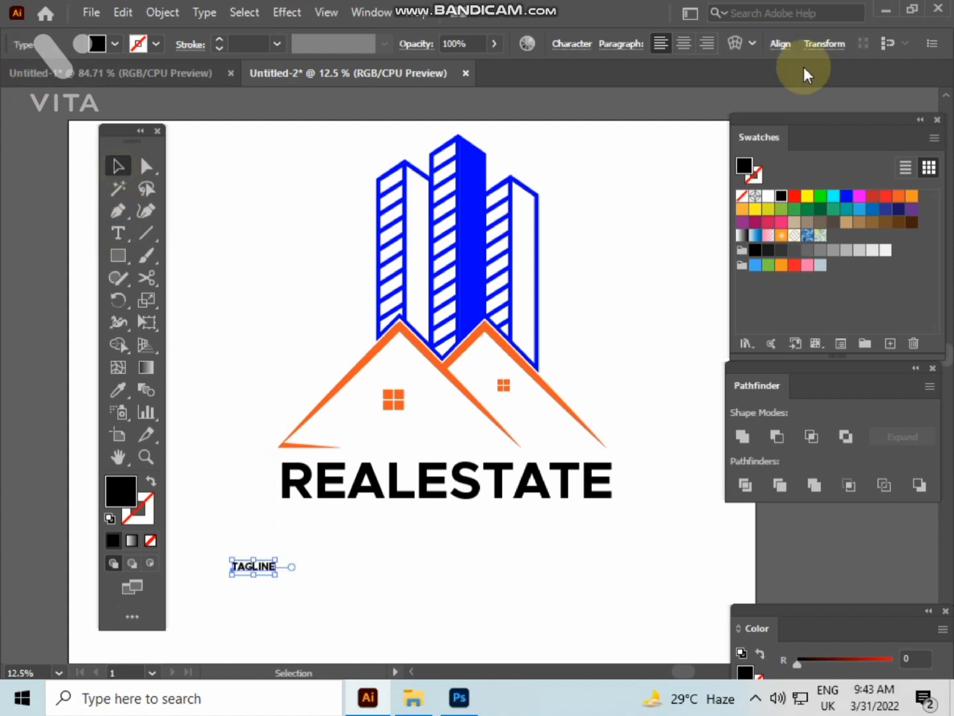
Set the TAGLINE text's tracking to 800 and centre it just beneath REALESTATE
click(567, 44)
click(533, 154)
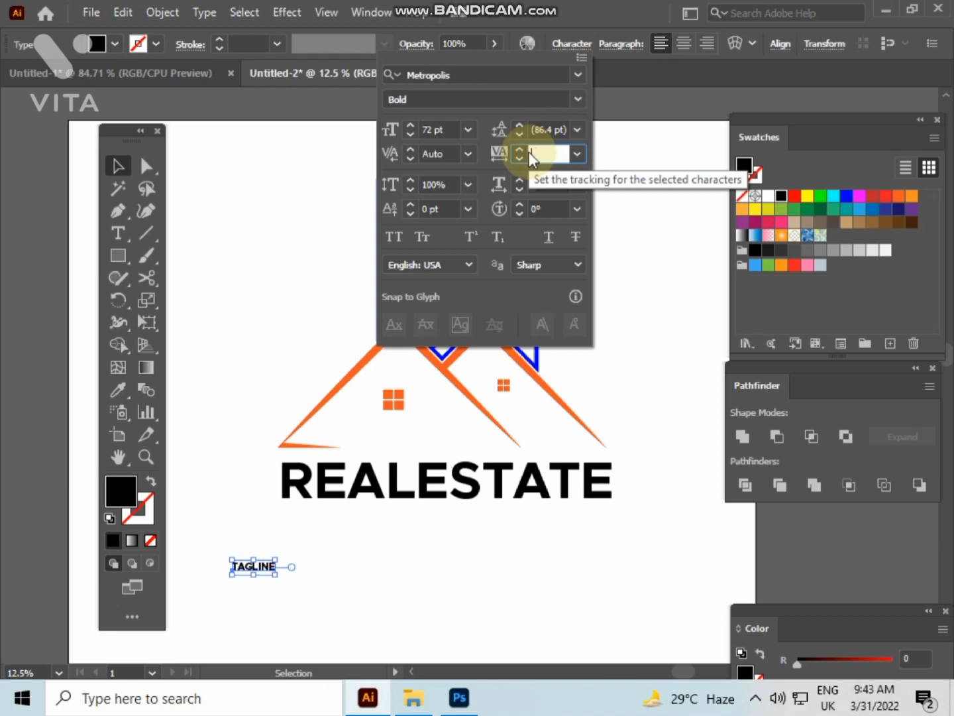
text(800)
click(615, 409)
click(150, 111)
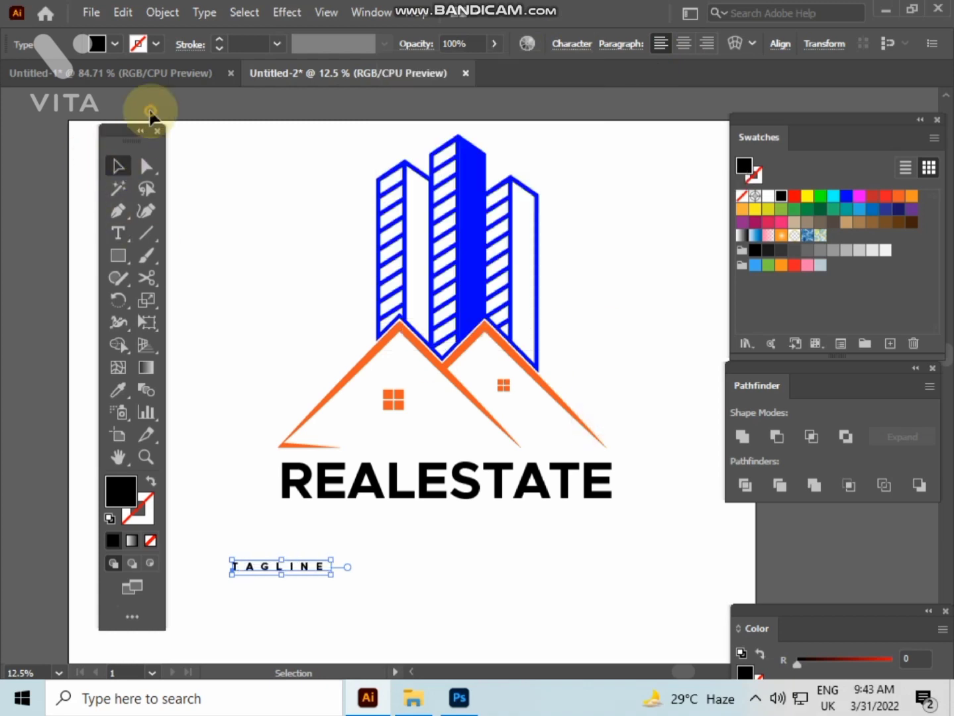
drag(290, 566, 455, 518)
click(458, 574)
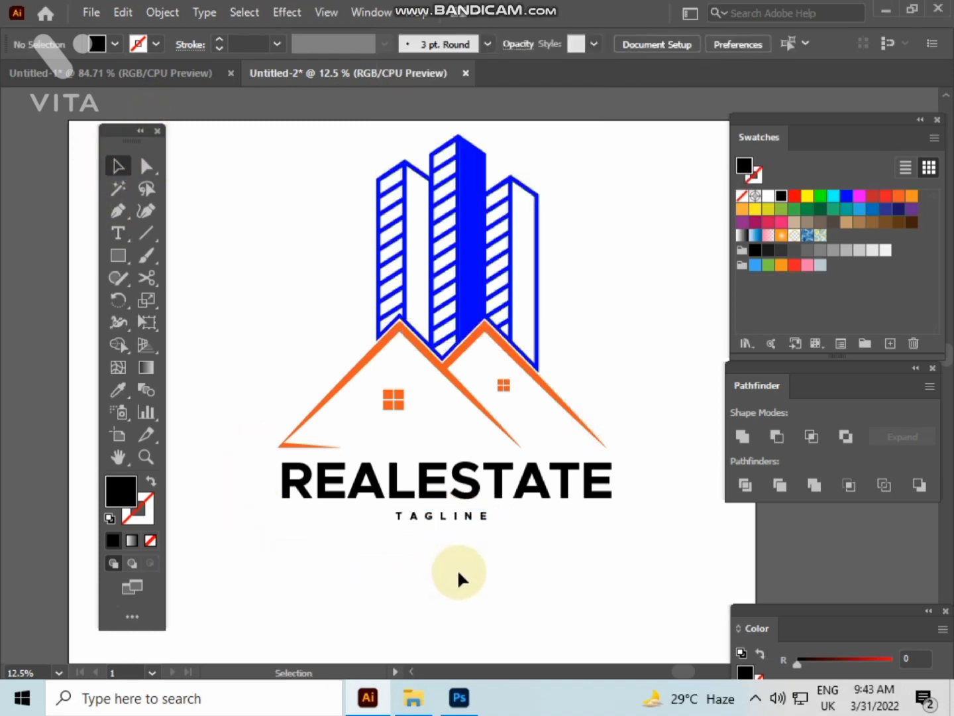
Recolour the whole logo, including both text lines, with the cyan swatch and keep it all selected
scroll(458, 571, up, 1)
drag(269, 164, 640, 590)
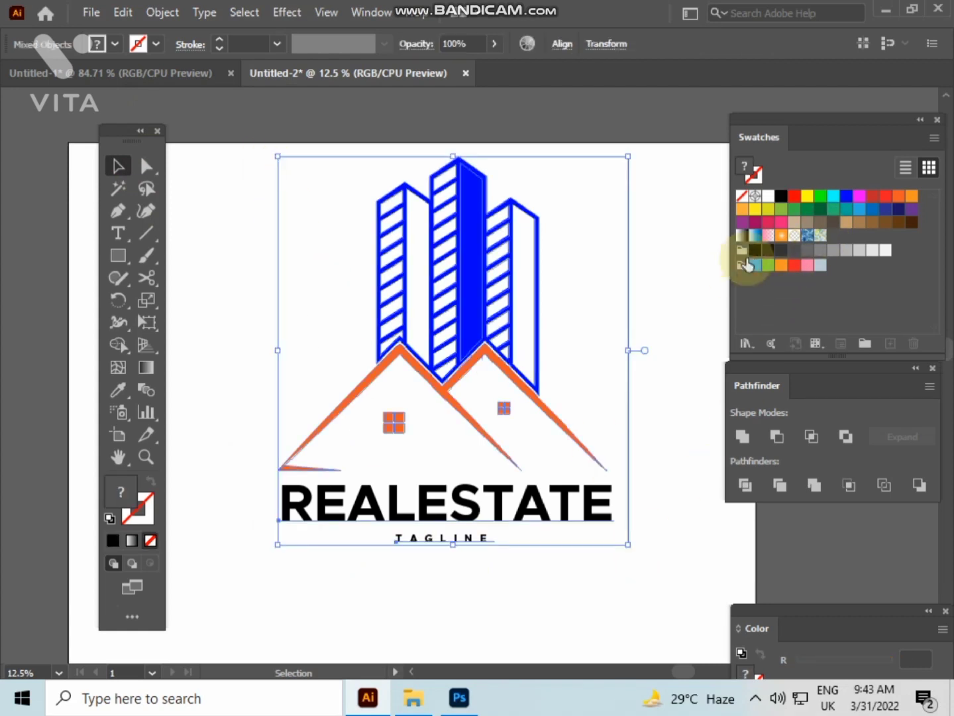
click(831, 197)
click(257, 253)
drag(255, 251, 644, 595)
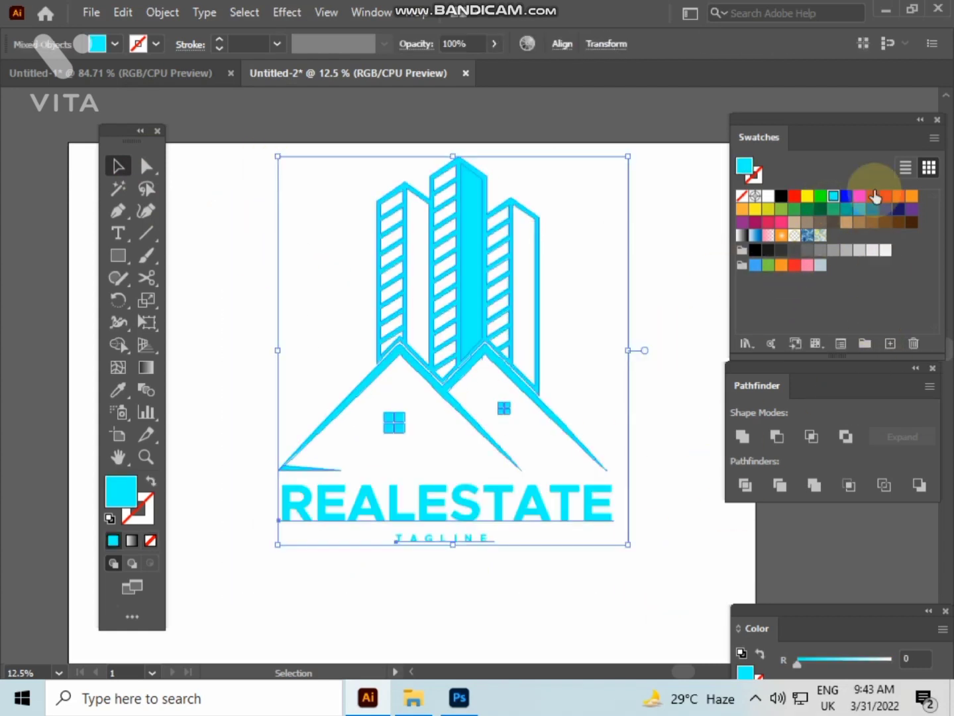